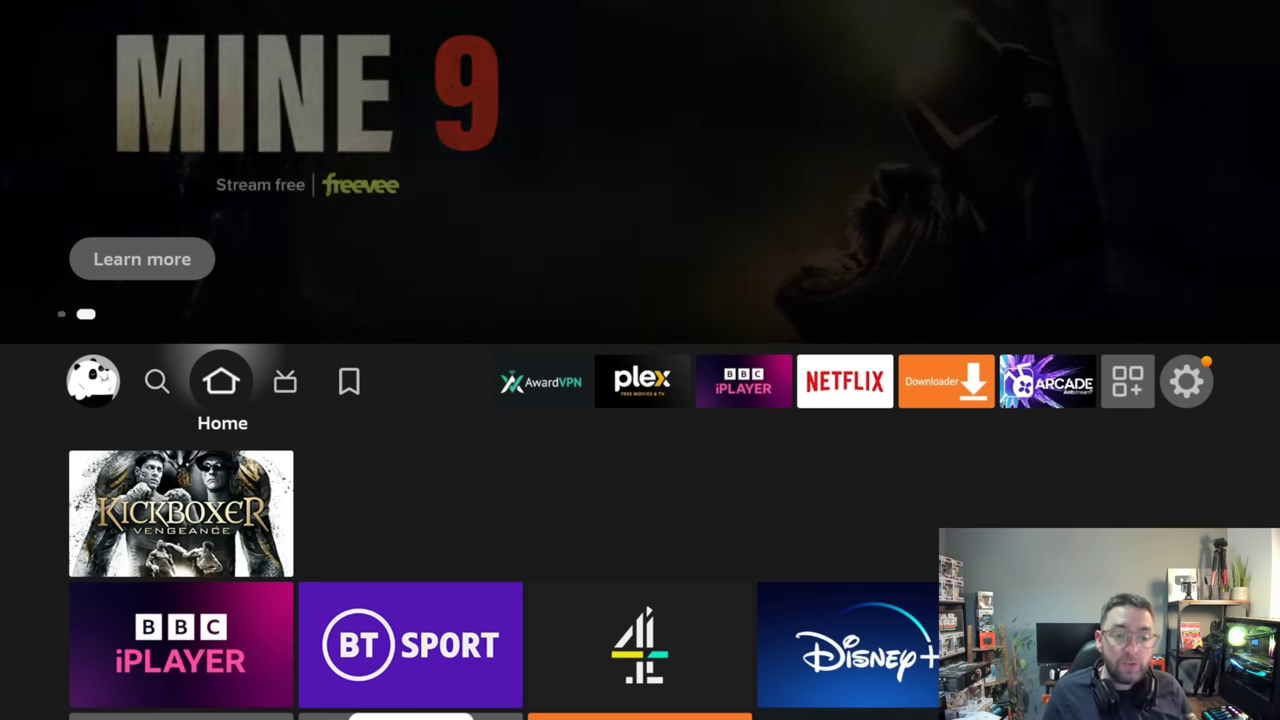
Step: Open the device settings from the home screen and enter the grid of settings categories
key(Right)
key(Right)
key(Right)
key(Right)
key(Right)
key(Right)
key(Right)
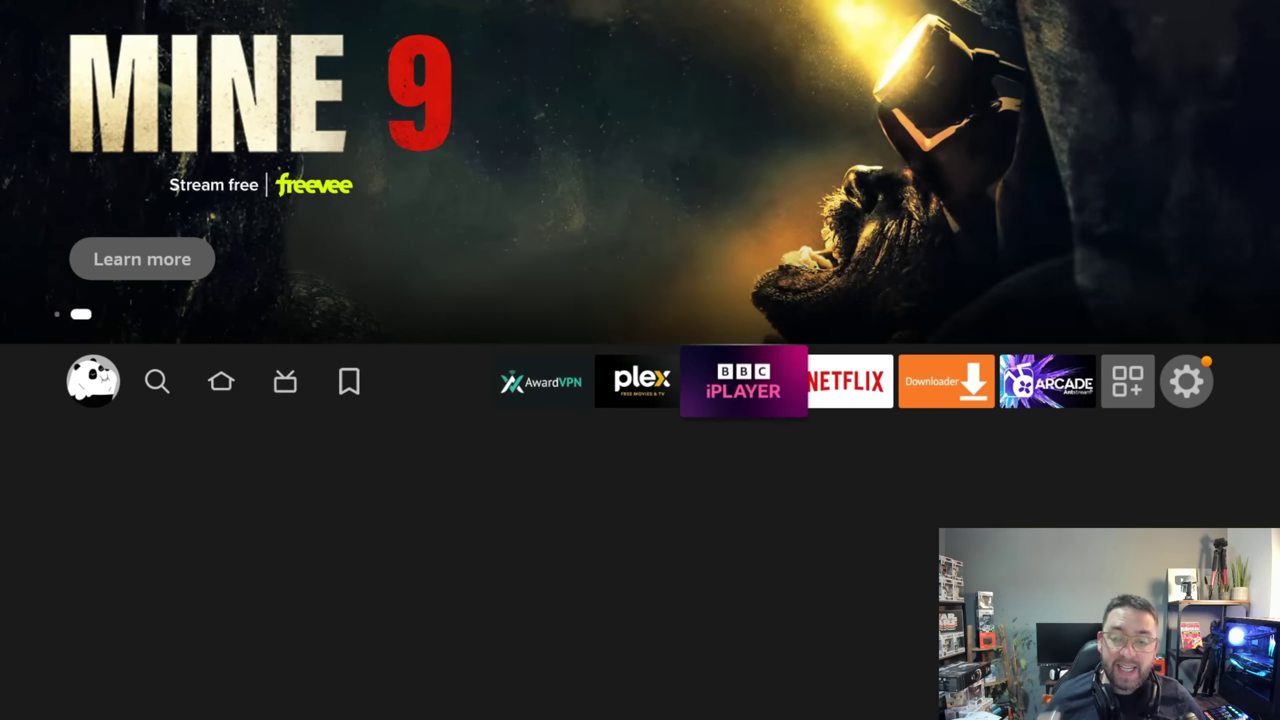
key(Right)
key(Right)
key(Right)
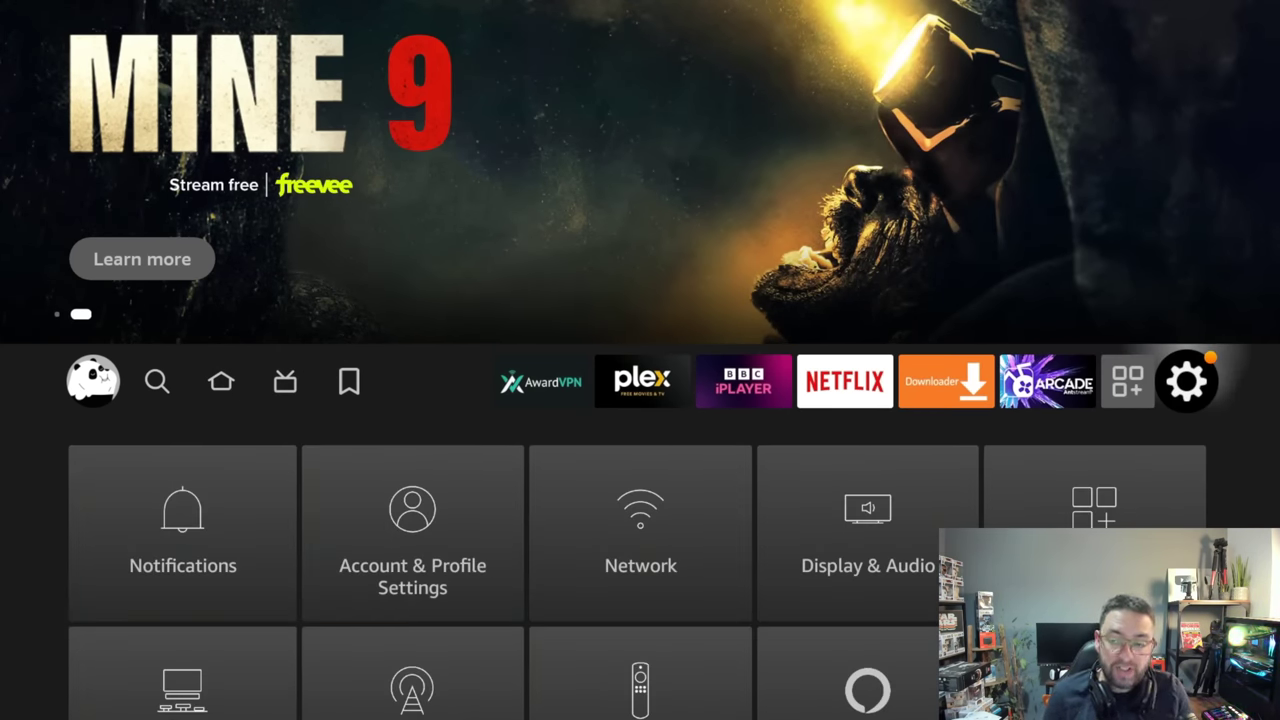
key(Down)
key(Down)
key(Down)
key(Up)
key(Up)
key(Right)
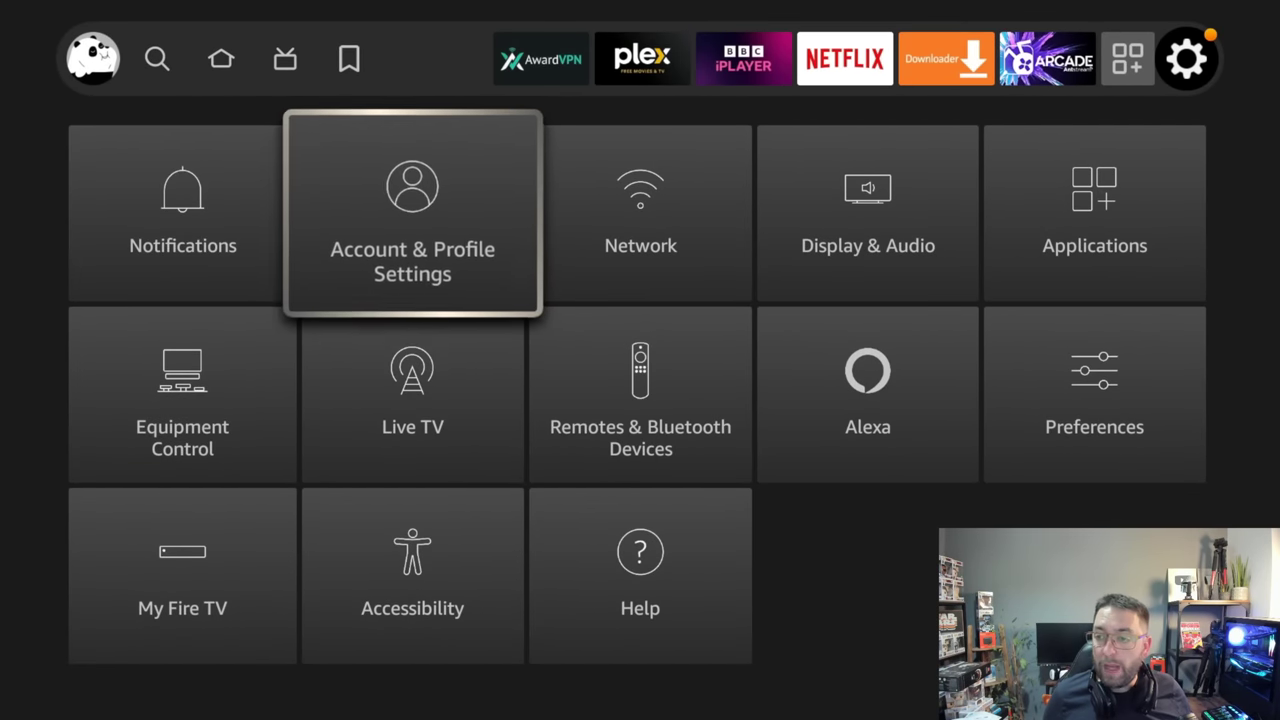
Step: Open the list of installed applications for management in the Applications settings
key(Right)
key(Right)
key(Right)
key(Return)
key(Down)
key(Down)
key(Down)
key(Return)
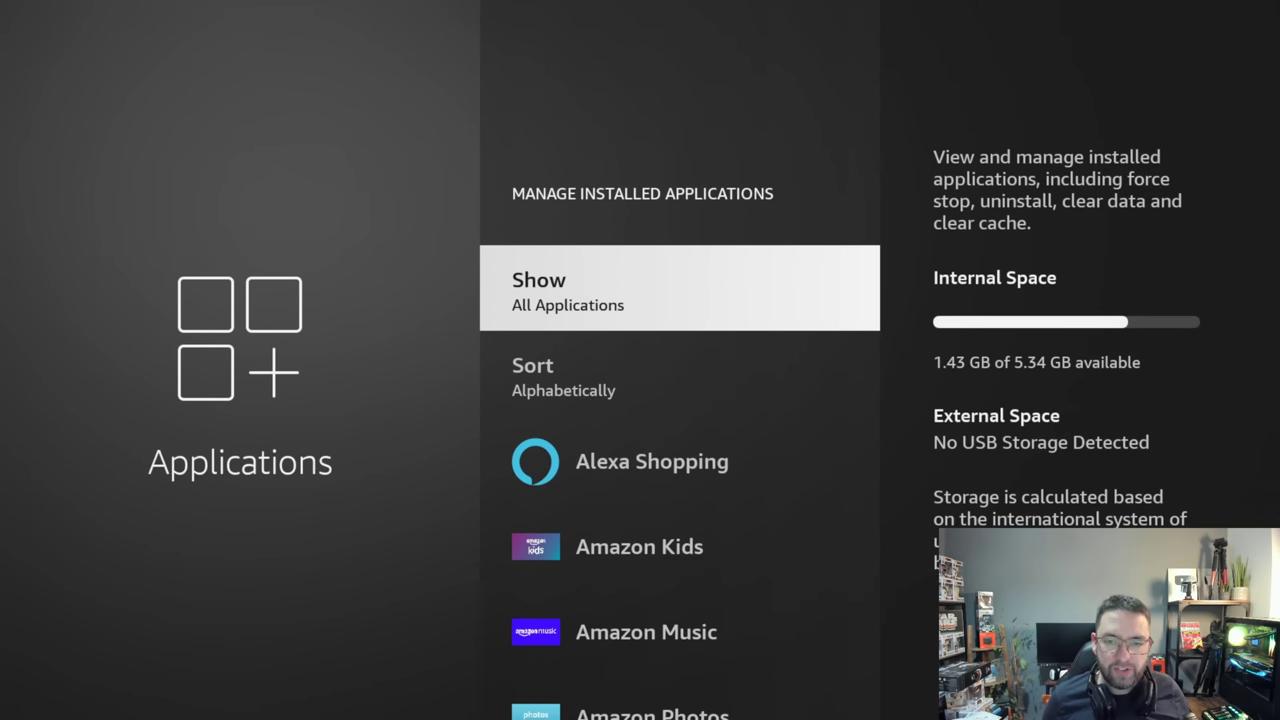
Step: Uninstall Launcher Manager from the installed applications, confirm its removal and return to the home screen
key(Down)
key(Down)
key(Down)
key(Down)
key(Down)
key(Down)
key(Down)
key(Down)
key(Down)
key(Down)
key(Down)
key(Down)
key(Down)
key(Down)
key(Down)
key(Down)
key(Down)
key(Down)
key(Down)
key(Down)
key(Down)
key(Down)
key(Down)
key(Down)
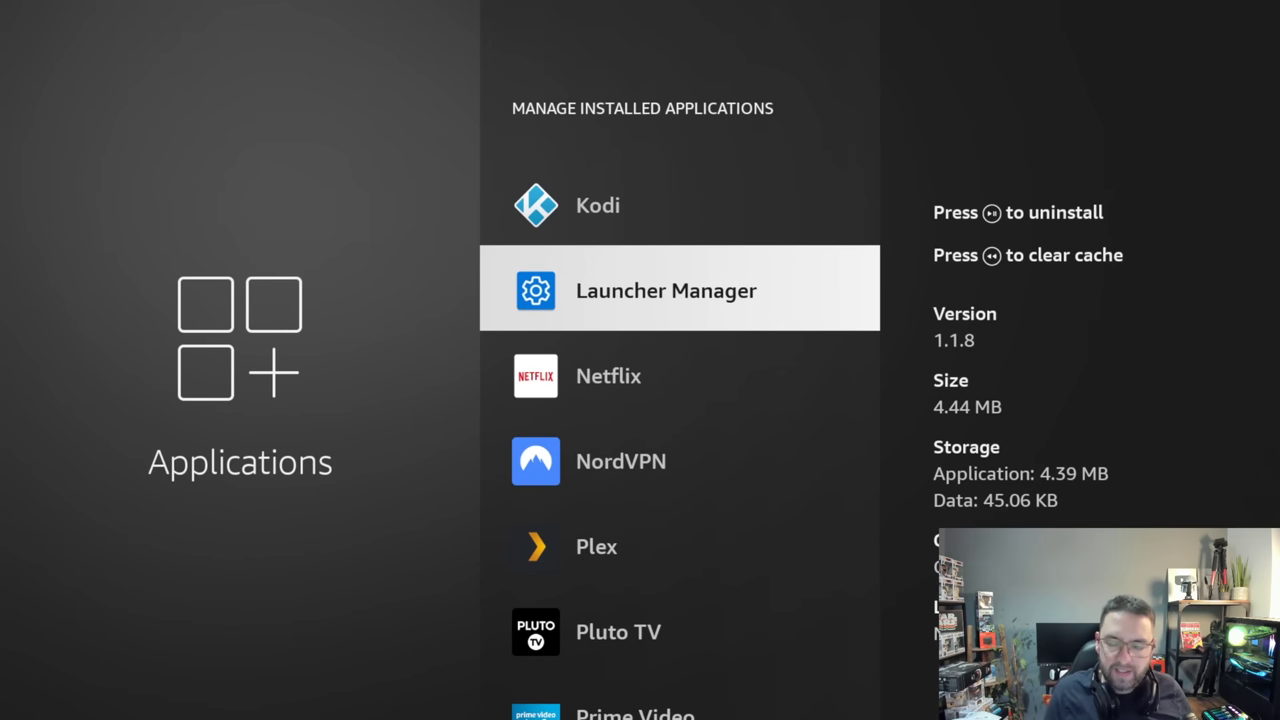
key(XF86AudioPlay)
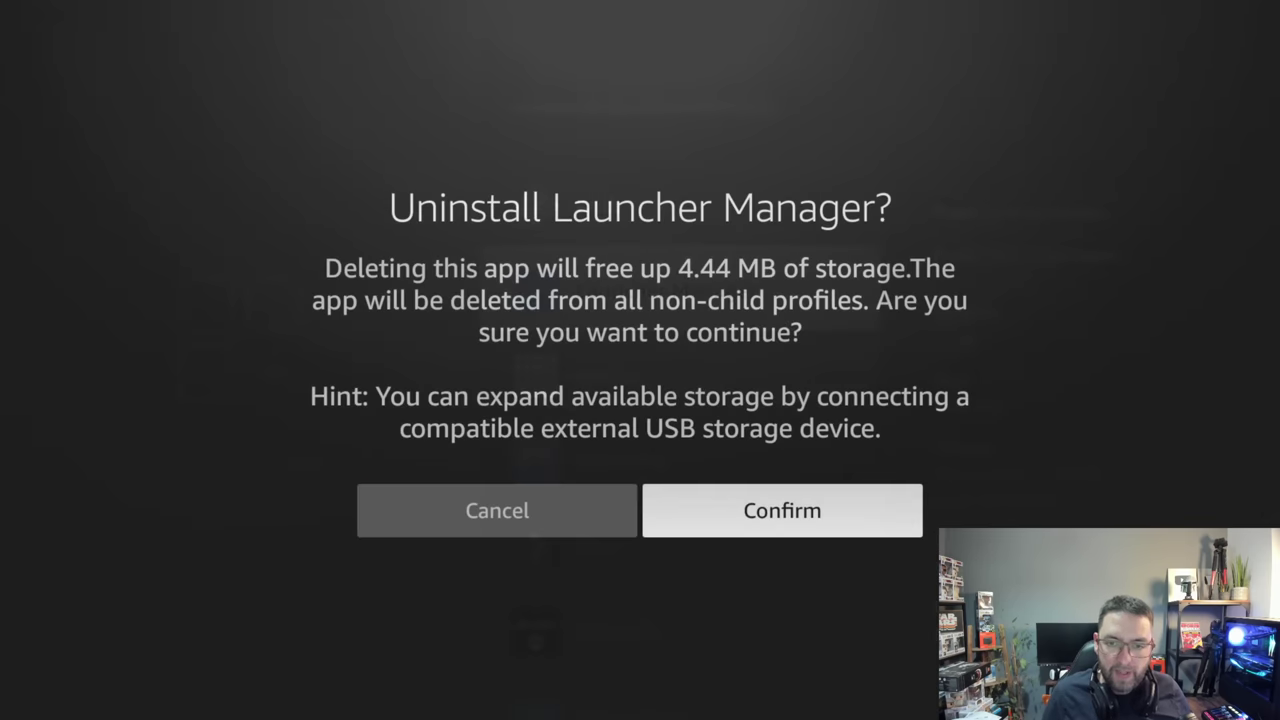
key(Return)
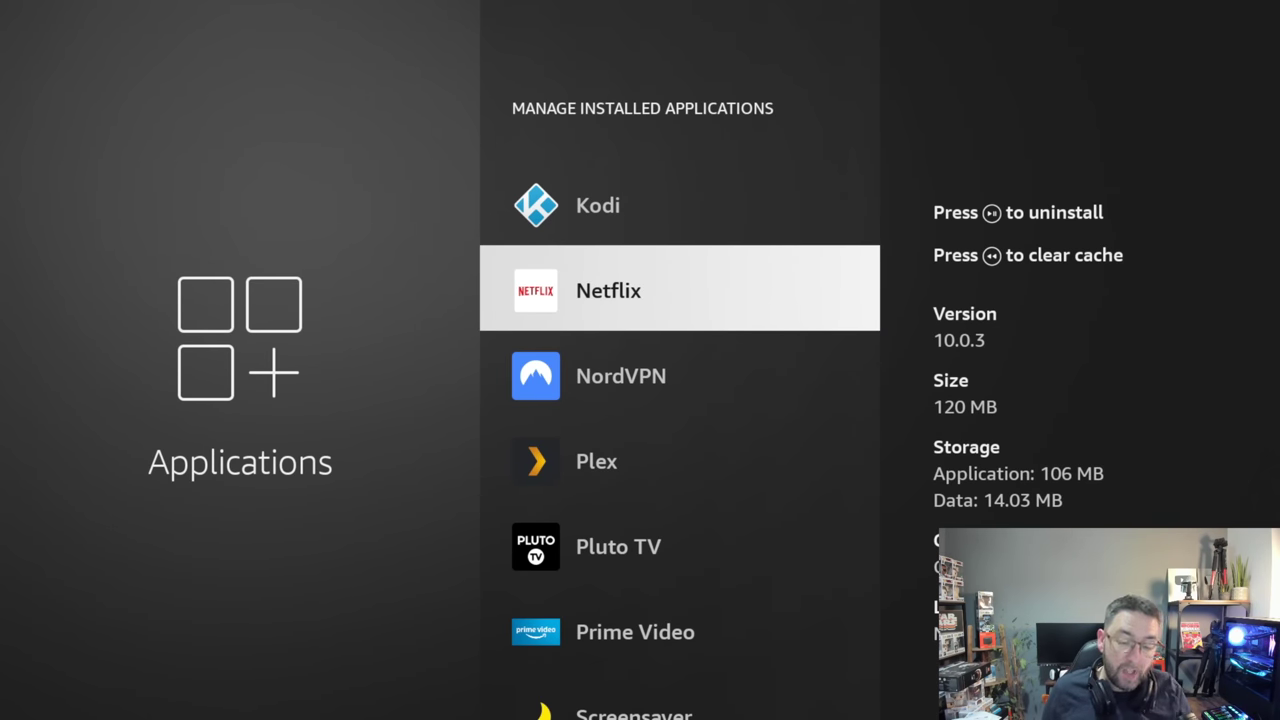
key(Home)
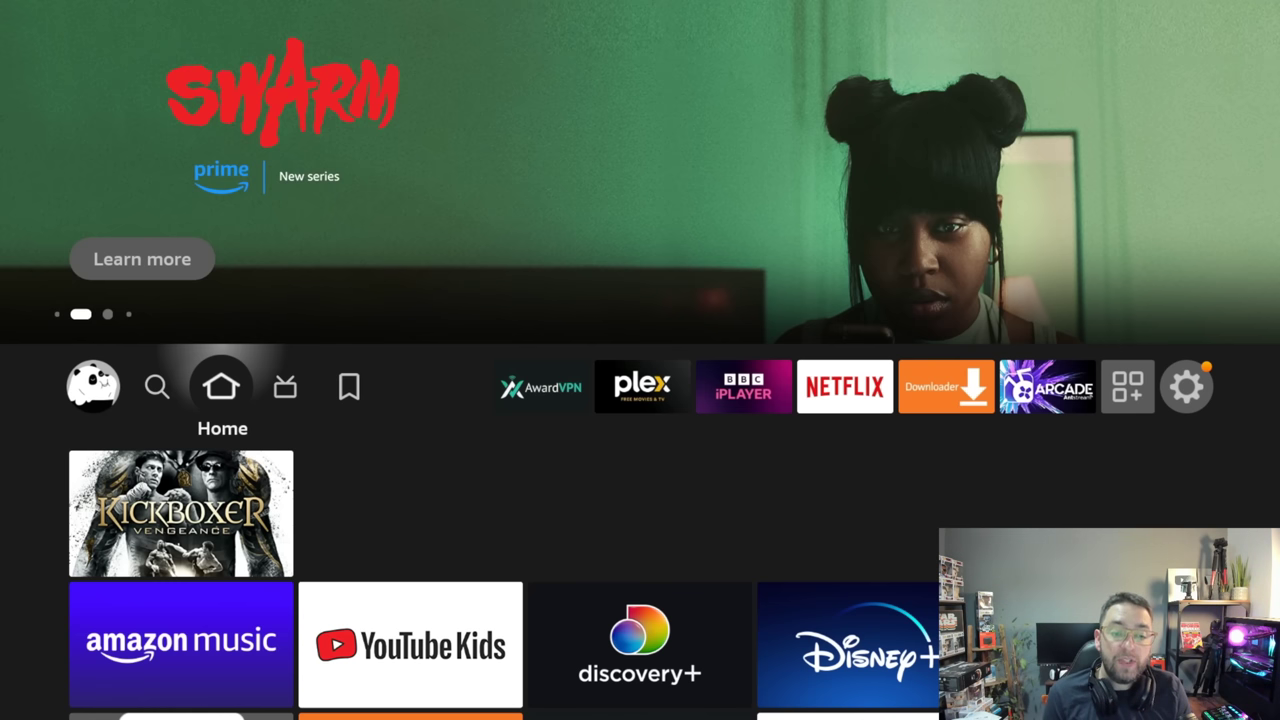
Step: Search for the Downloader app, view it in the Apps & Games results and return to the home screen
key(Left)
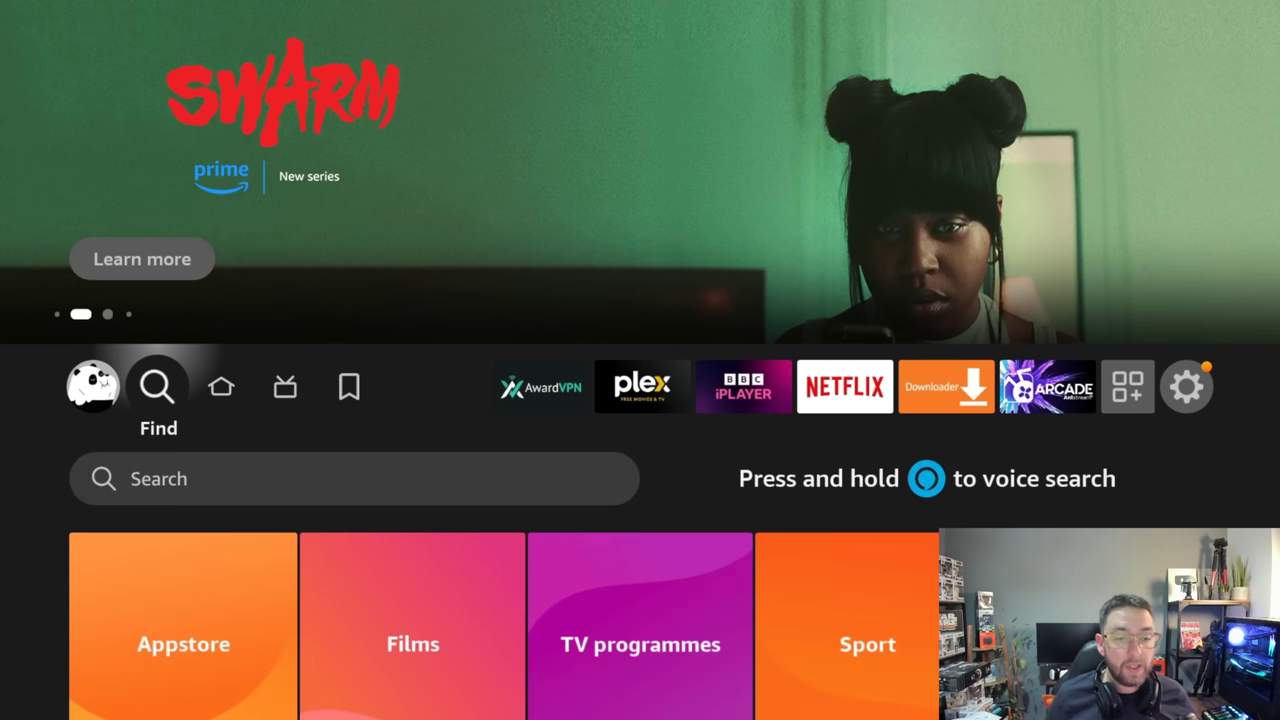
key(Down)
key(Return)
key(Right)
key(Right)
key(Right)
key(Return)
key(Down)
key(Left)
key(Left)
key(Return)
key(Down)
key(Down)
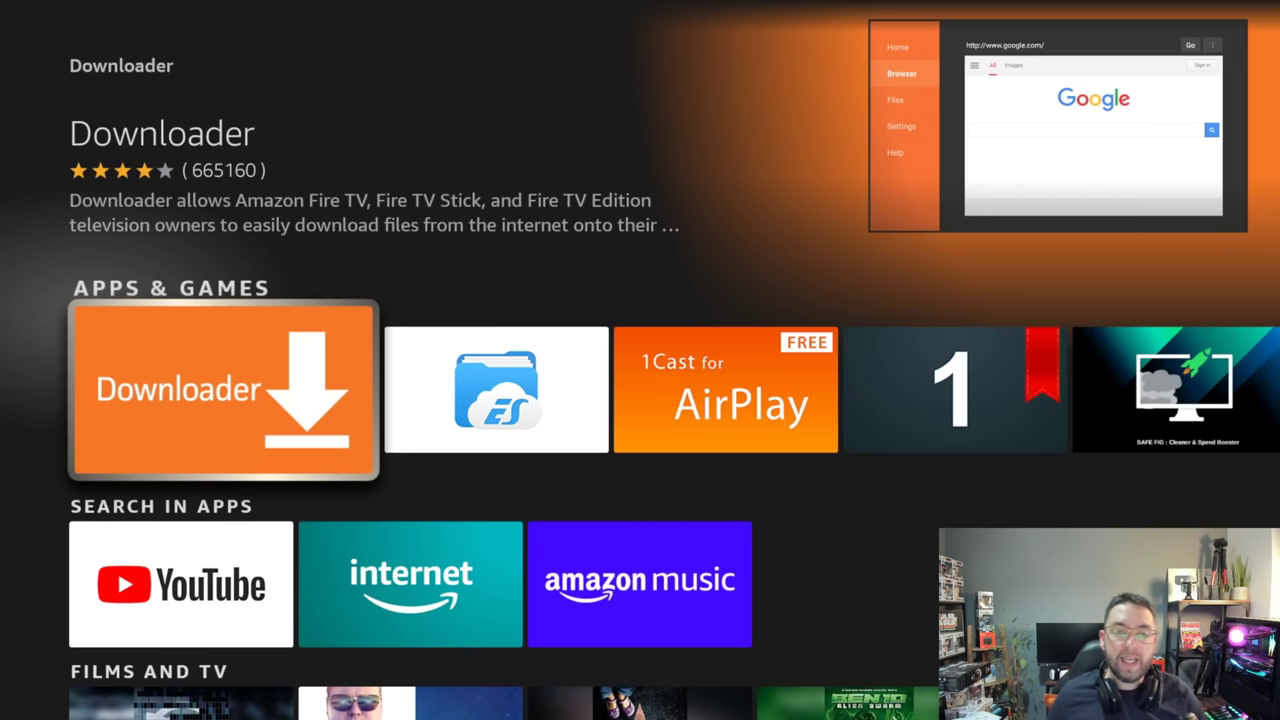
key(Home)
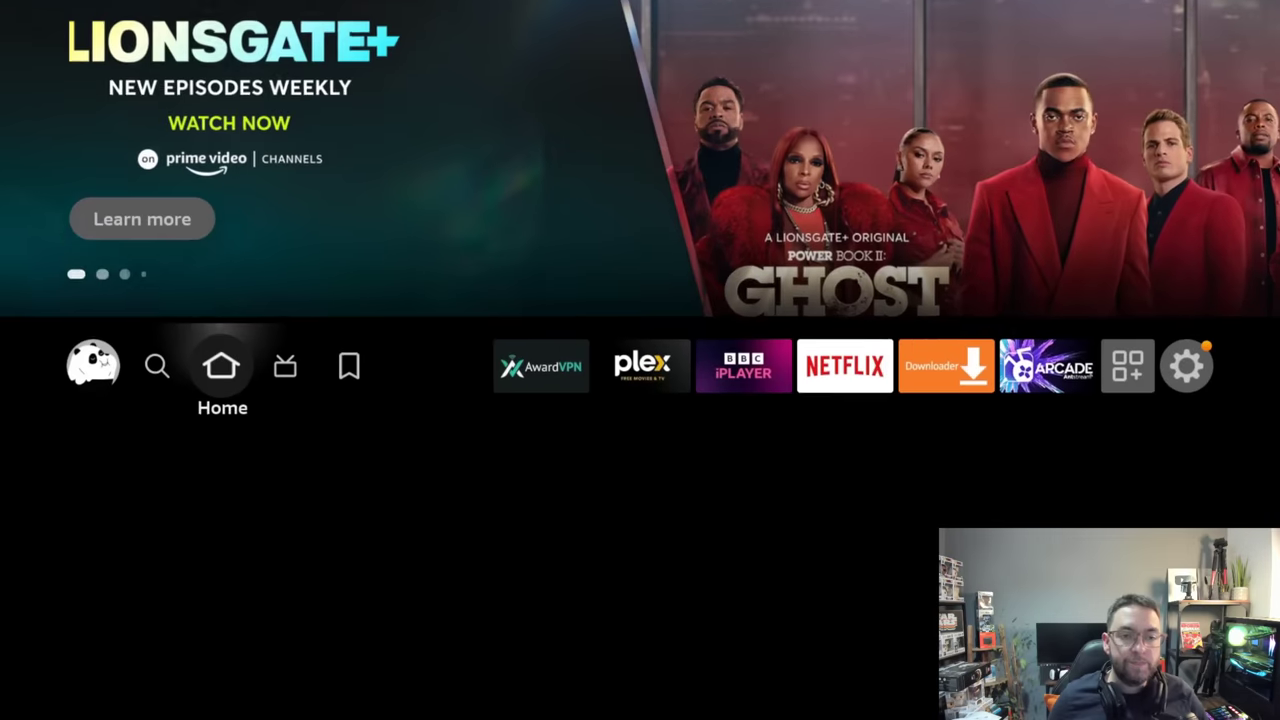
Step: Open the My Fire TV page in the device settings
key(Right)
key(Right)
key(Right)
key(Right)
key(Right)
key(Right)
key(Right)
key(Right)
key(Right)
key(Right)
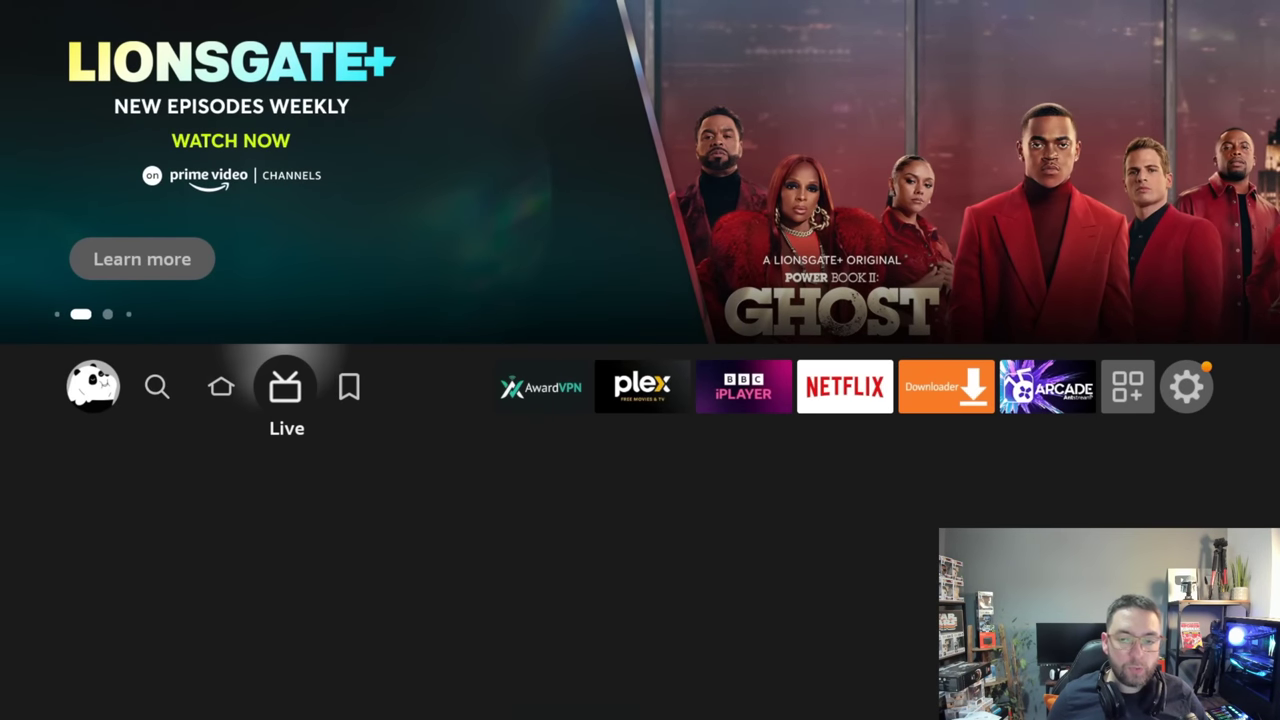
key(Down)
key(Down)
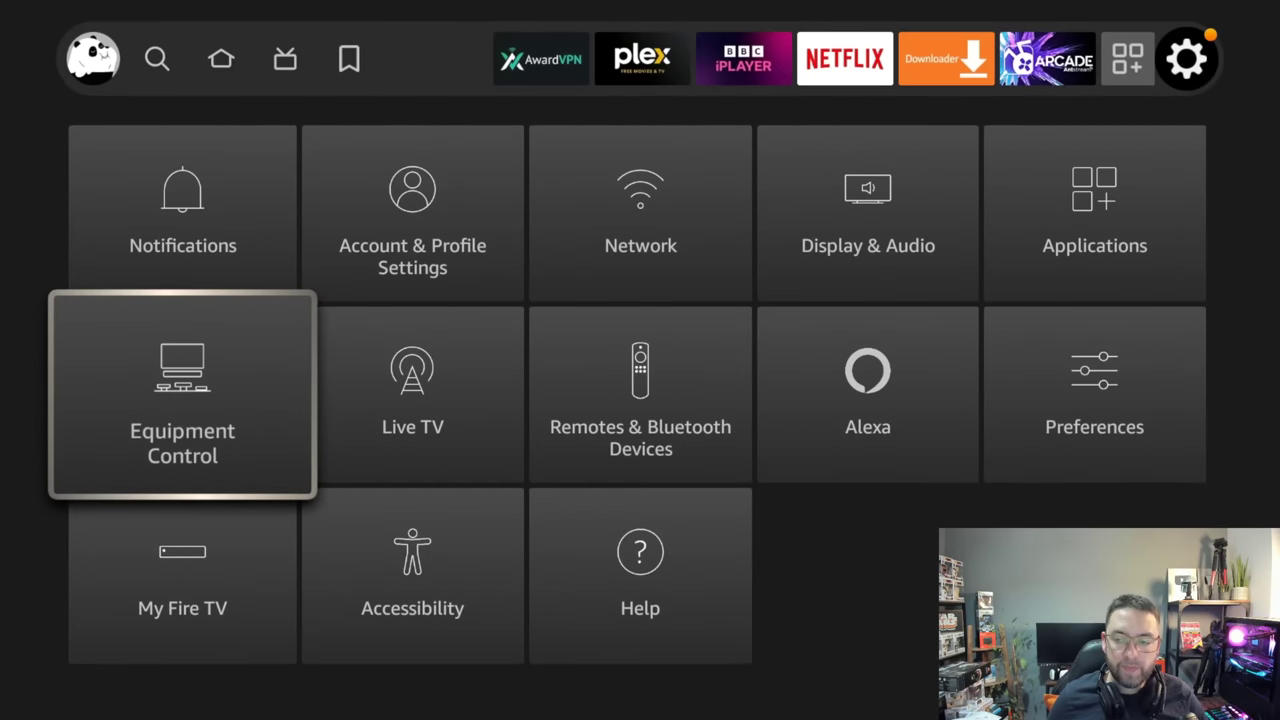
key(Down)
key(Return)
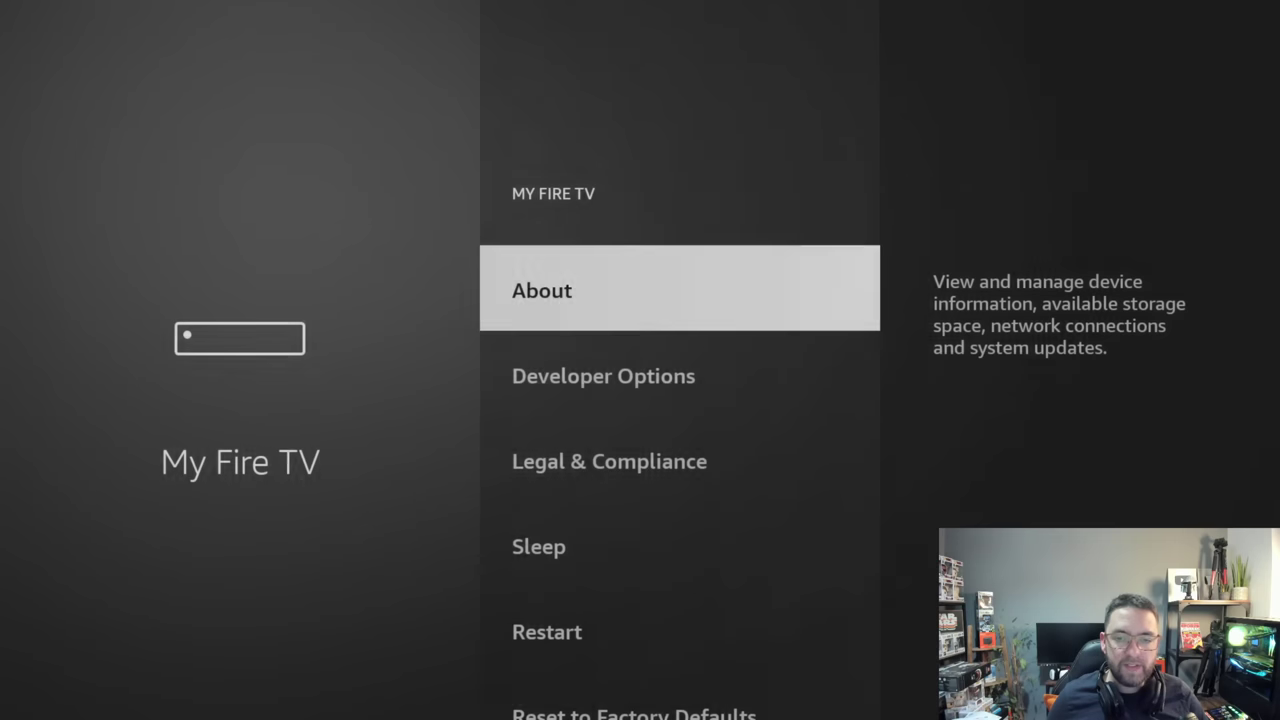
Step: Check the ADB Debugging and Downloader unknown-app permissions in Developer Options, then return to the home screen
key(Down)
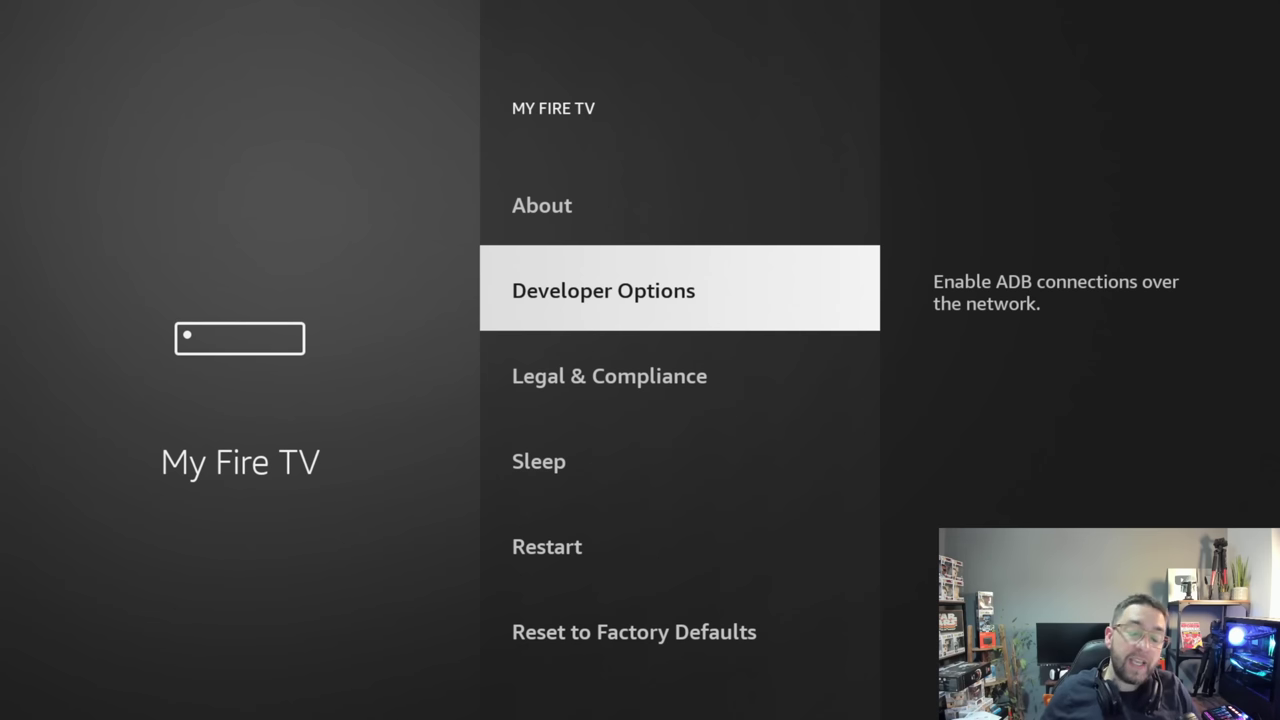
key(Return)
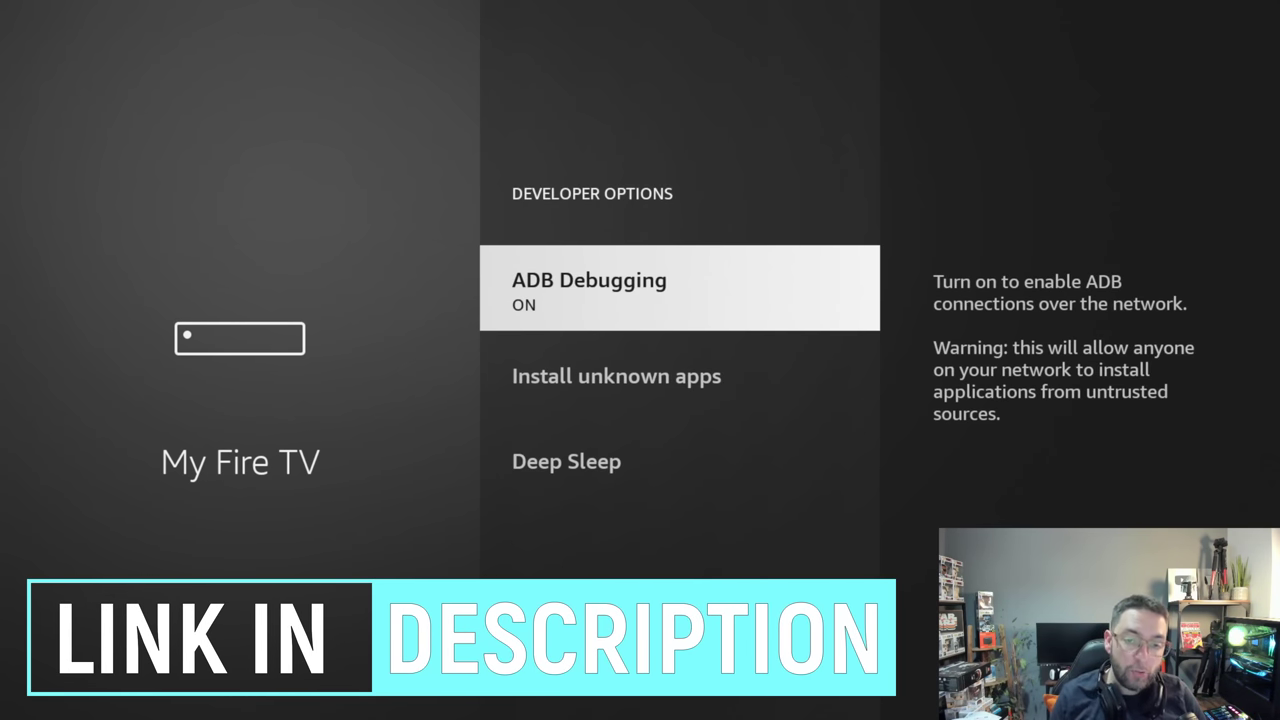
key(Down)
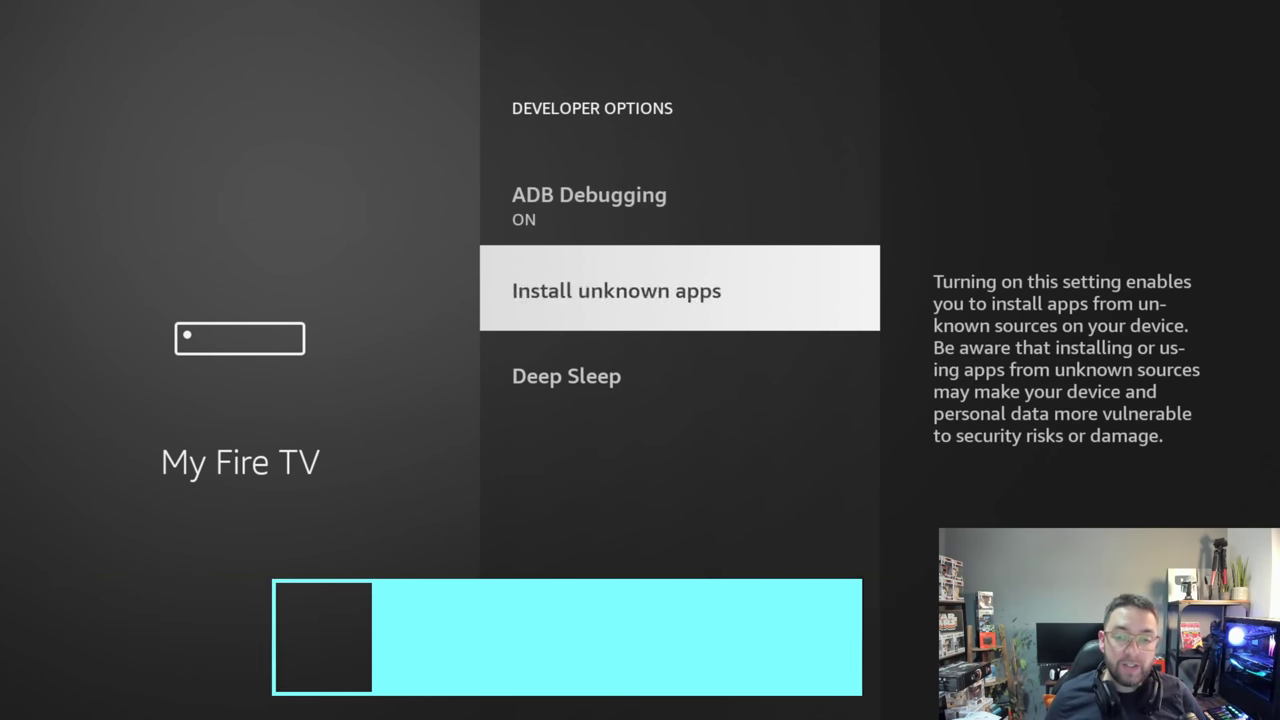
key(Return)
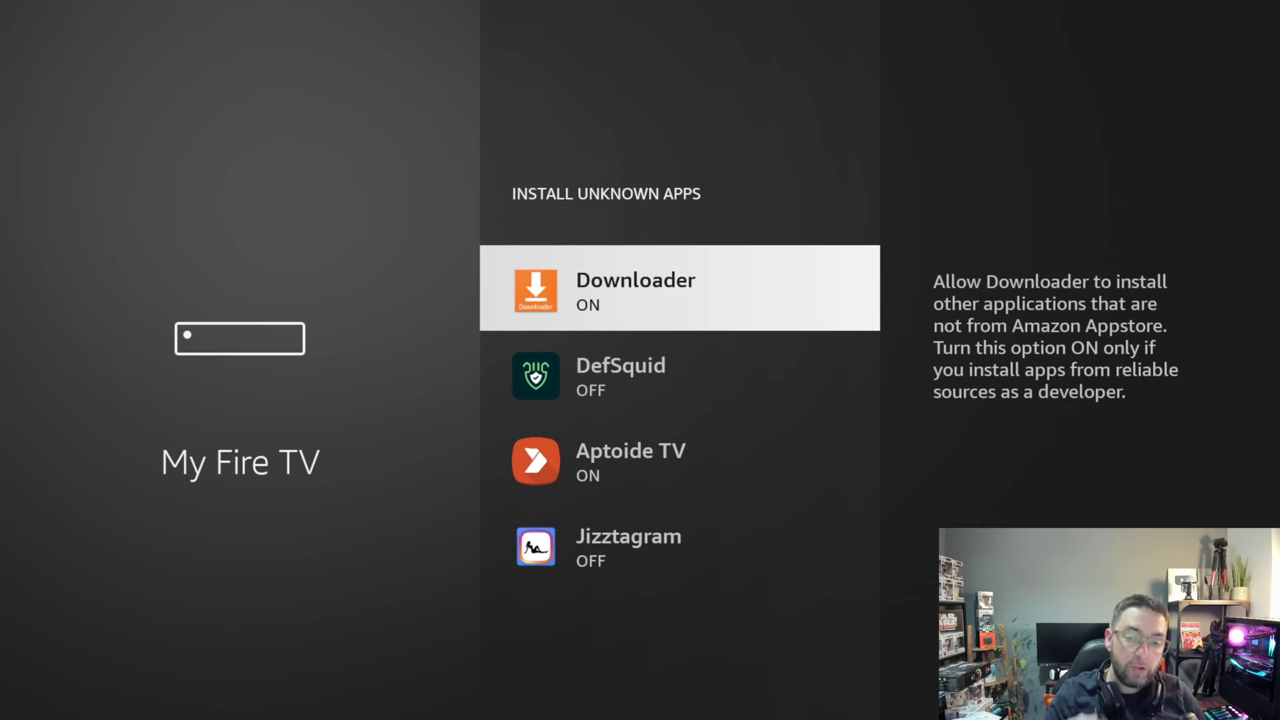
key(Home)
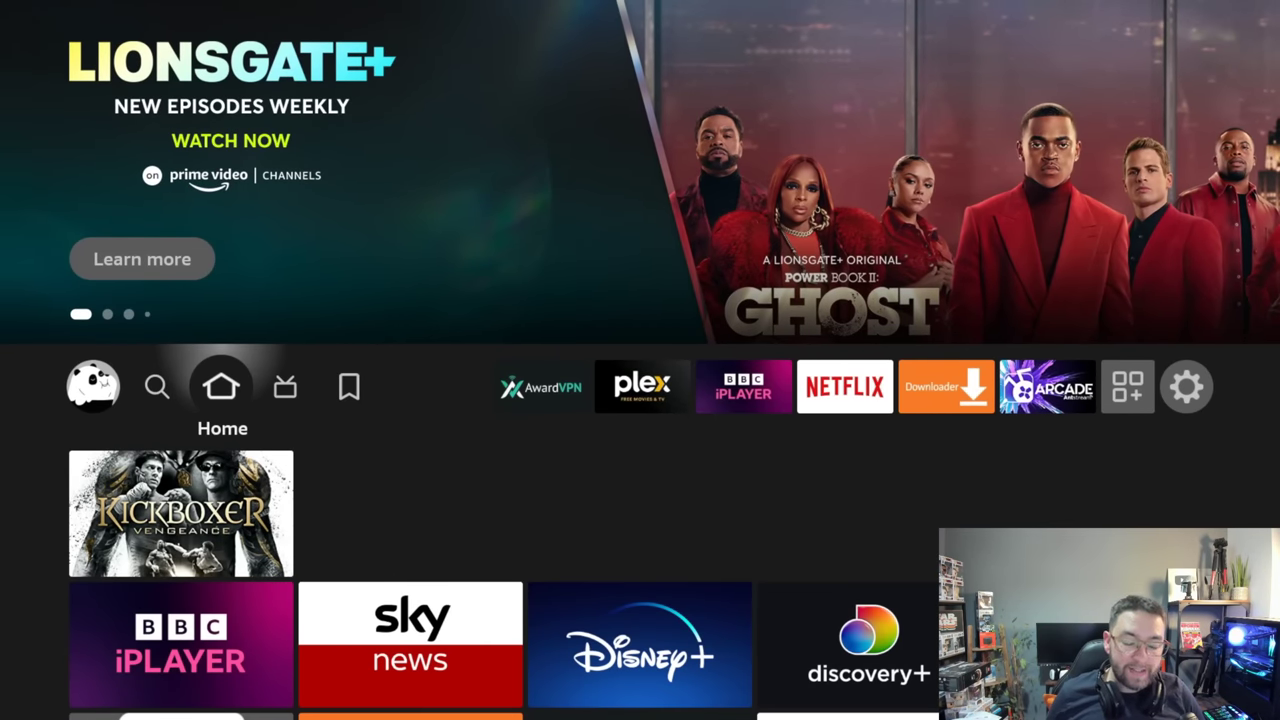
Step: Open the full Your Apps & Channels list from the home screen
key(Right)
key(Right)
key(Right)
key(Right)
key(Right)
key(Right)
key(Right)
key(Right)
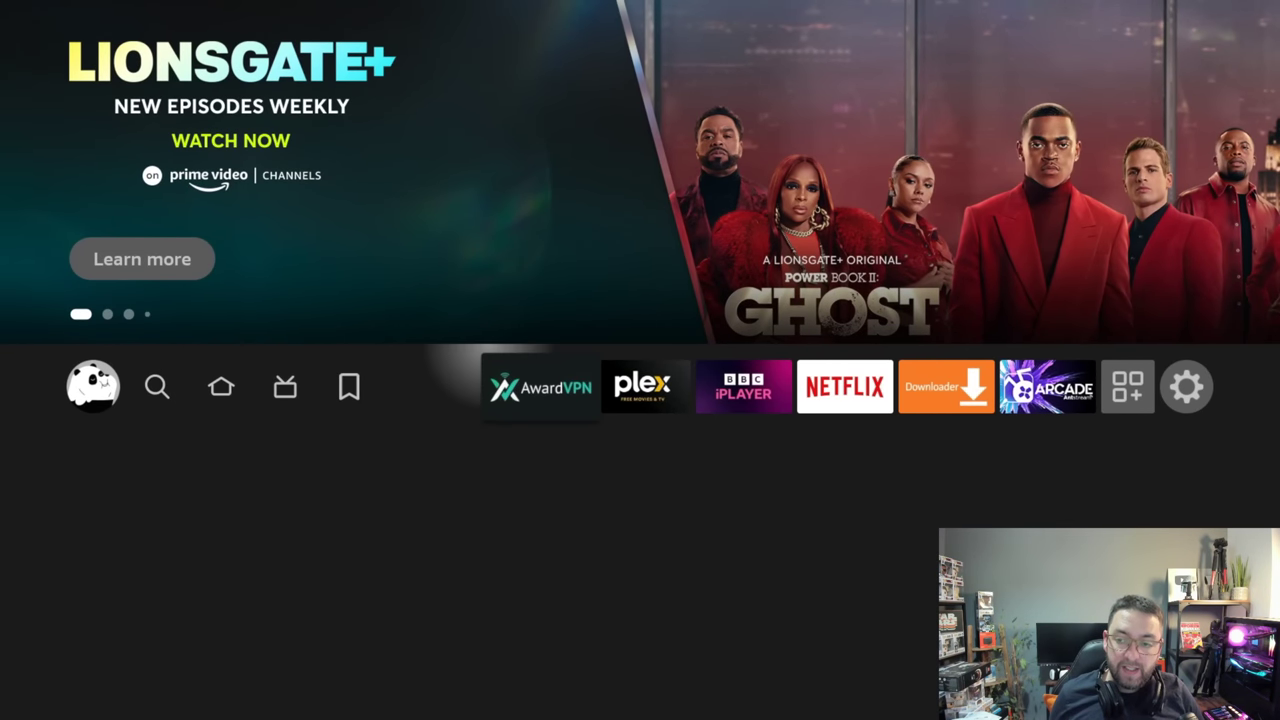
key(Right)
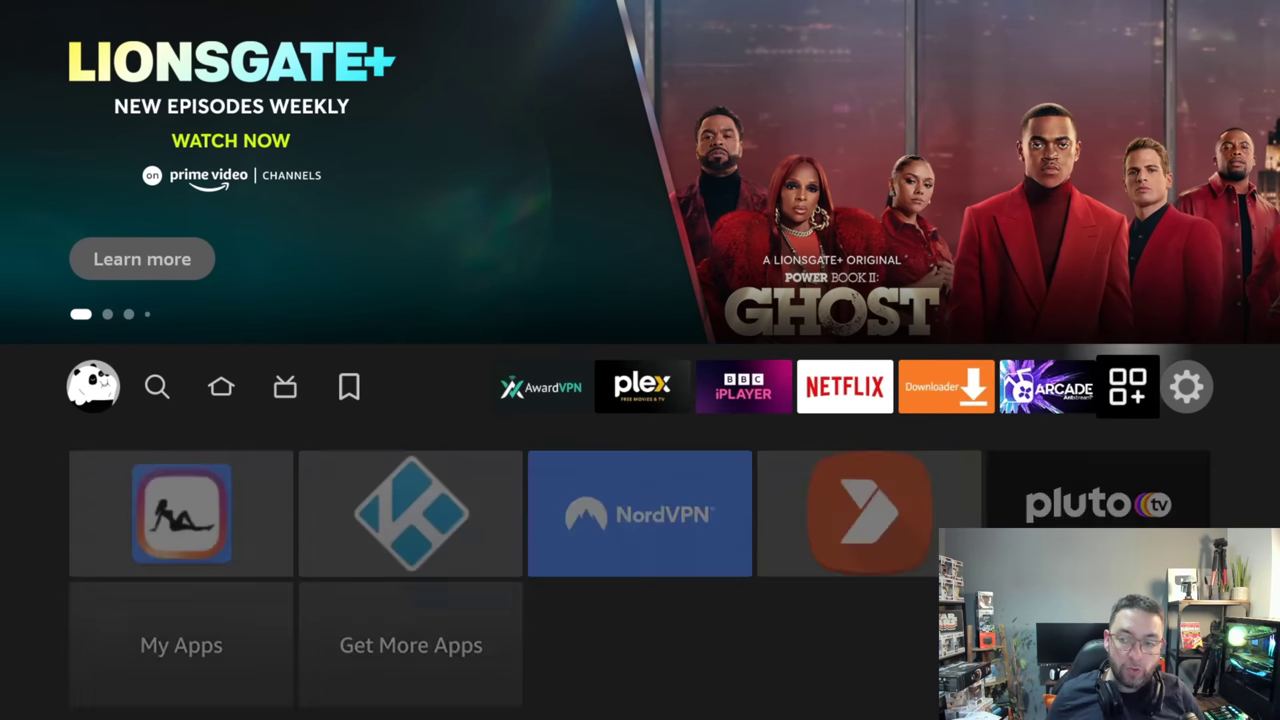
key(Down)
key(Down)
key(Return)
Step: Launch Downloader from the apps list and go to its Home page
key(Right)
key(Right)
key(Right)
key(Right)
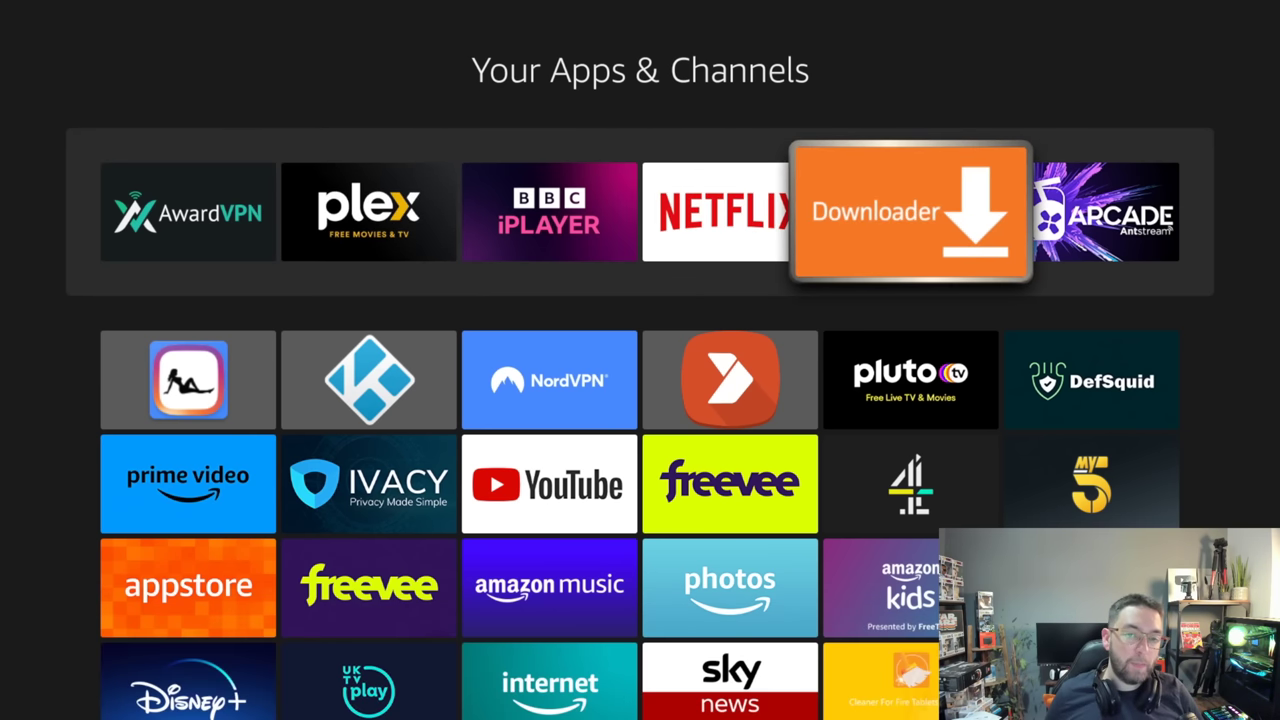
key(Return)
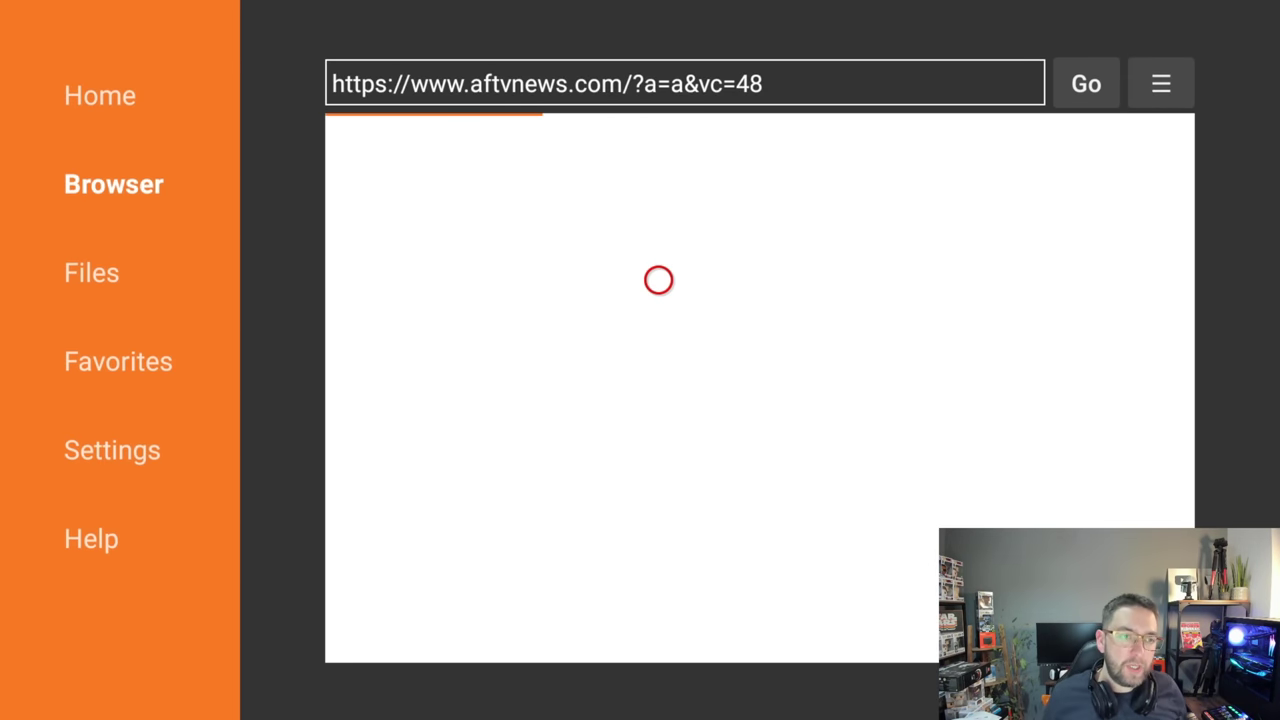
key(Up)
key(Return)
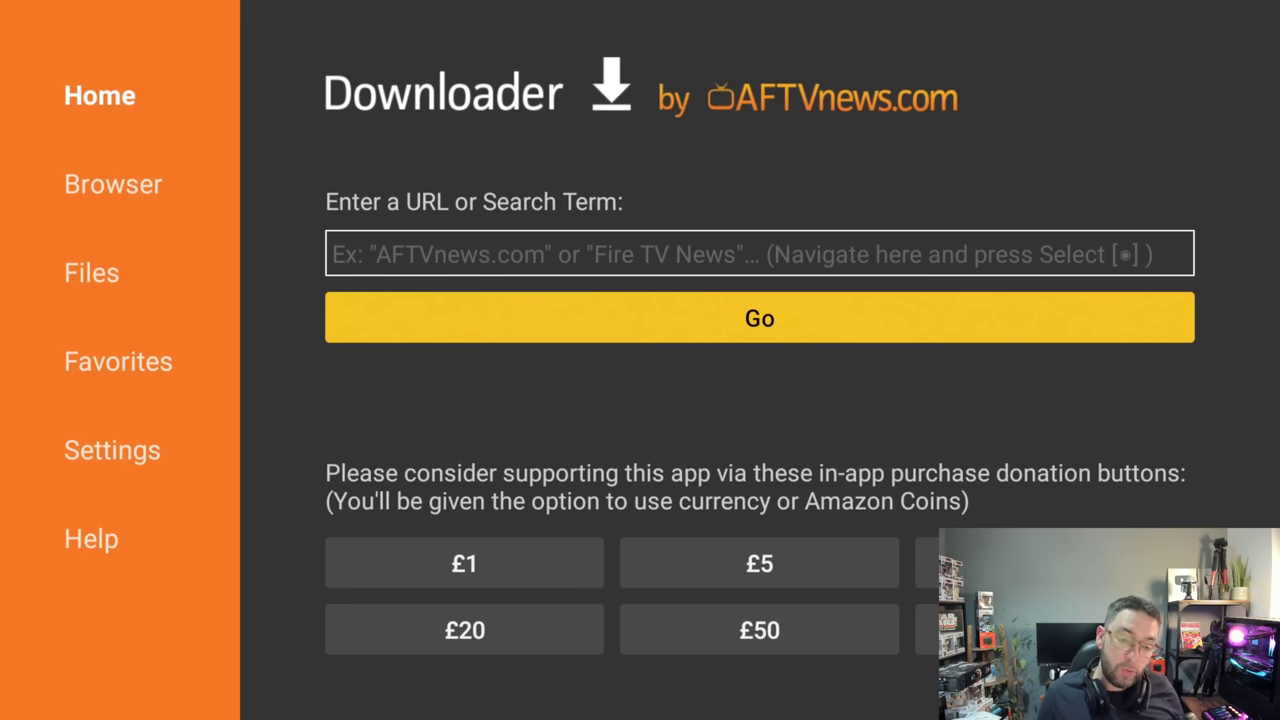
Step: Enter the code 75726 as the URL or search term in Downloader and load the page
key(Up)
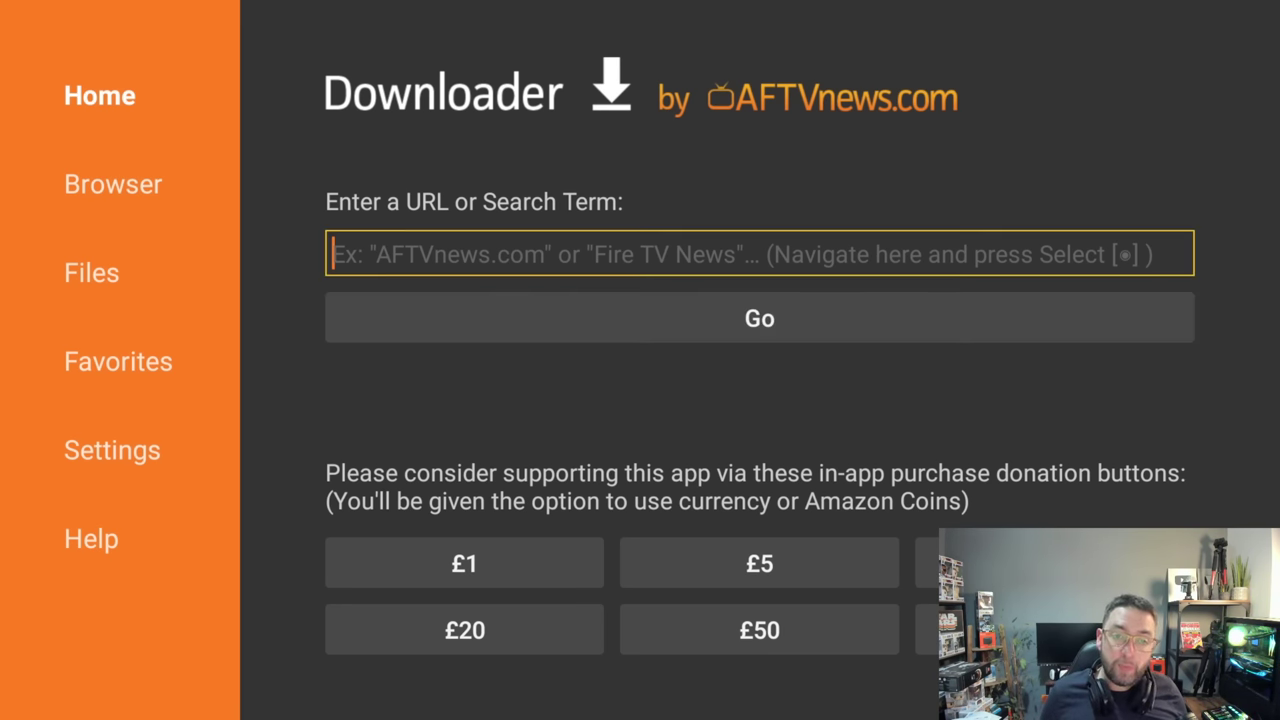
key(Return)
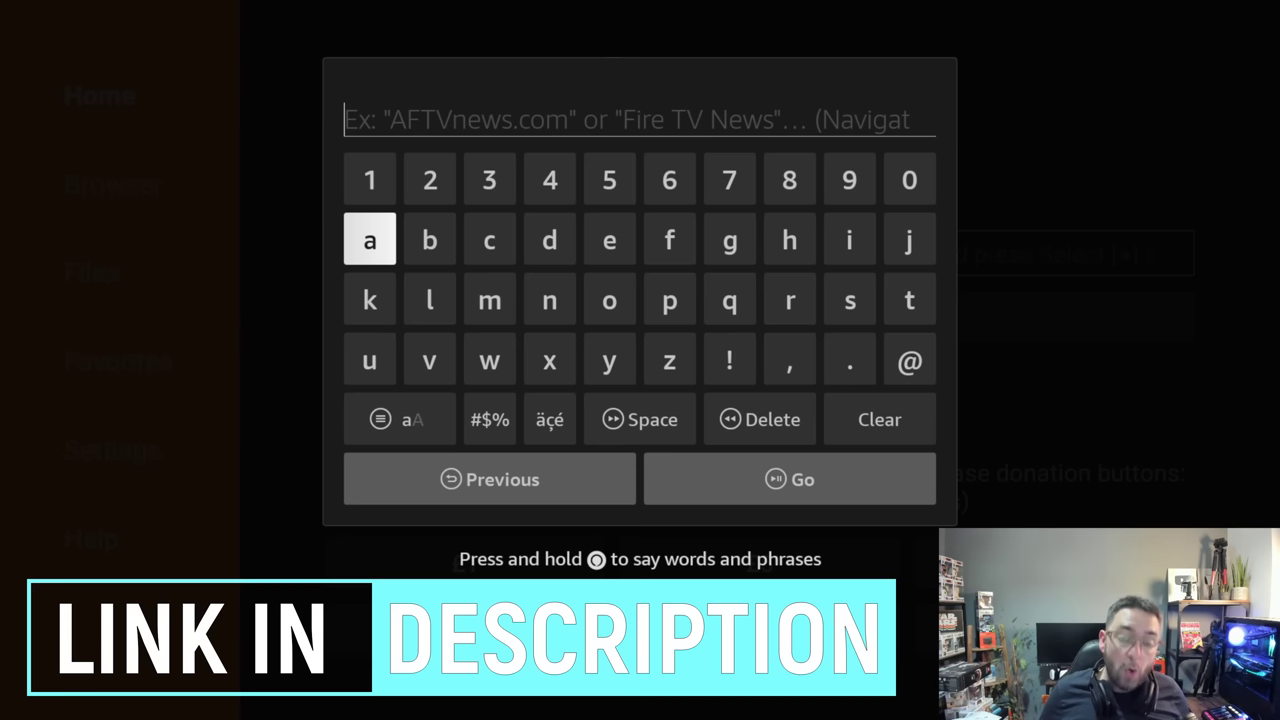
key(Up)
key(Up)
key(Up)
key(Up)
key(Up)
key(Up)
key(Up)
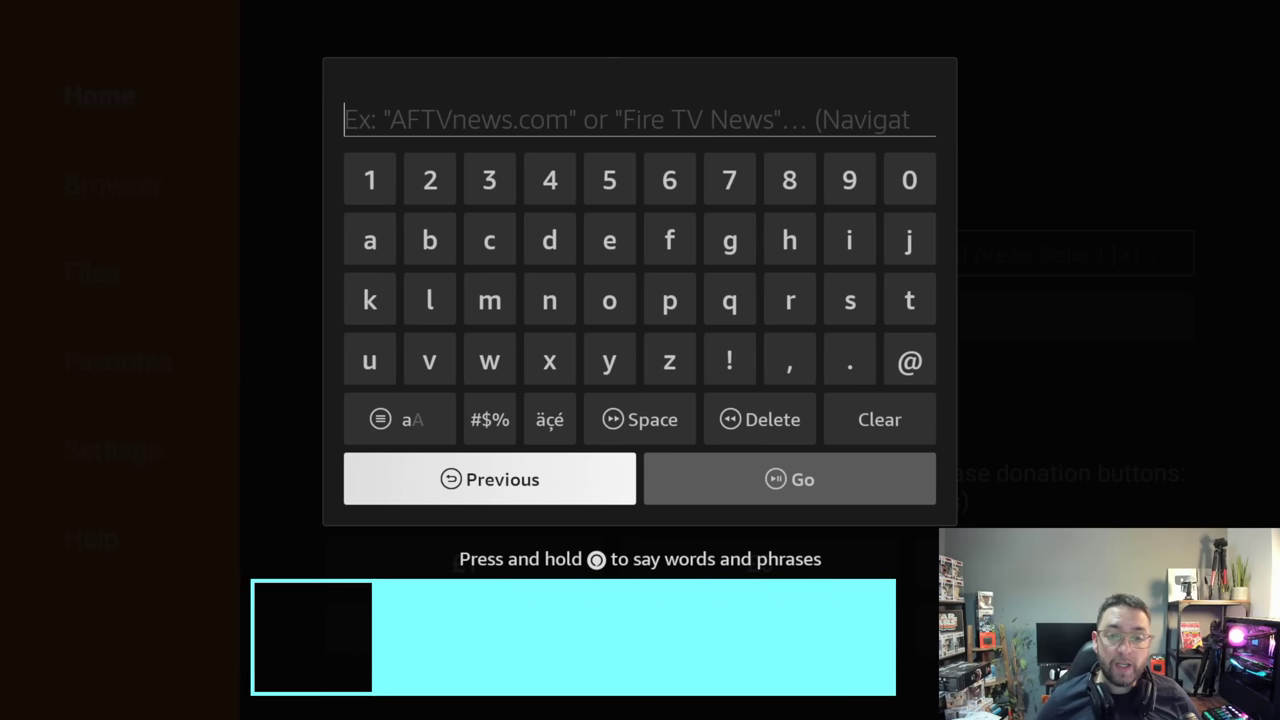
key(Right)
key(Right)
key(Right)
key(Return)
key(Left)
key(Left)
key(Return)
key(Right)
key(Right)
key(Return)
key(Left)
key(Left)
key(Left)
key(Left)
key(Left)
key(Return)
key(Right)
key(Right)
key(Right)
key(Right)
key(Return)
key(Down)
key(Down)
key(Down)
key(Down)
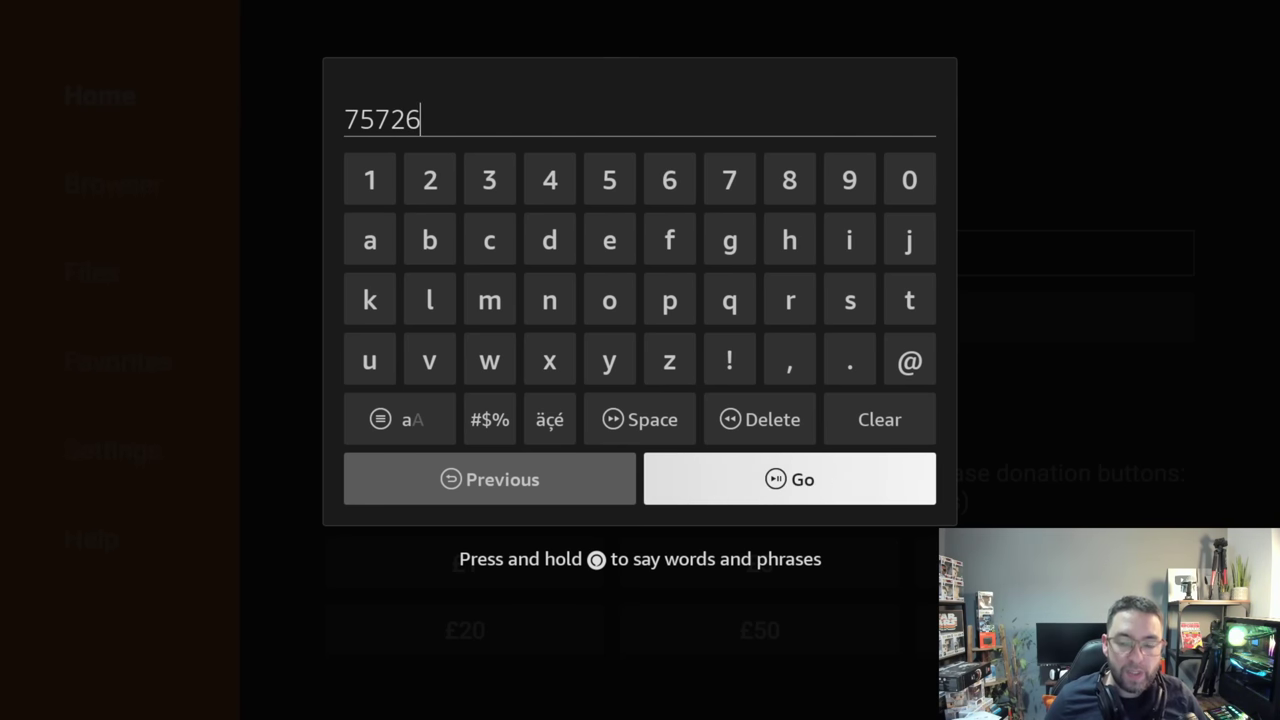
key(Return)
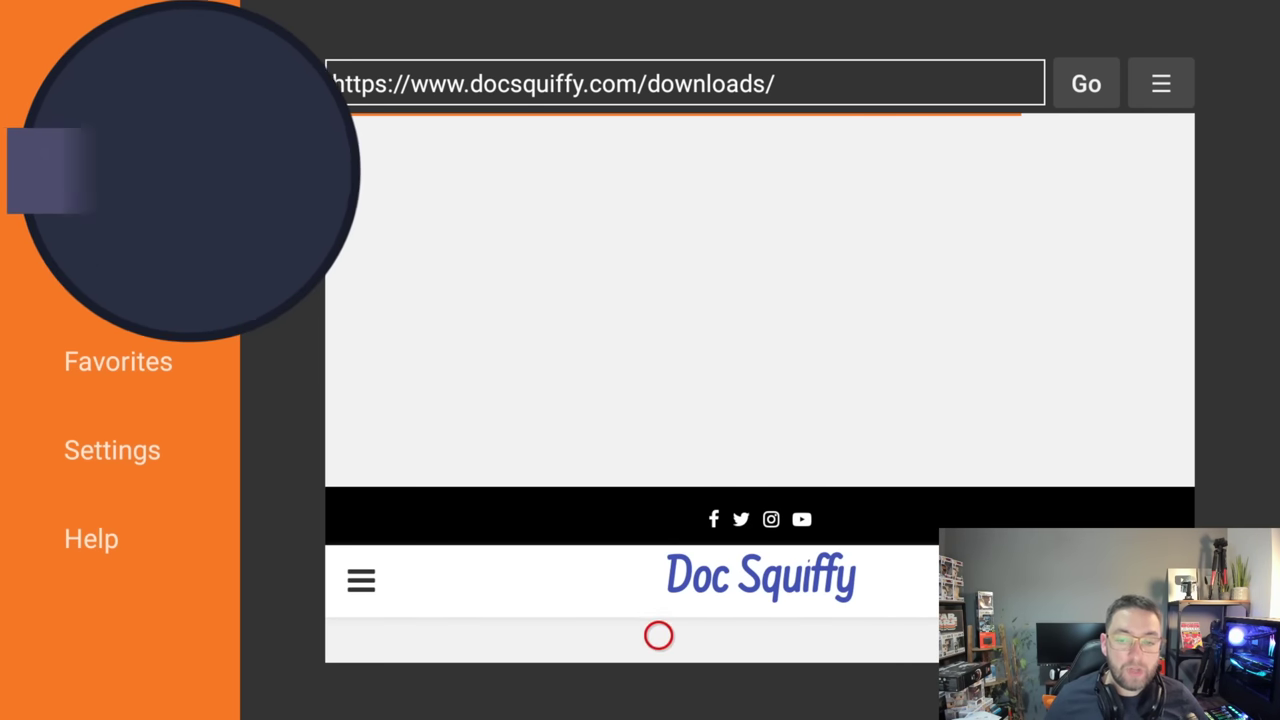
Step: Open the Wolf Launcher page from the Amazon Fire Stick / Tv launcher list on the downloads page
scroll(658, 635, down, 5)
scroll(658, 635, down, 15)
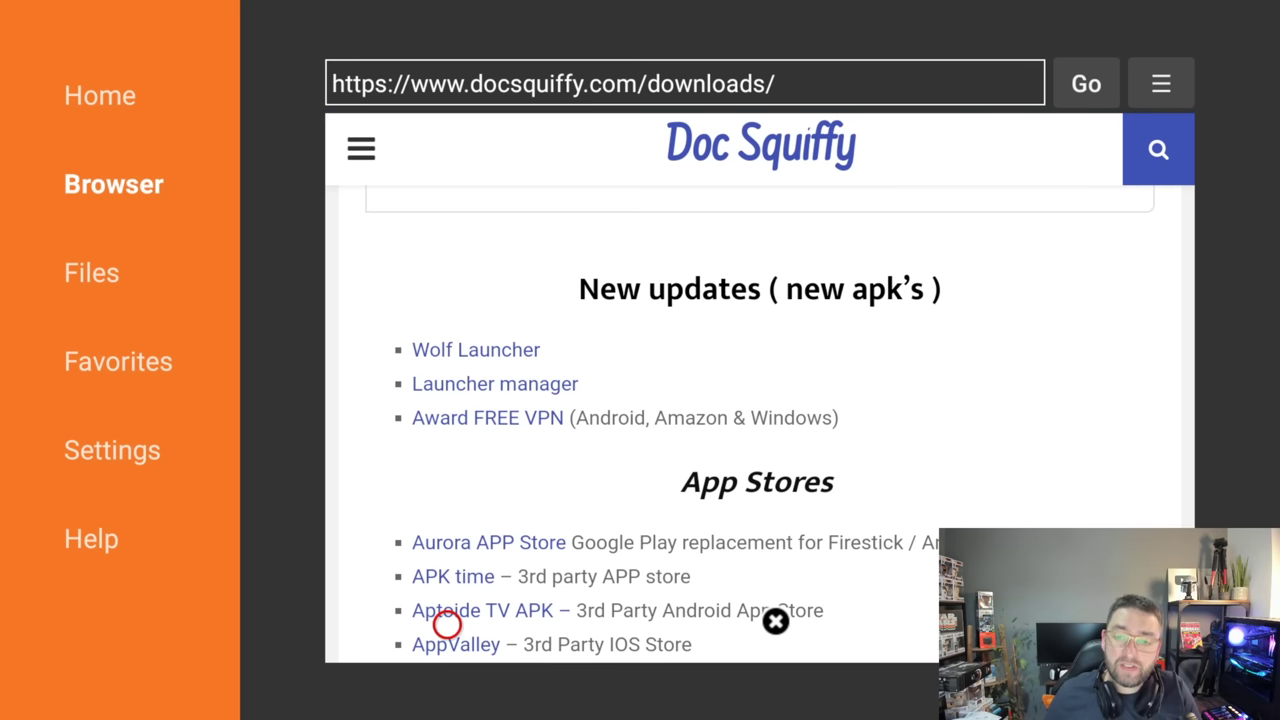
scroll(447, 634, down, 15)
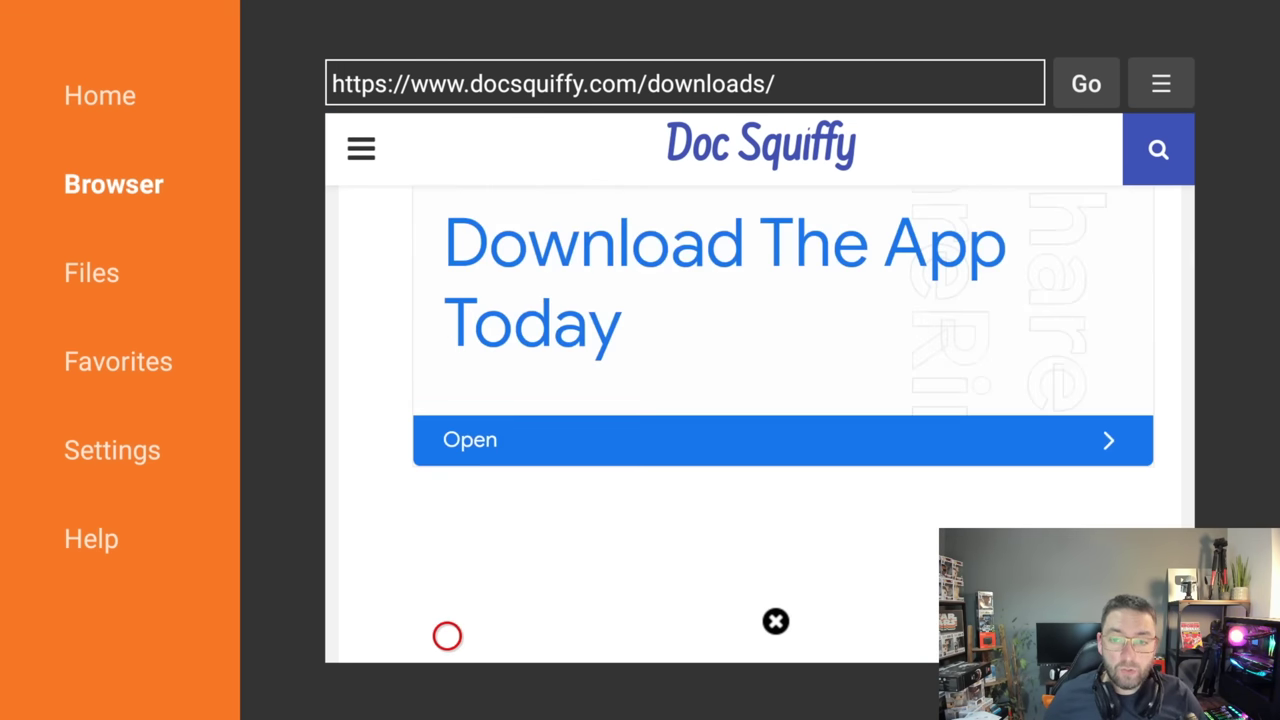
scroll(447, 636, down, 10)
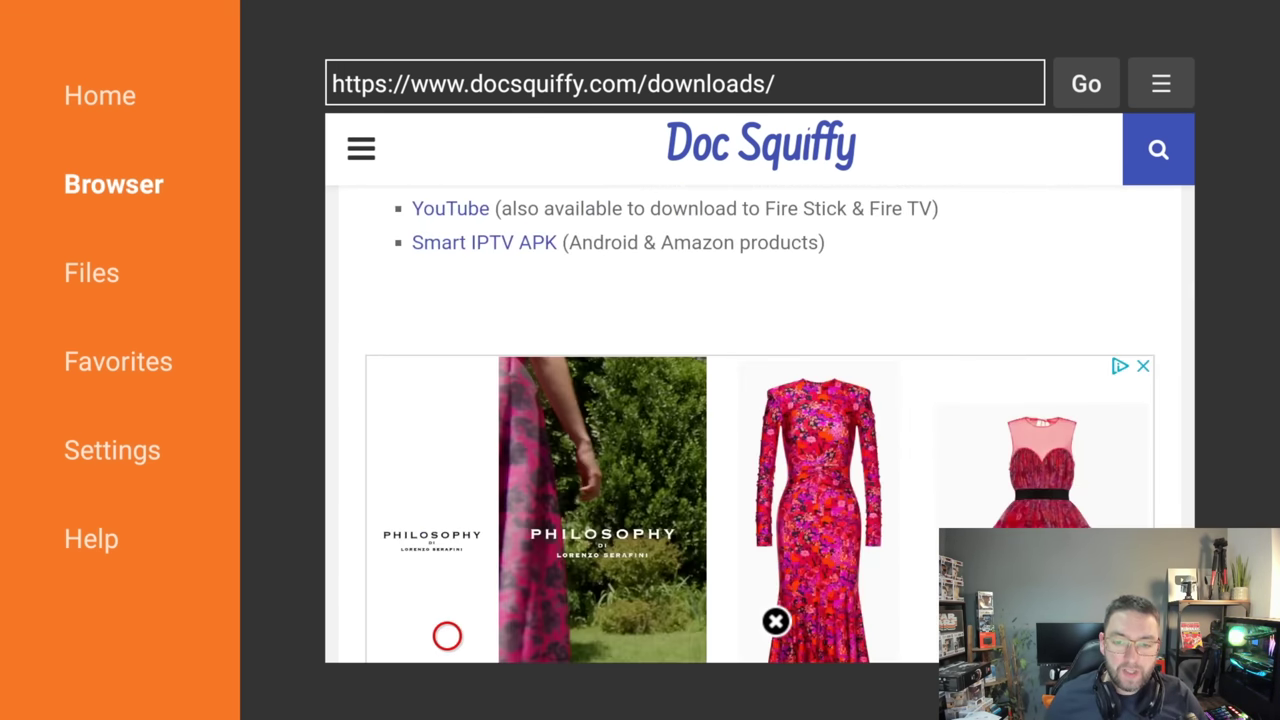
scroll(447, 636, down, 4)
scroll(447, 634, down, 15)
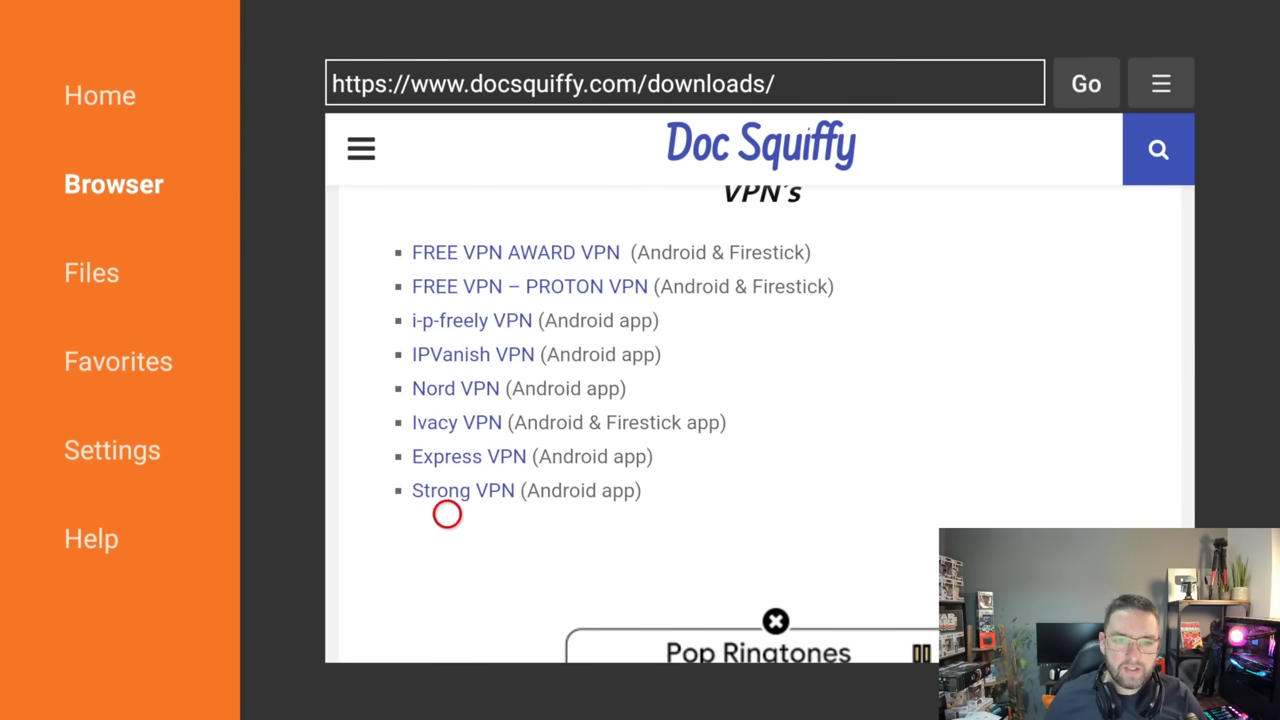
scroll(447, 140, up, 5)
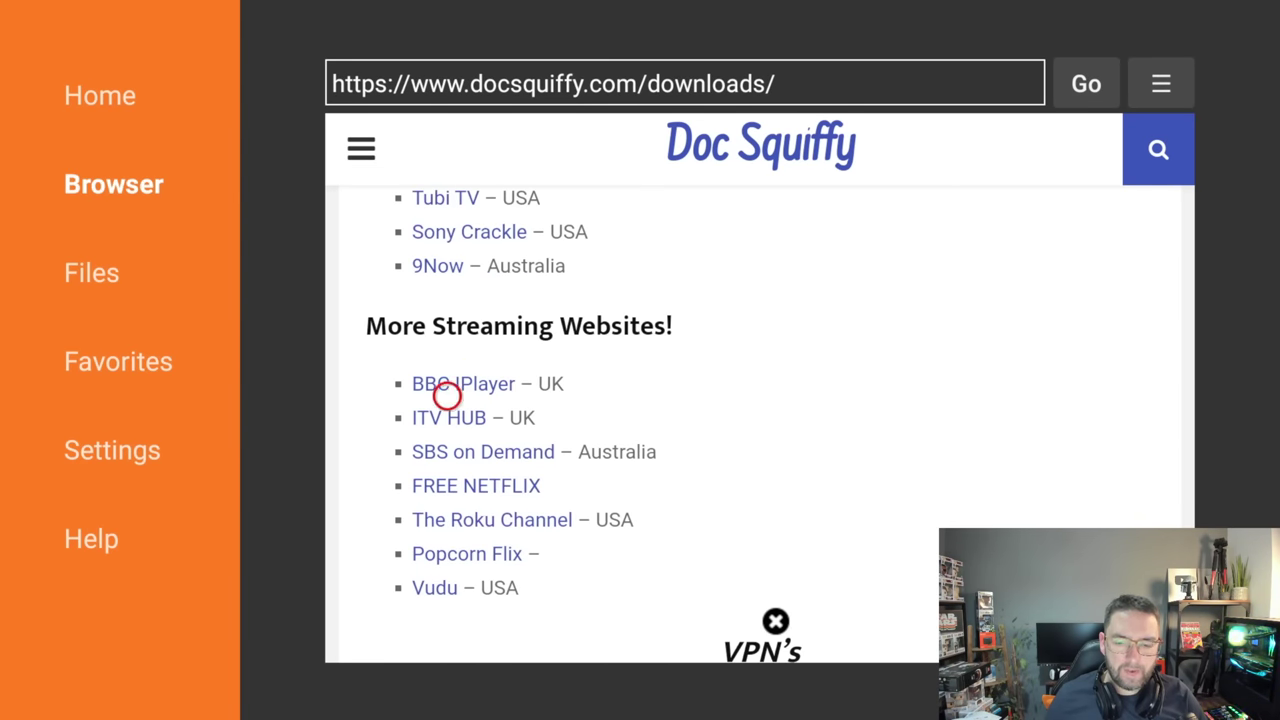
scroll(447, 634, down, 10)
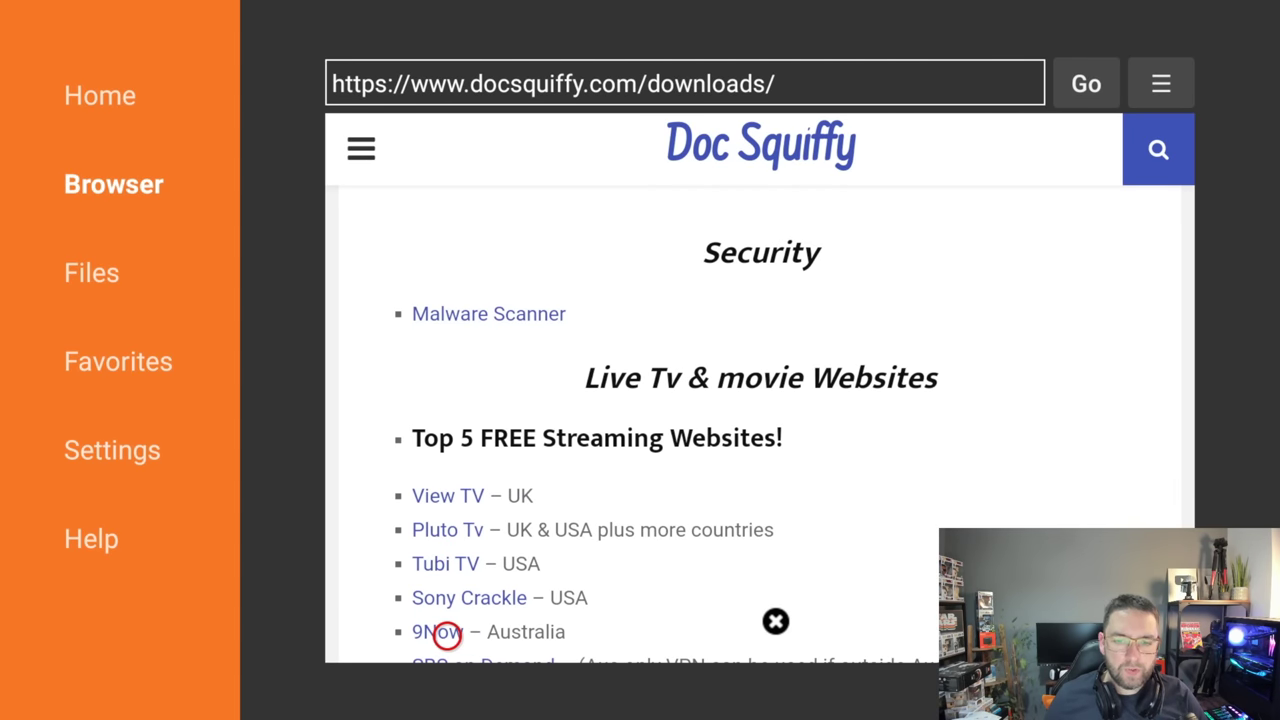
scroll(447, 634, down, 8)
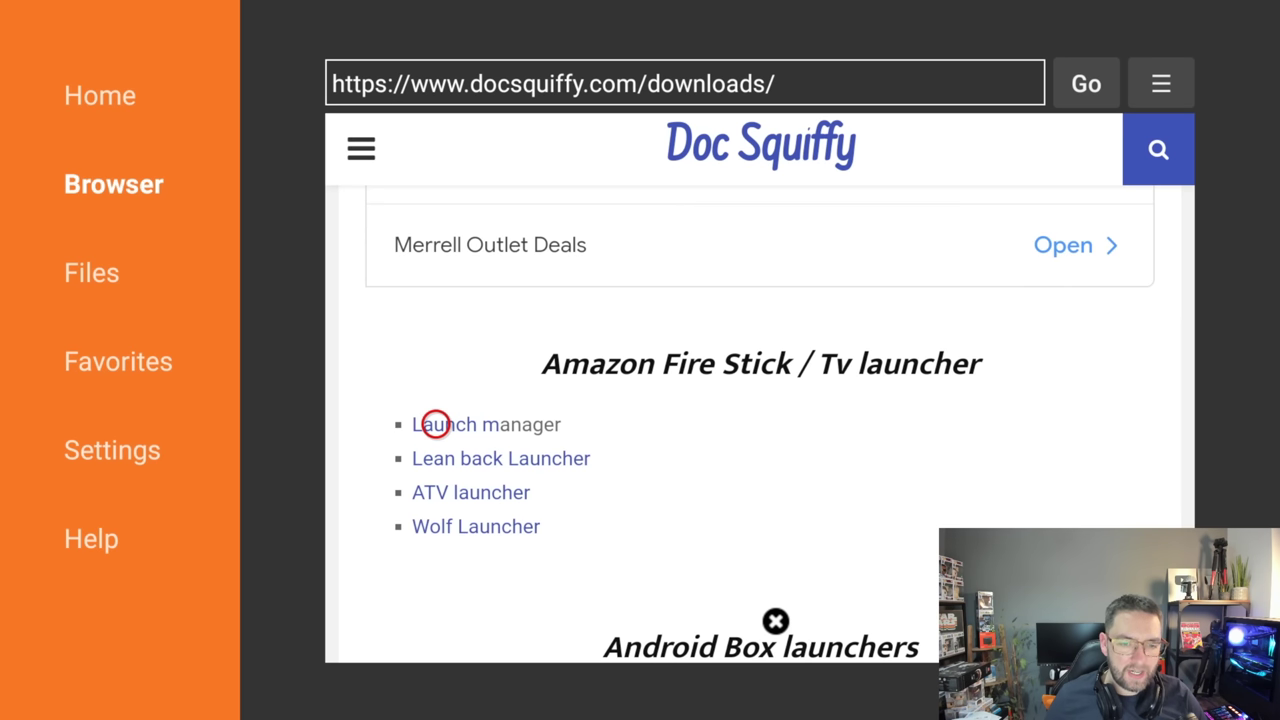
click(436, 536)
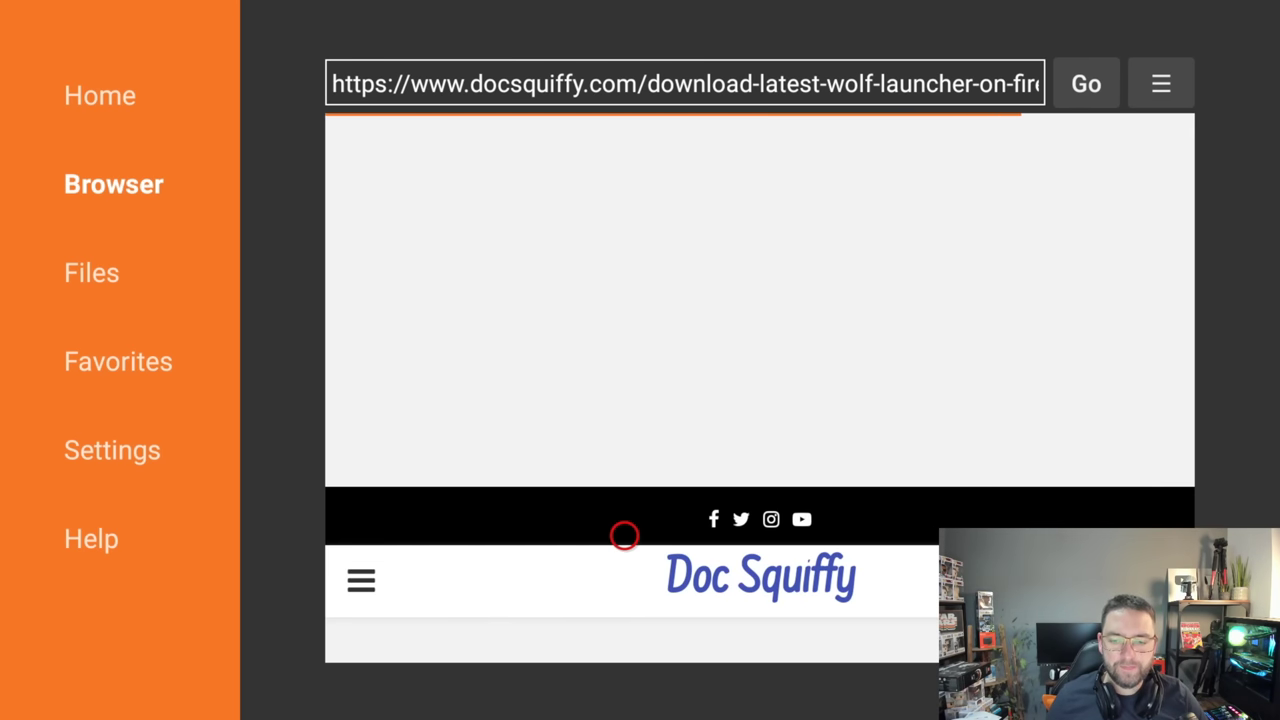
Step: Download the Wolf Launcher APK from its page and install it as an update to the existing application
scroll(624, 636, down, 5)
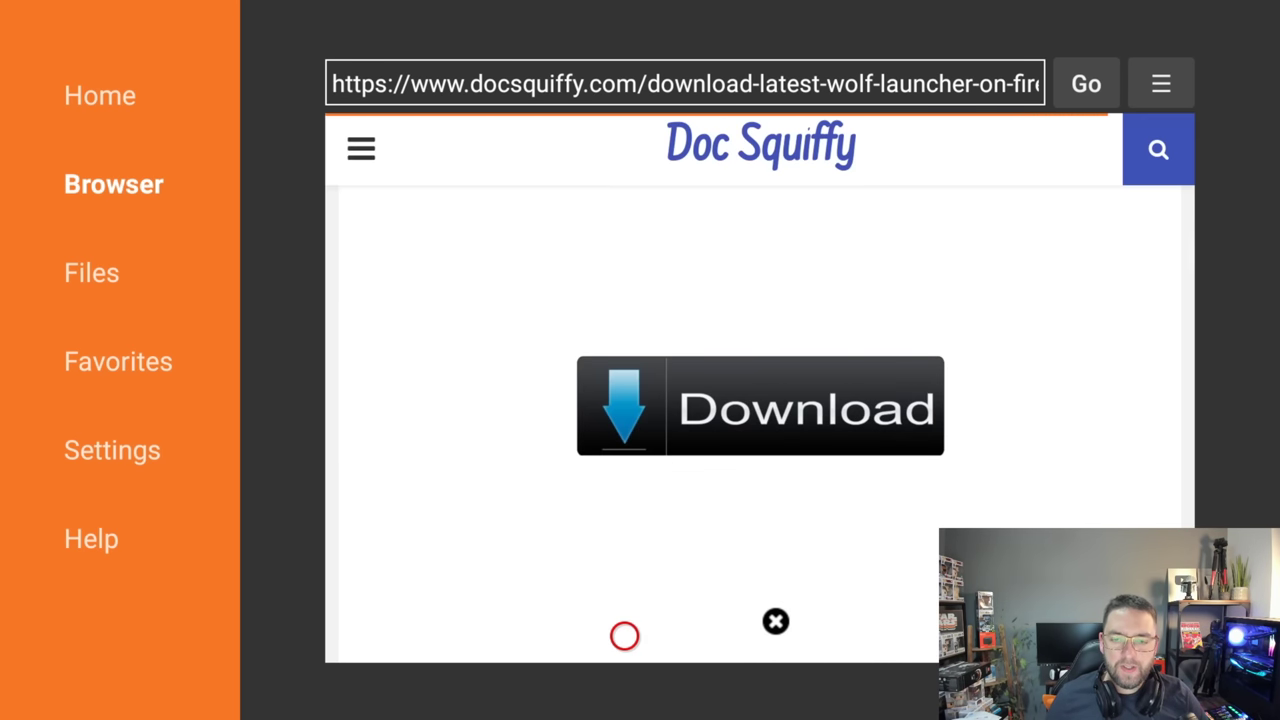
click(812, 412)
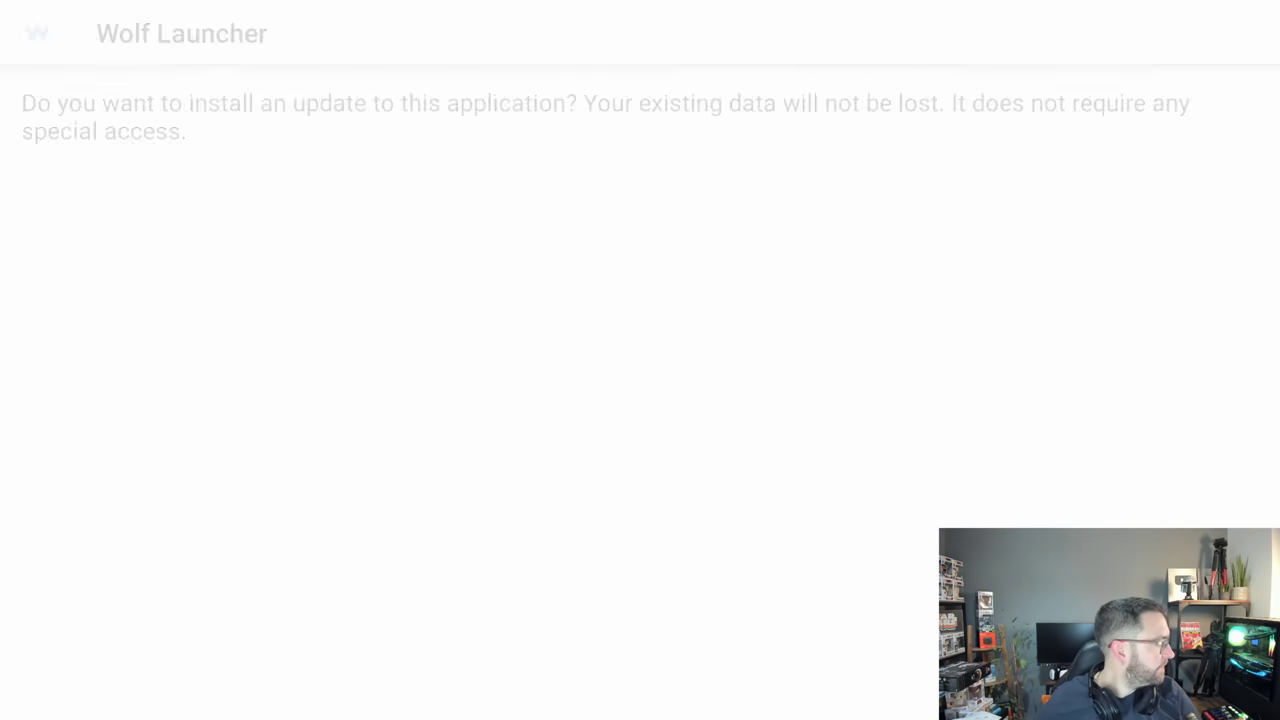
click(1216, 678)
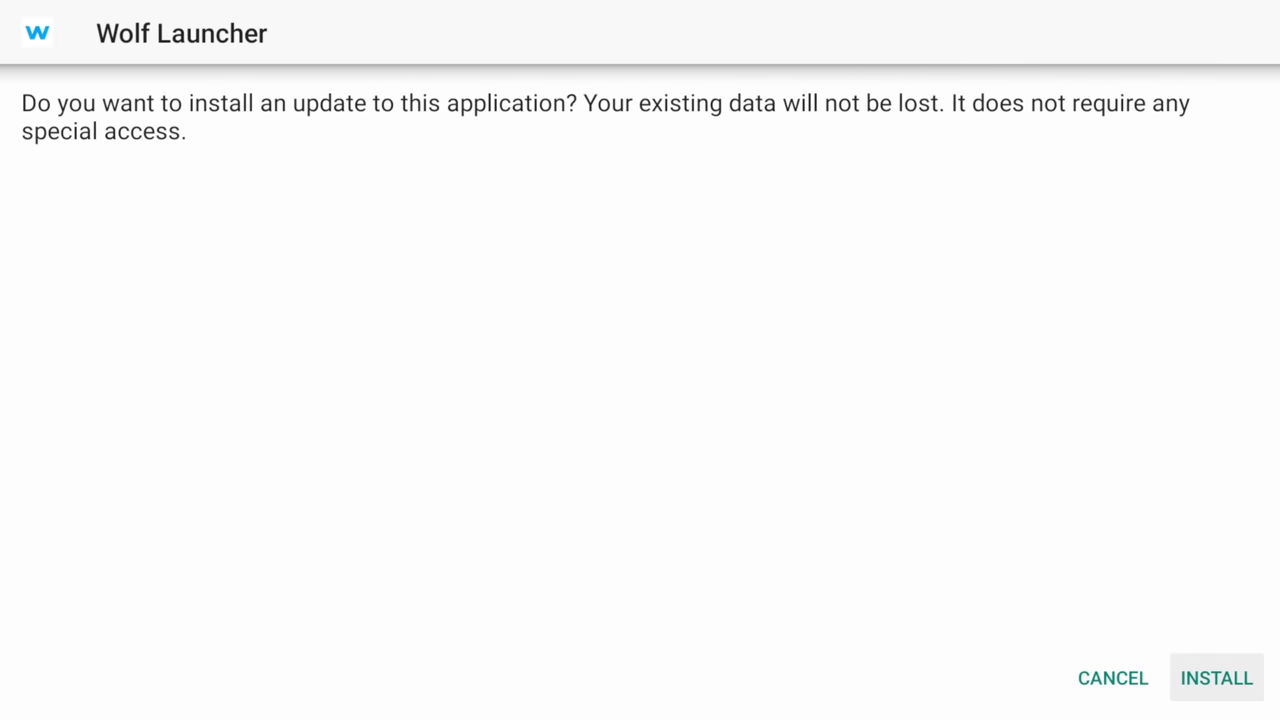
key(Return)
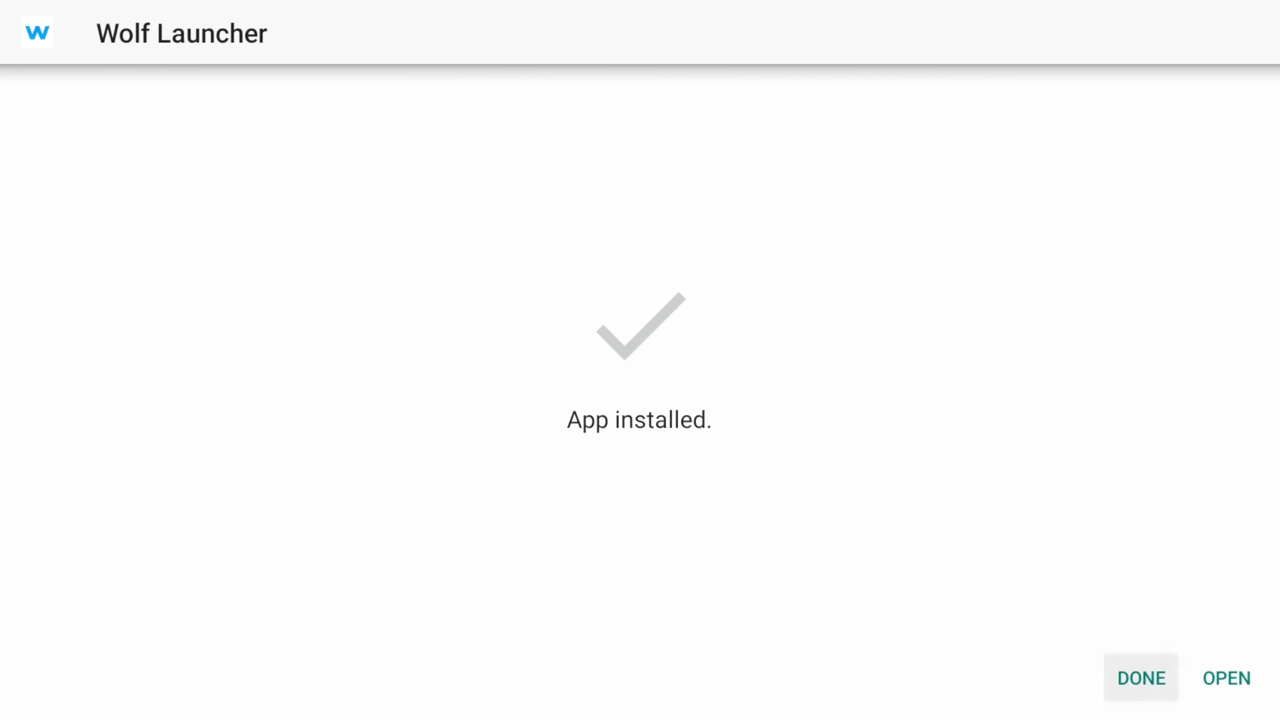
Step: Close the Wolf Launcher installer and delete the downloaded APK file
key(Return)
key(Right)
key(Return)
key(Return)
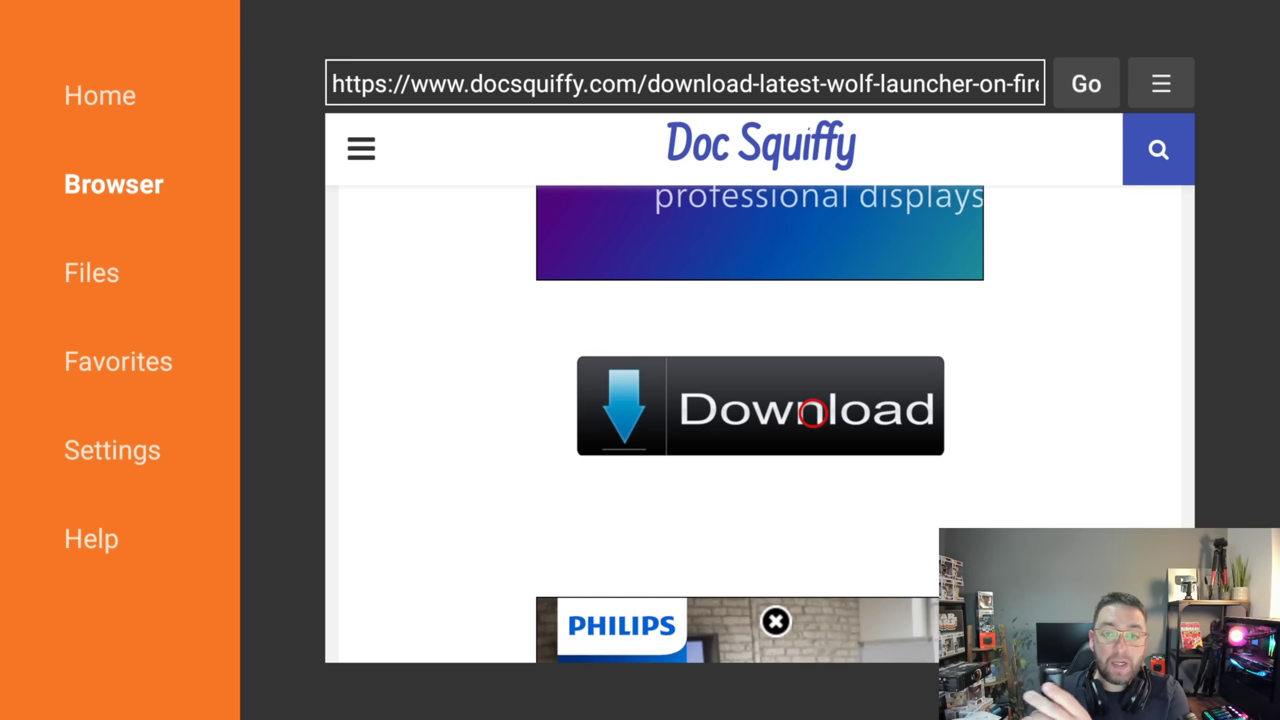
Step: Return to the Doc Squiffy downloads page and open the Launcher manager page from the New updates list
click(812, 412)
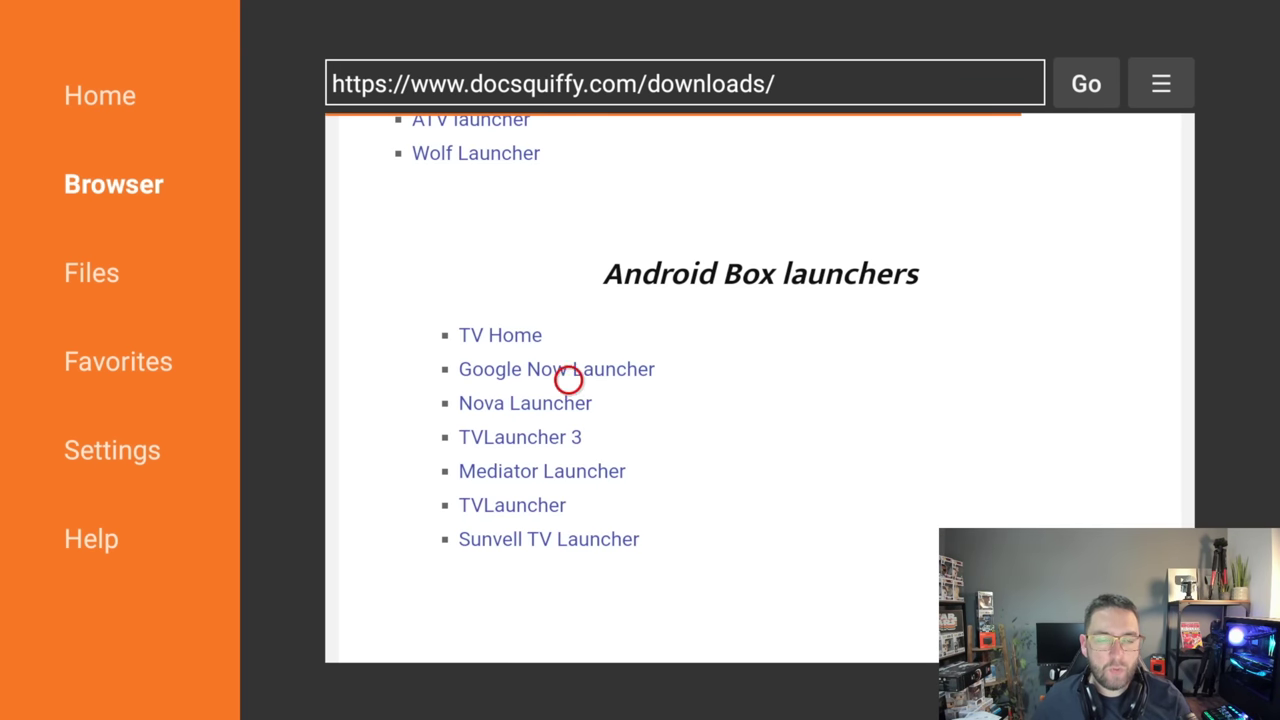
scroll(569, 137, up, 10)
scroll(569, 140, up, 10)
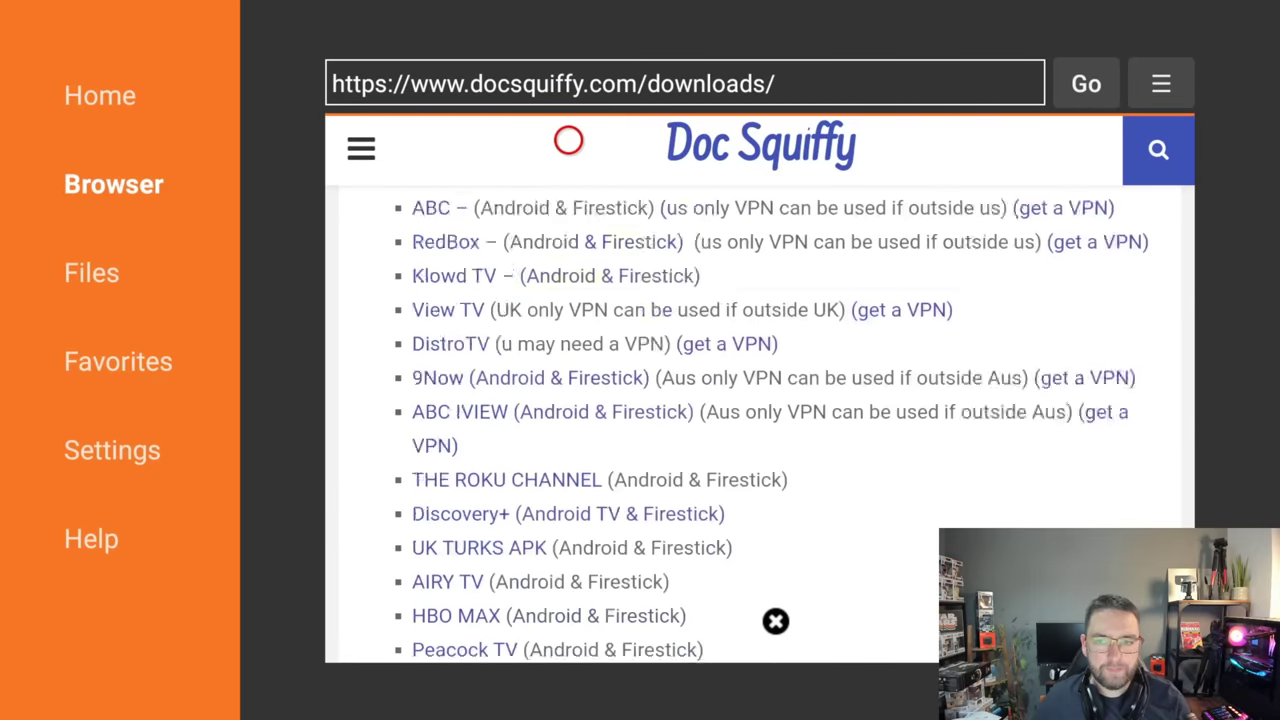
scroll(568, 140, up, 10)
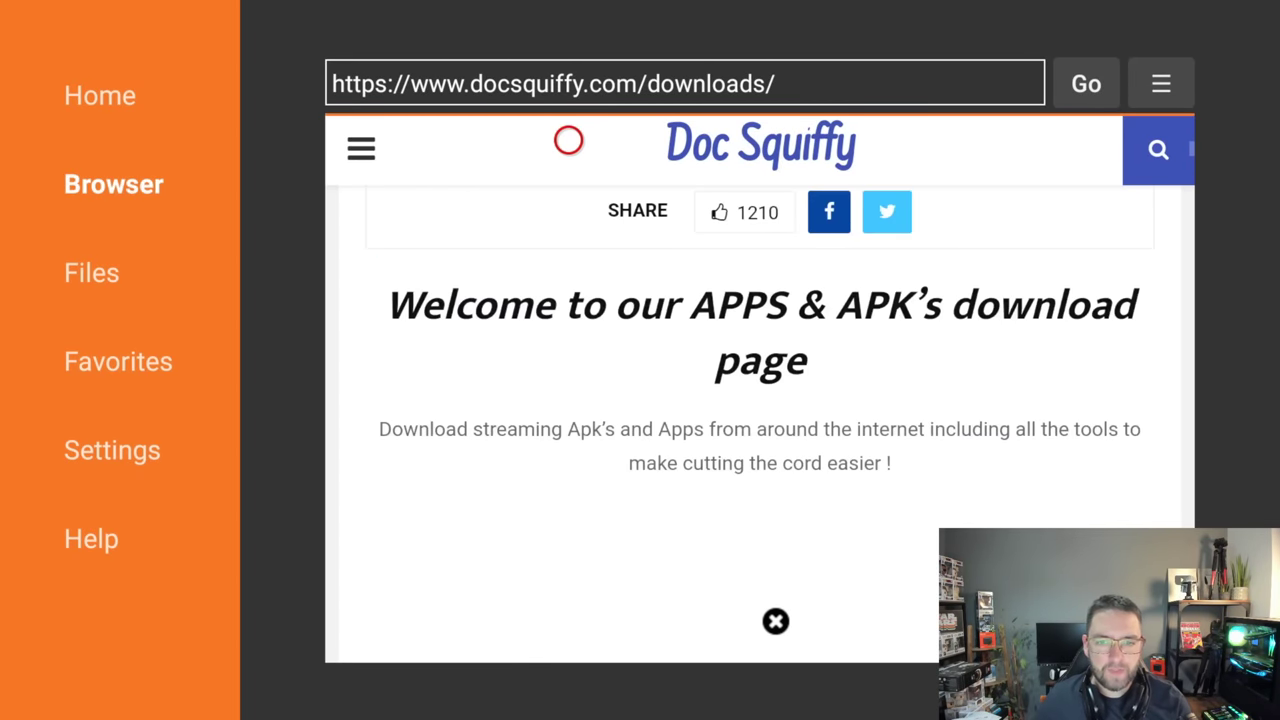
scroll(568, 636, down, 5)
scroll(568, 636, down, 8)
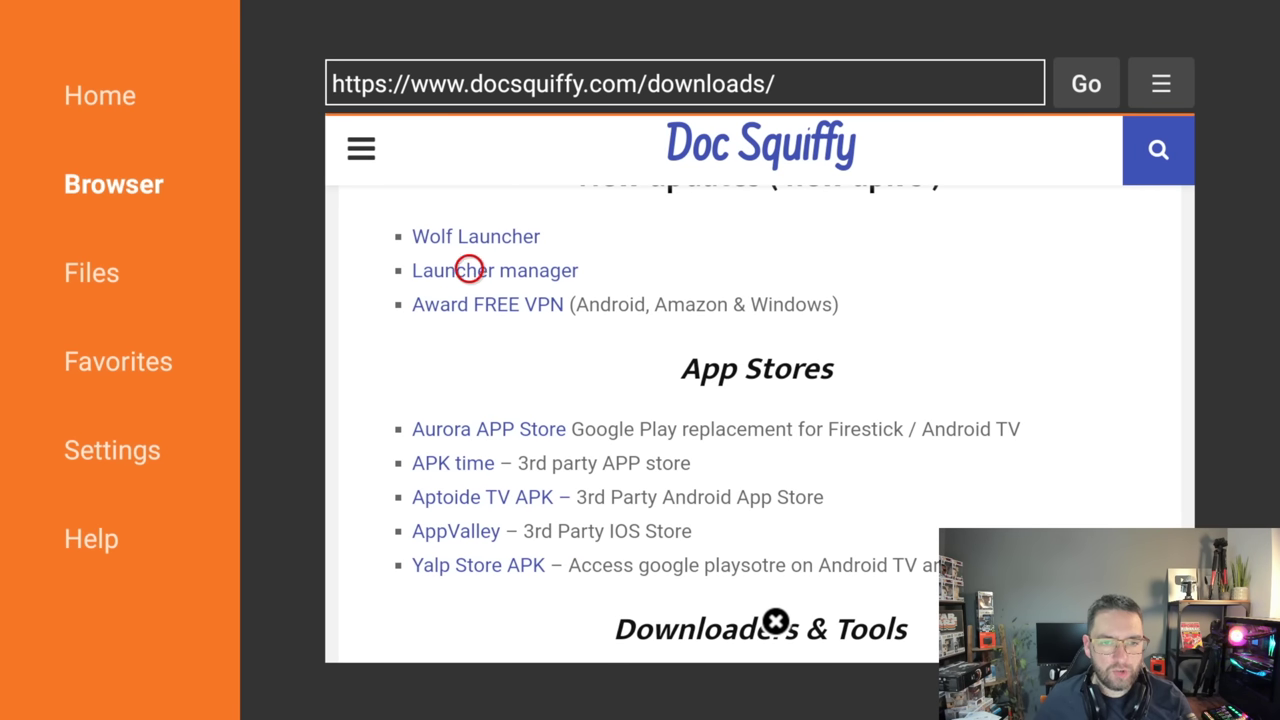
click(469, 269)
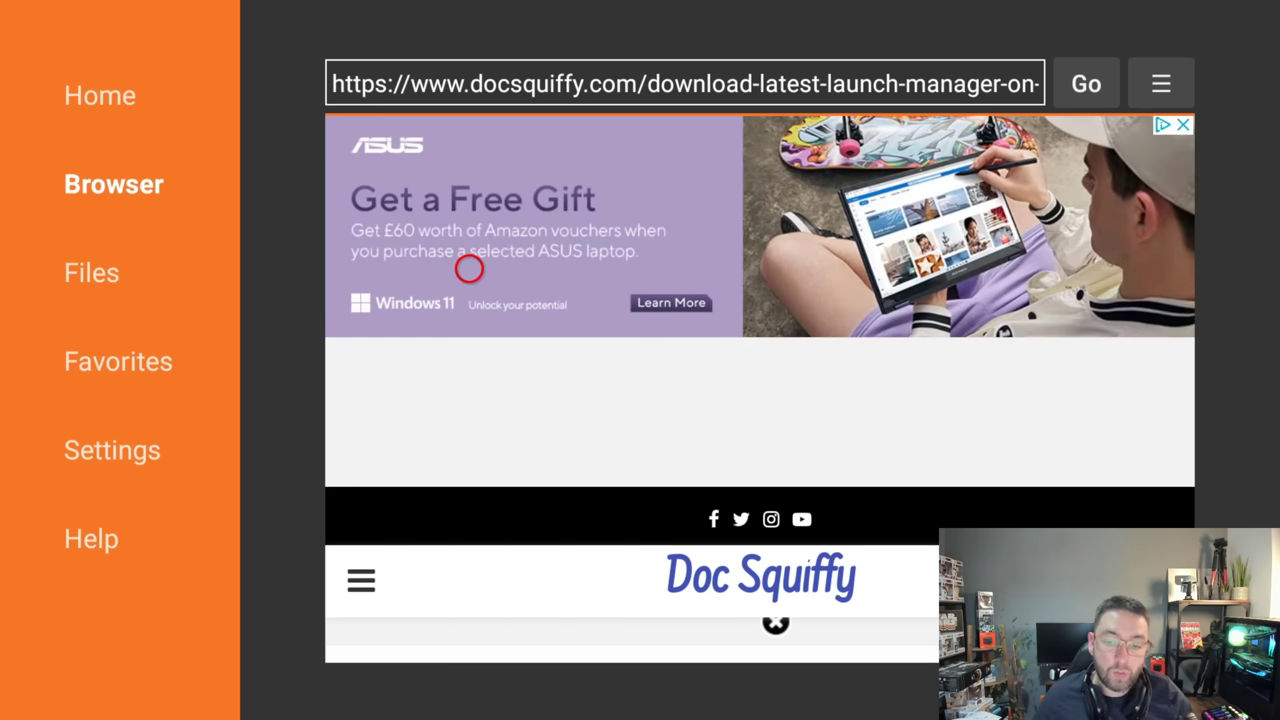
Step: Download the Launcher Manager APK from its page and install the application
scroll(469, 635, down, 5)
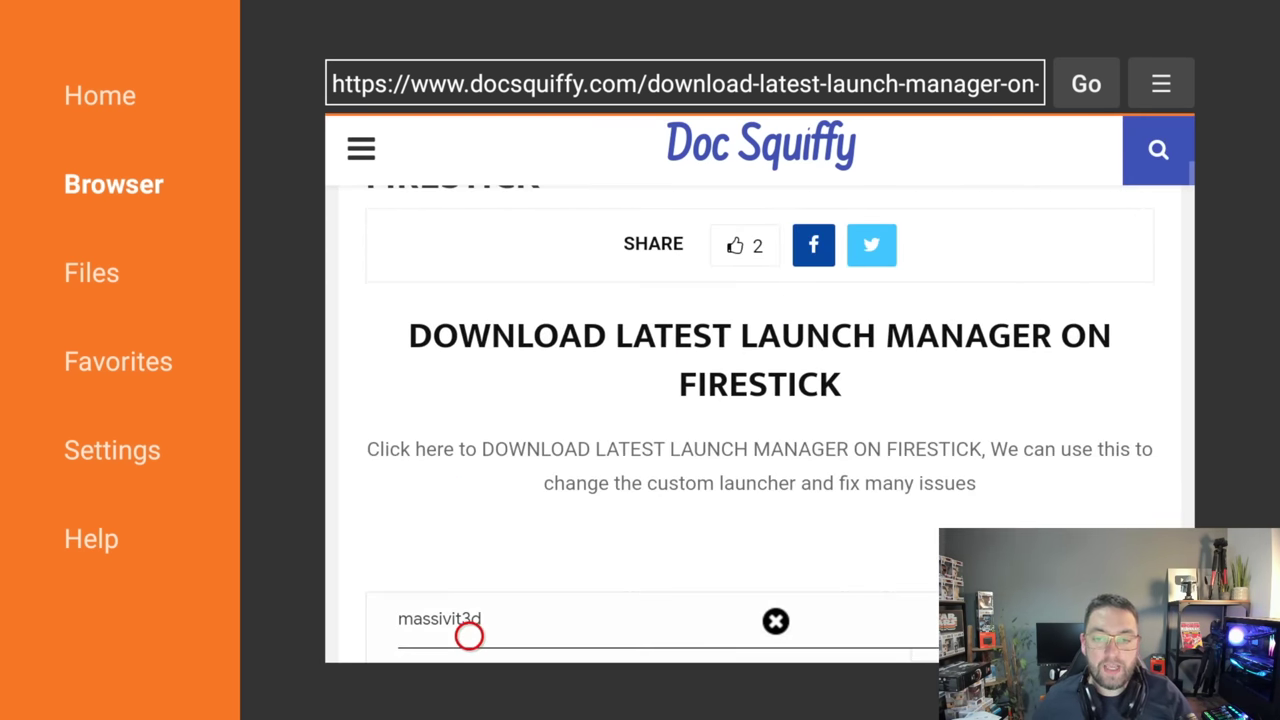
scroll(469, 635, down, 5)
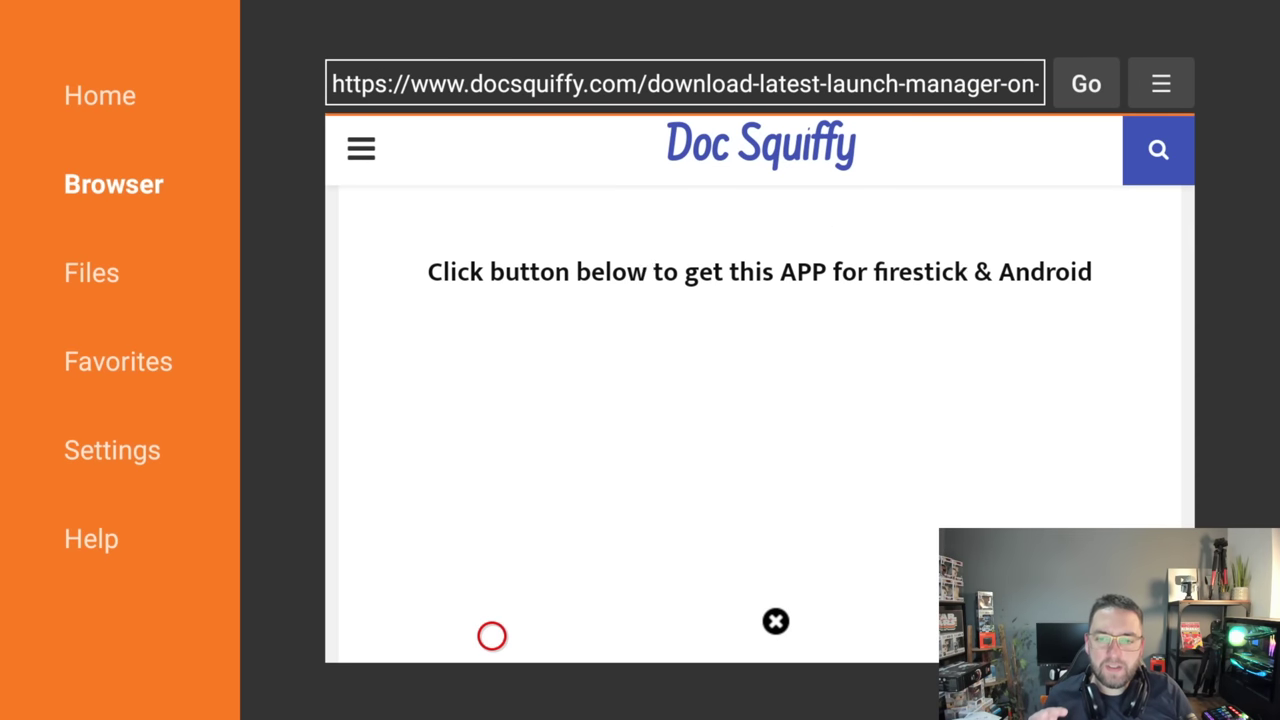
scroll(492, 636, down, 2)
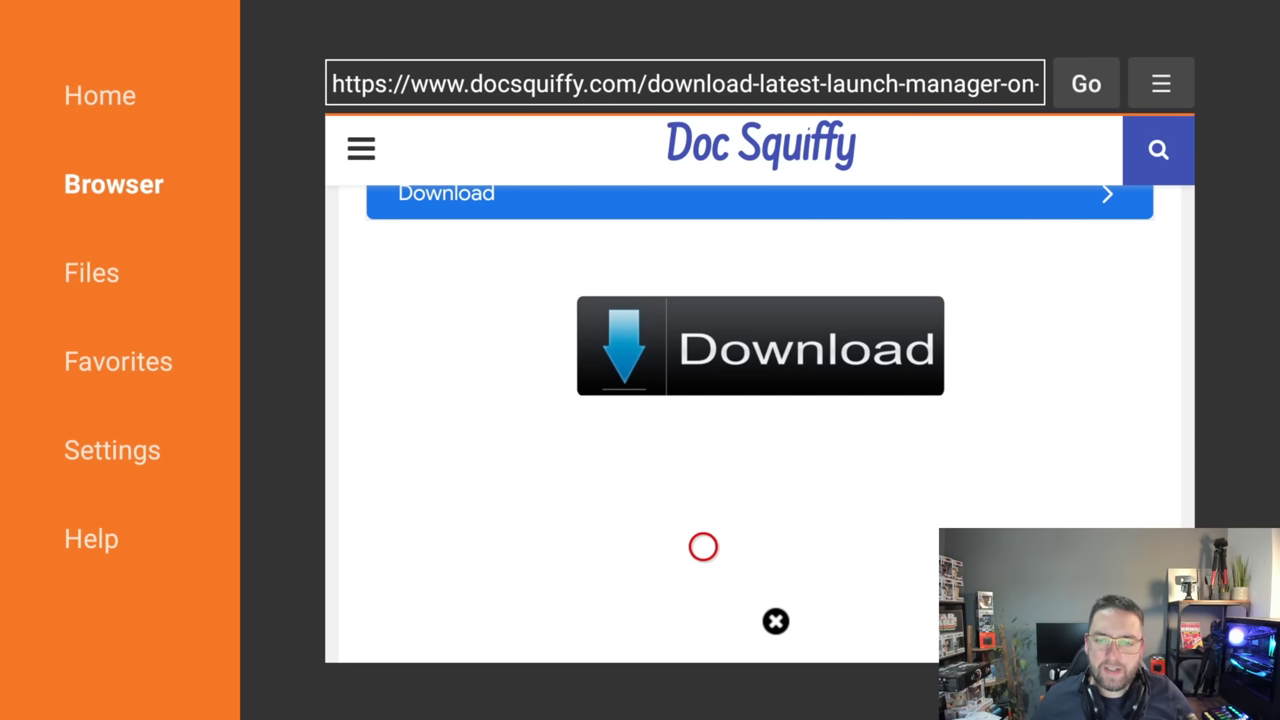
click(703, 379)
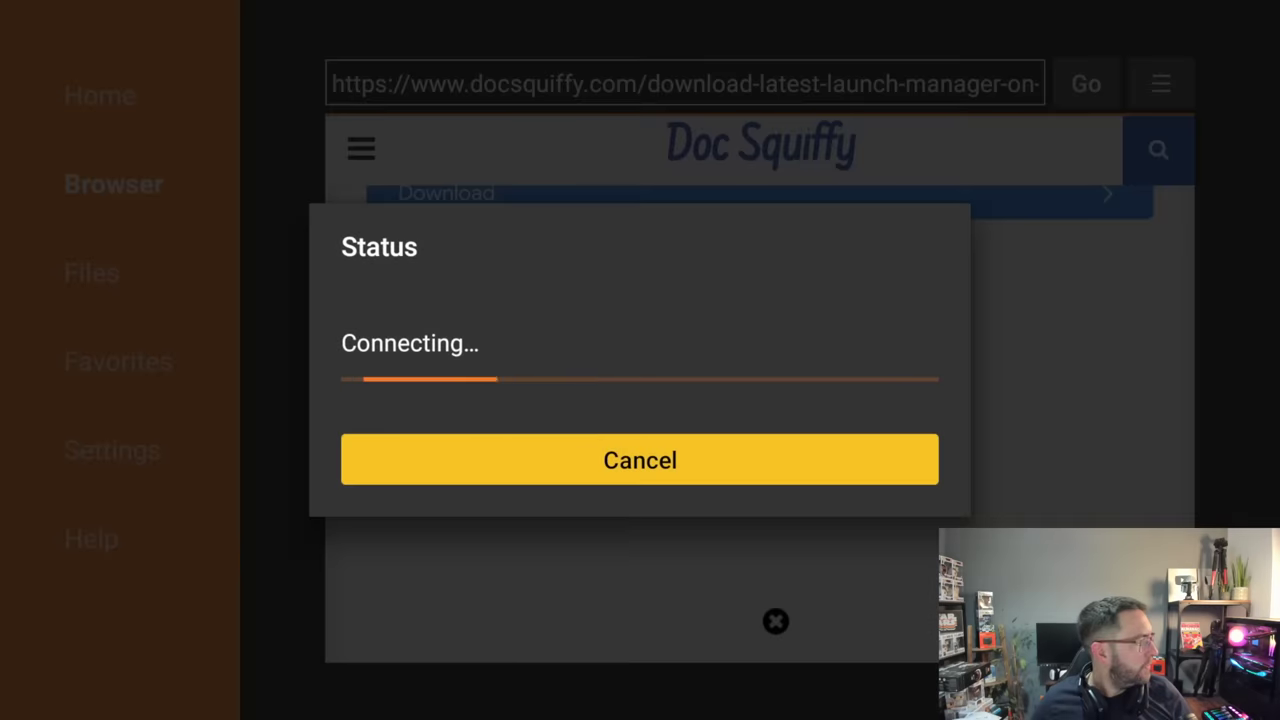
key(Return)
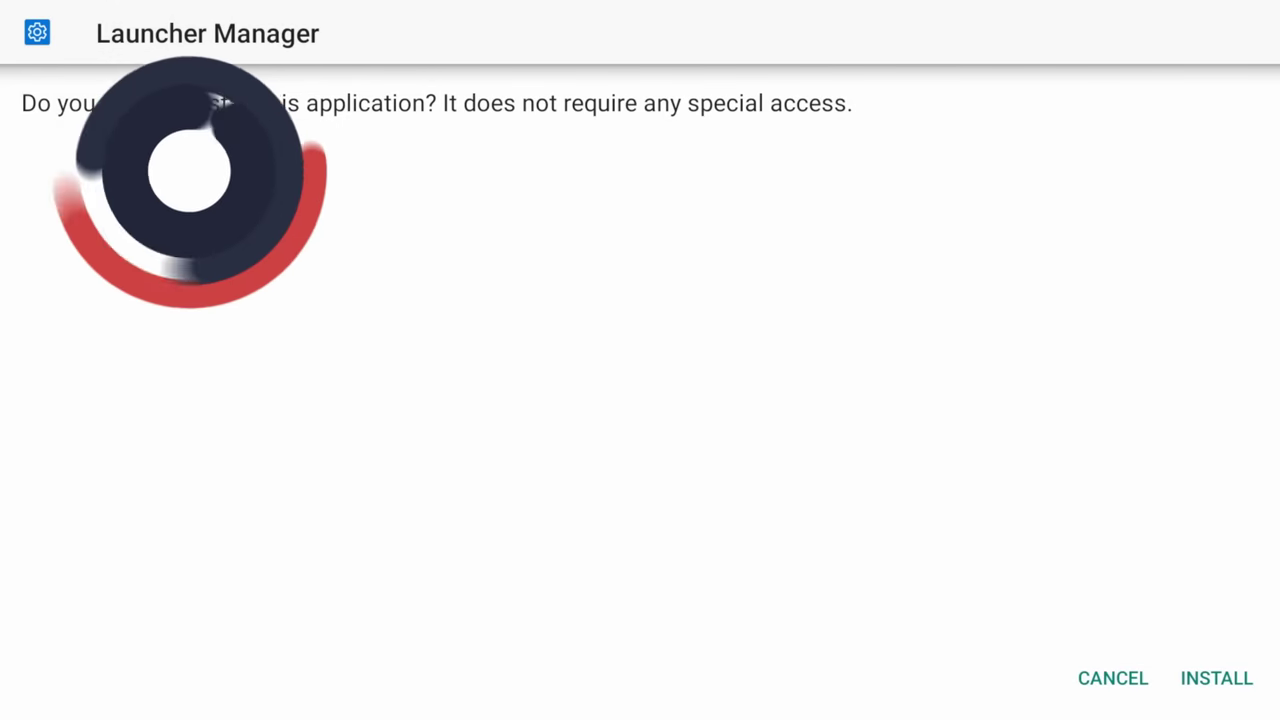
key(Right)
key(Return)
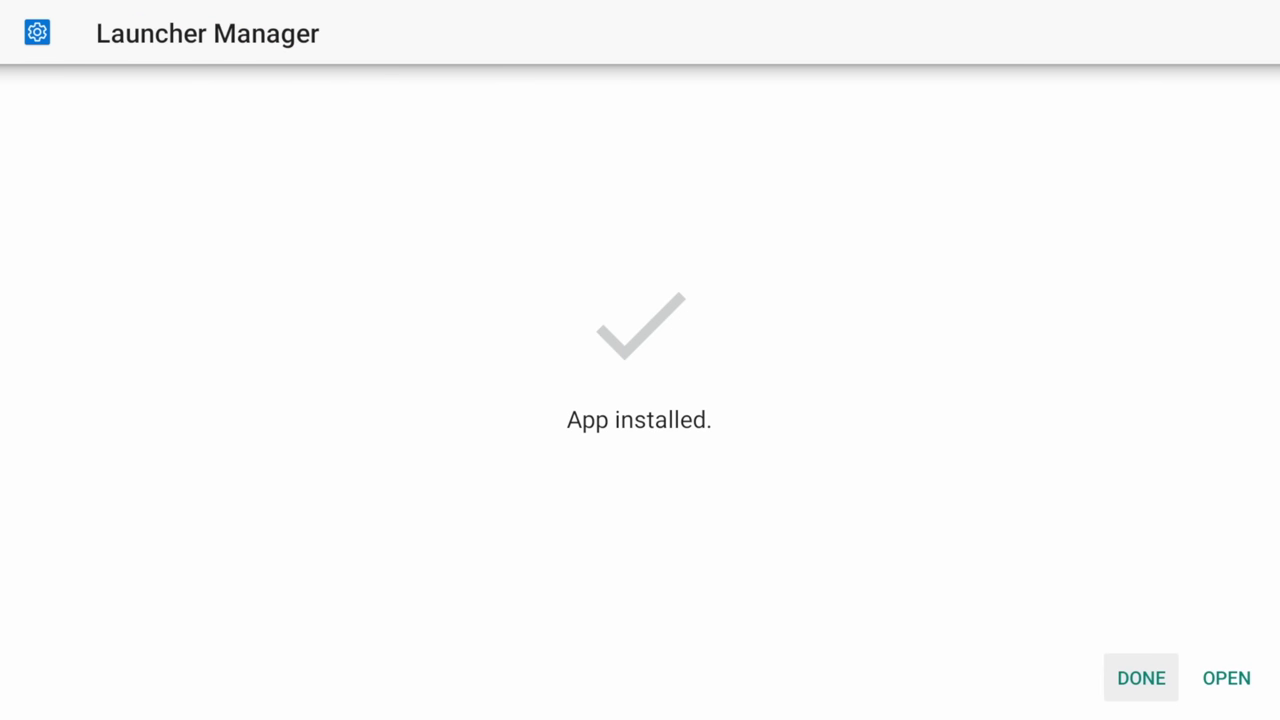
Step: Close the Launcher Manager installer and delete the downloaded launchmanagerfirestick.apk file
key(Return)
key(Right)
key(Return)
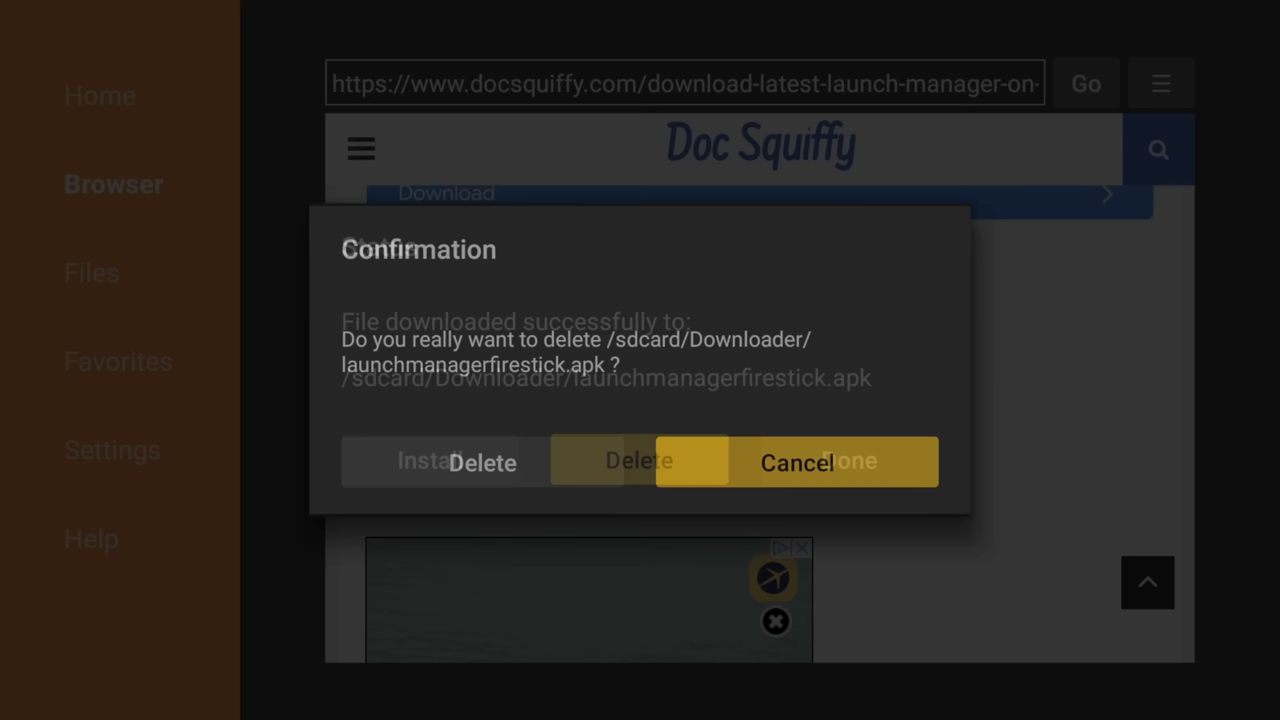
key(Return)
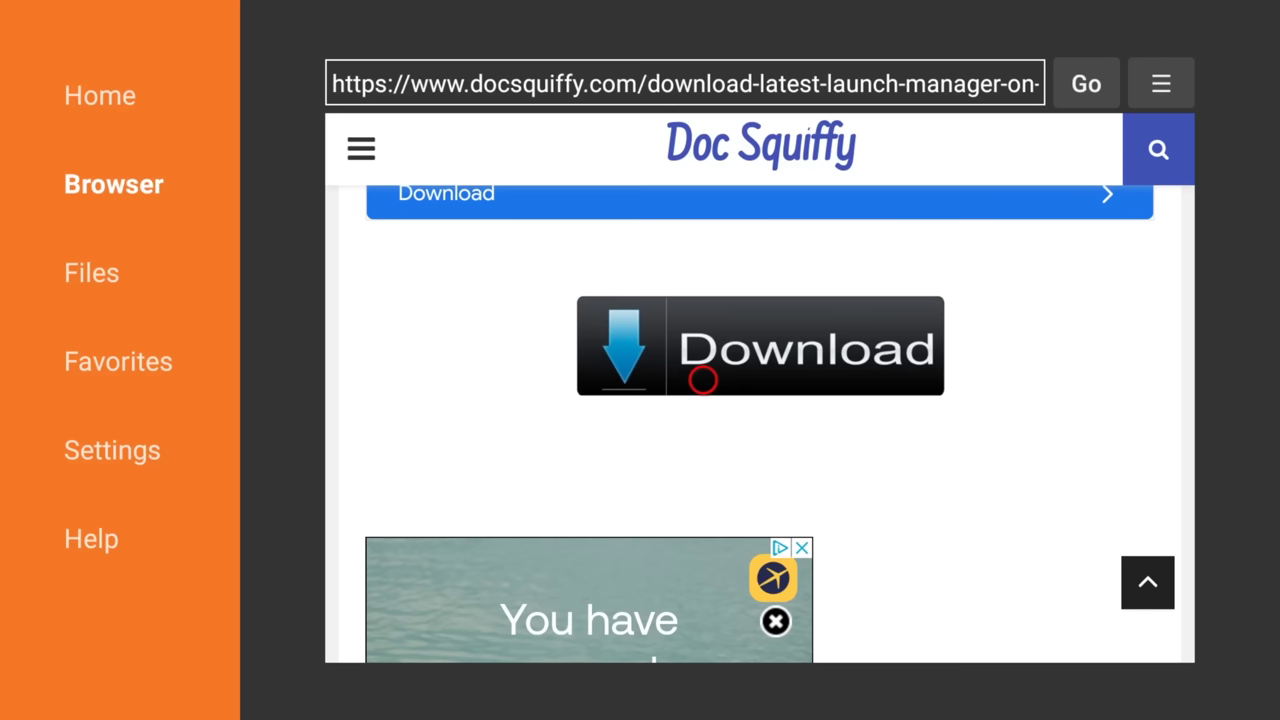
Step: Return to the Fire TV home screen and open the full Your Apps & Channels list
key(Home)
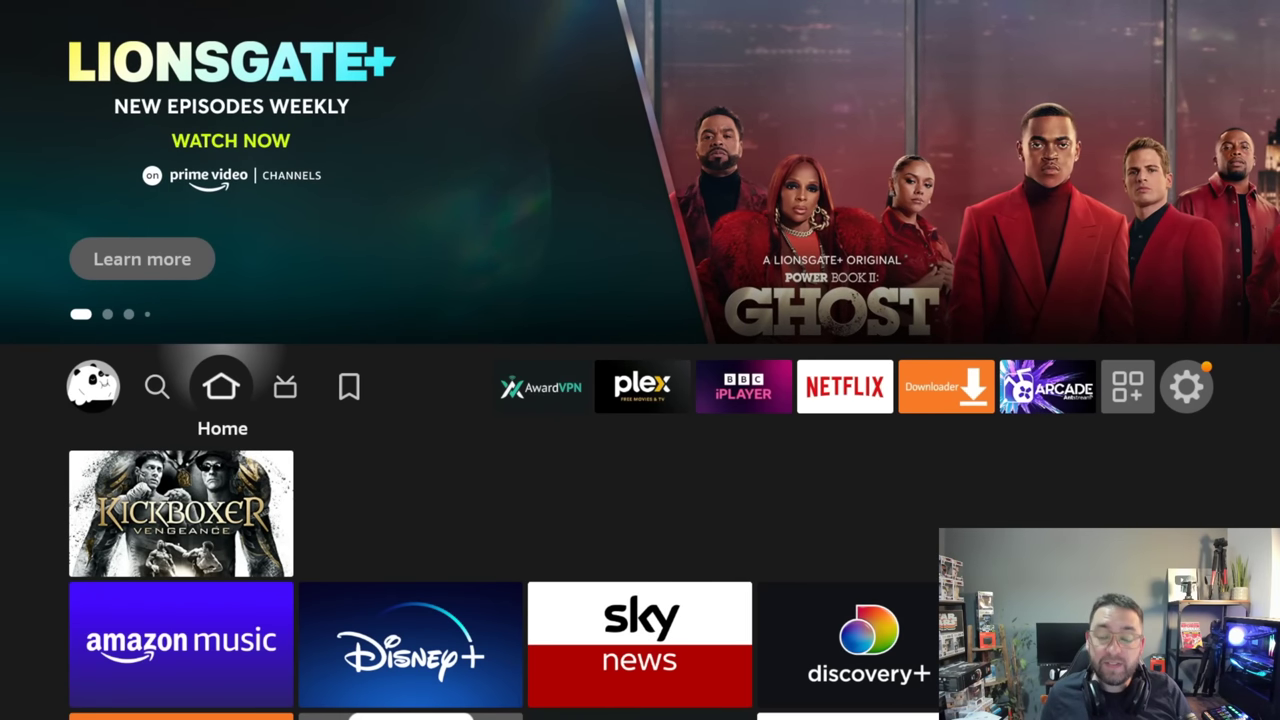
key(Right)
key(Right)
key(Right)
key(Right)
key(Right)
key(Right)
key(Right)
key(Right)
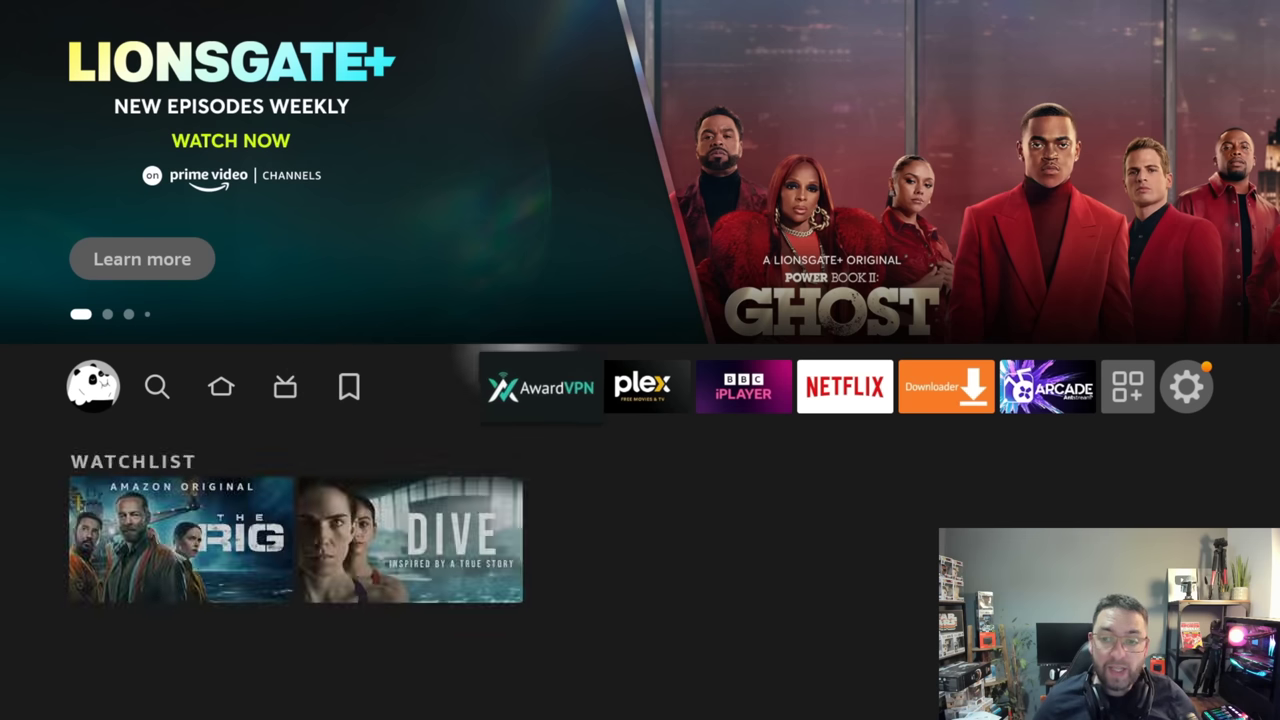
key(Right)
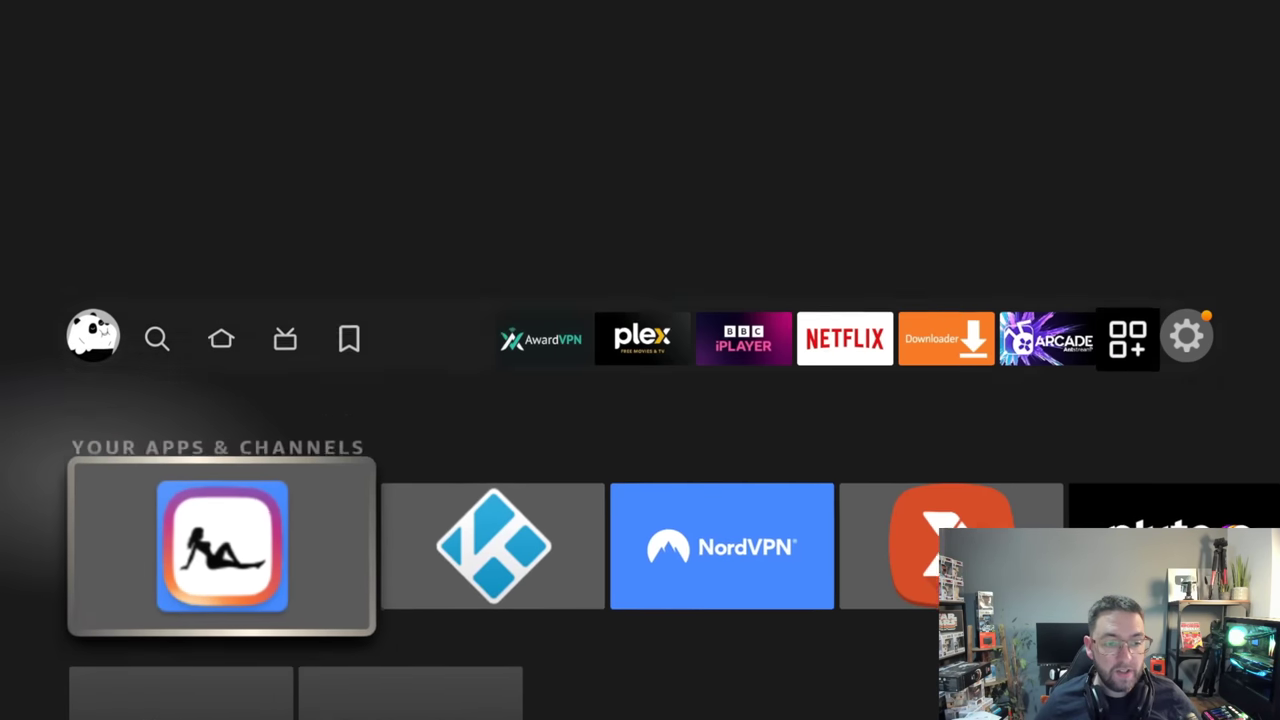
key(Return)
key(Return)
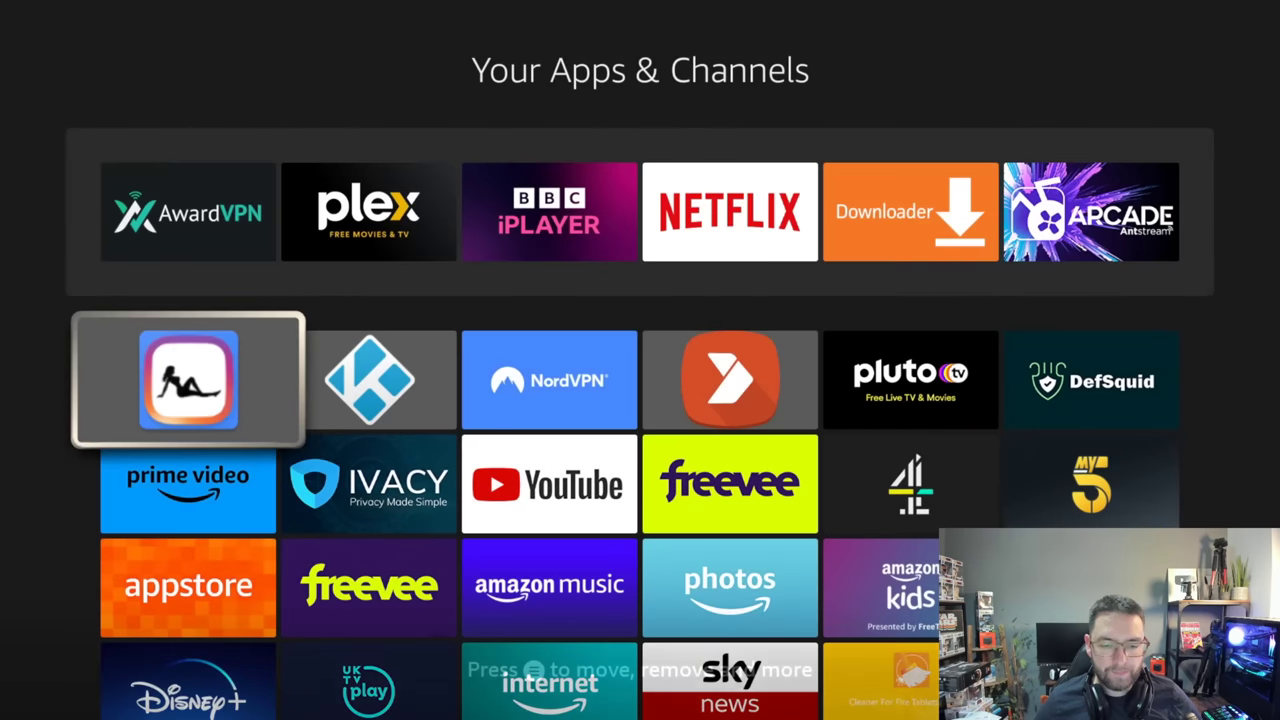
Step: Find Wolf Launcher in the last row of the apps list and launch it
key(Down)
key(Down)
key(Down)
key(Down)
key(Right)
key(Right)
key(Right)
key(Right)
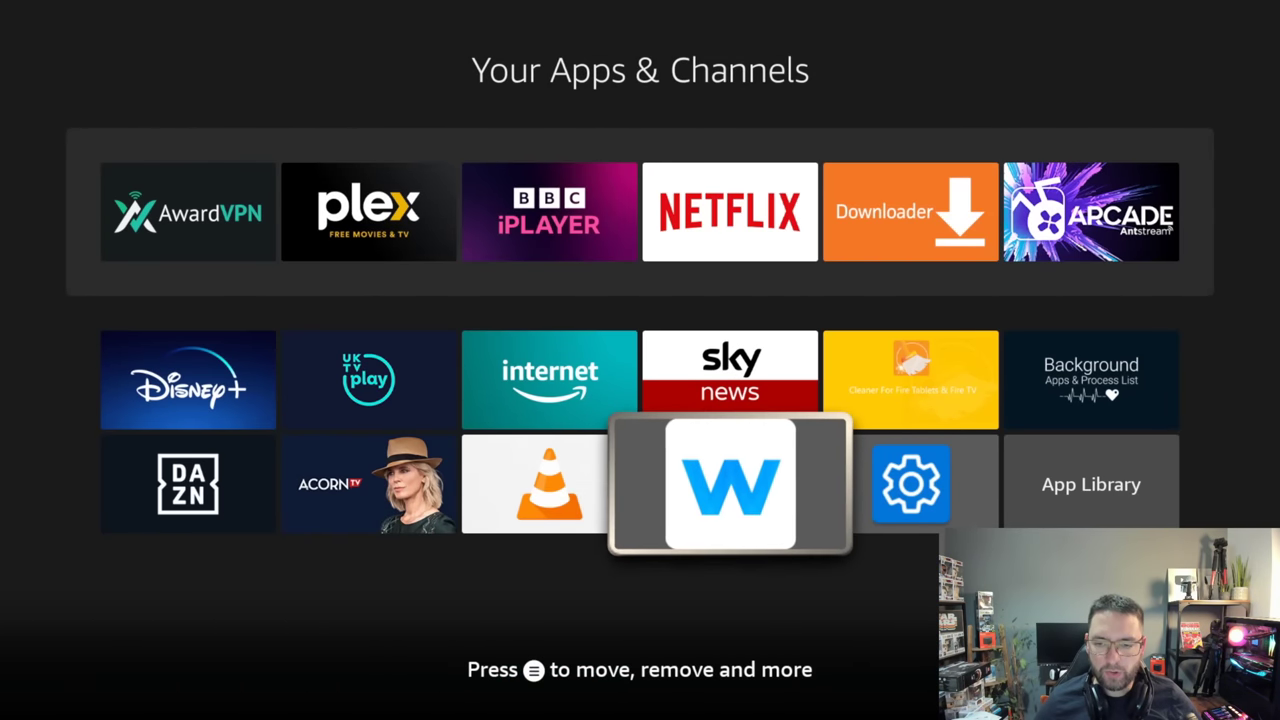
key(Left)
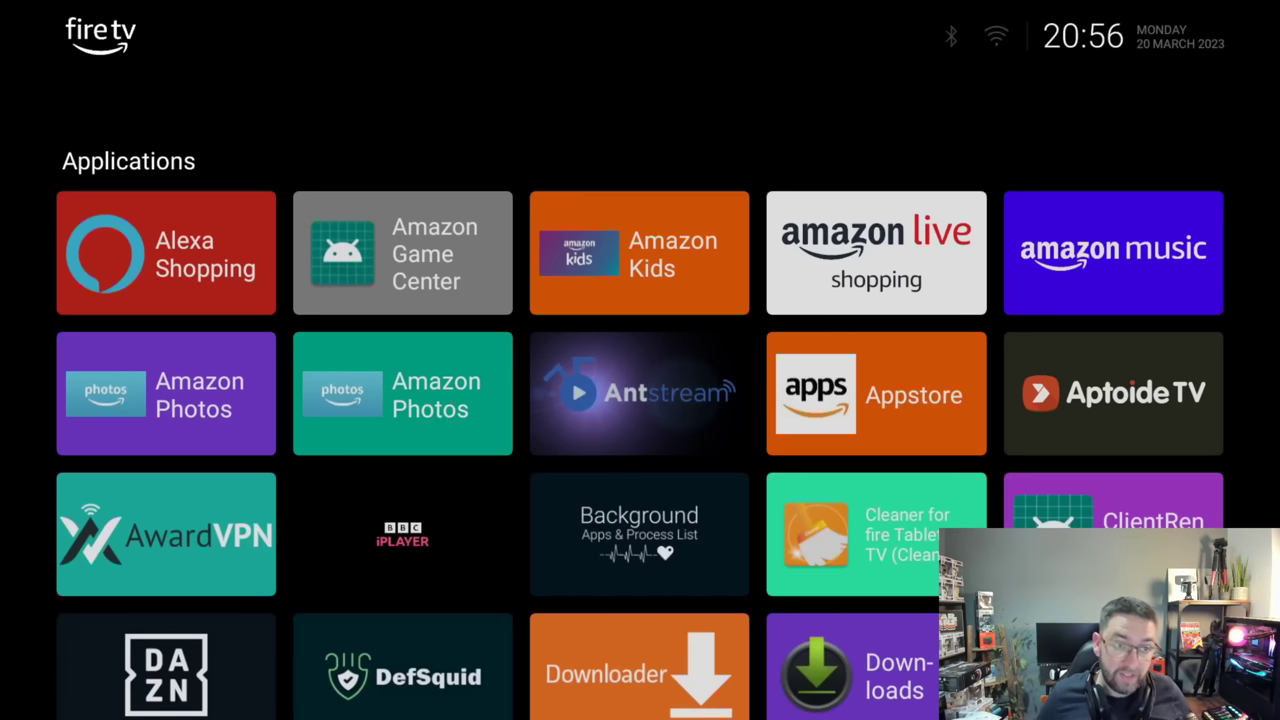
Step: Select the Amazon Kids tile in Wolf Launcher's Applications section and open its Application Menu
key(Down)
key(Up)
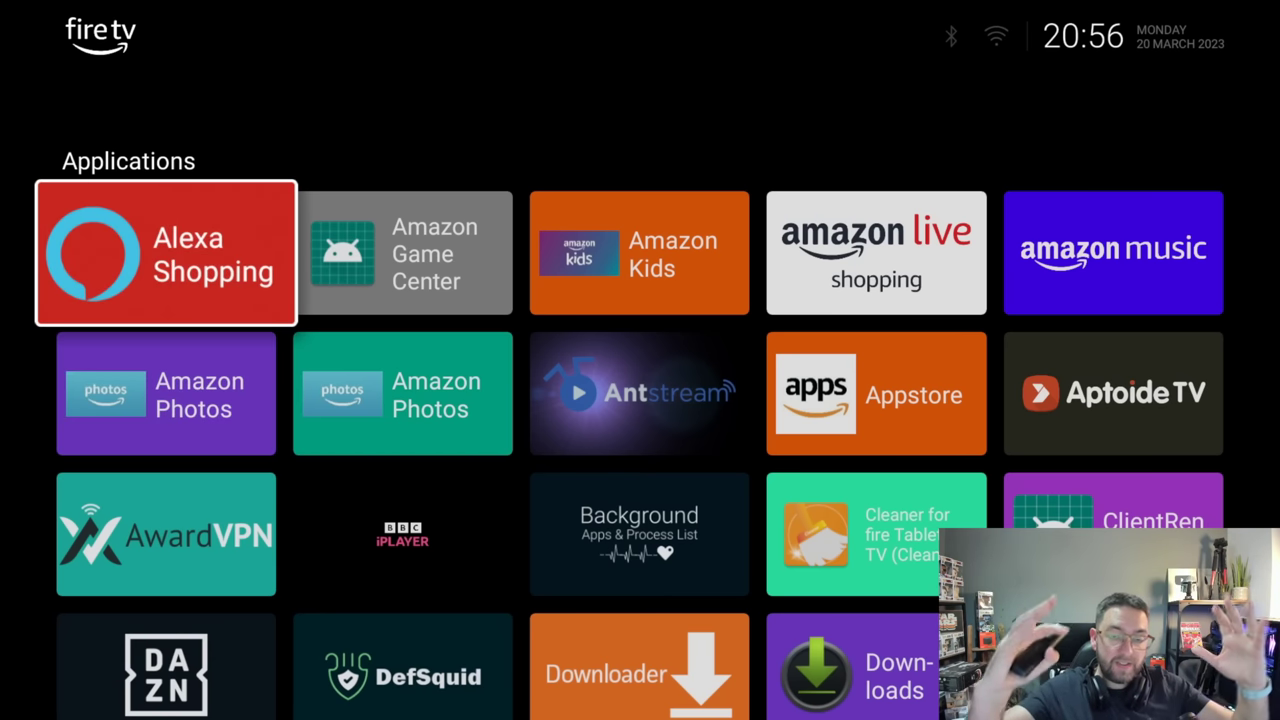
key(Right)
key(Right)
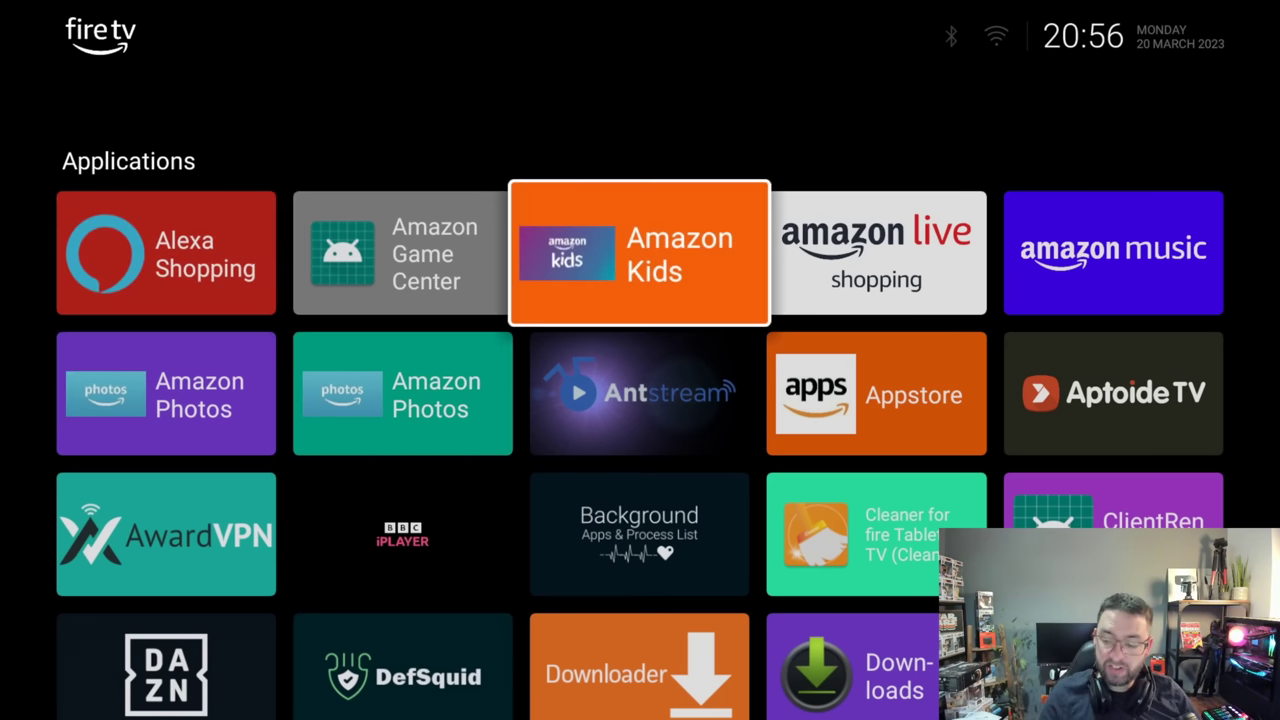
key(Menu)
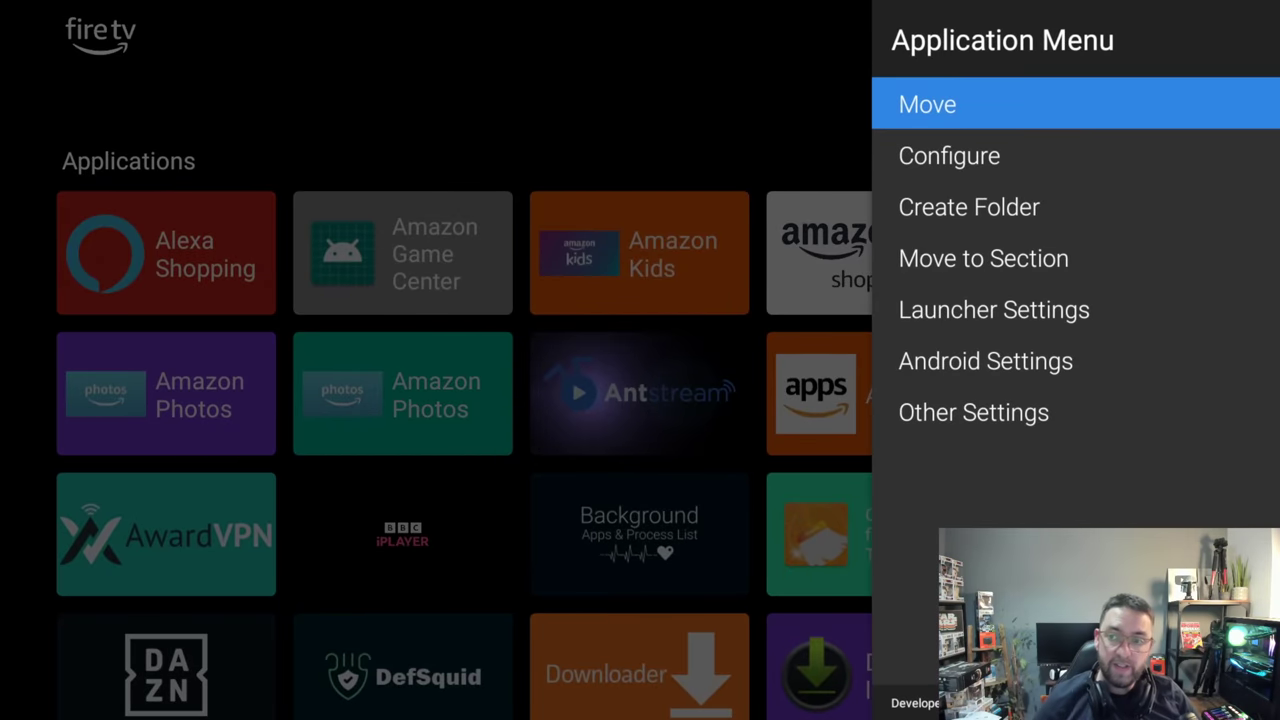
Step: Open the Manage Sections dialog in Wolf Launcher's Launcher Settings
key(Down)
key(Down)
key(Down)
key(Down)
key(Return)
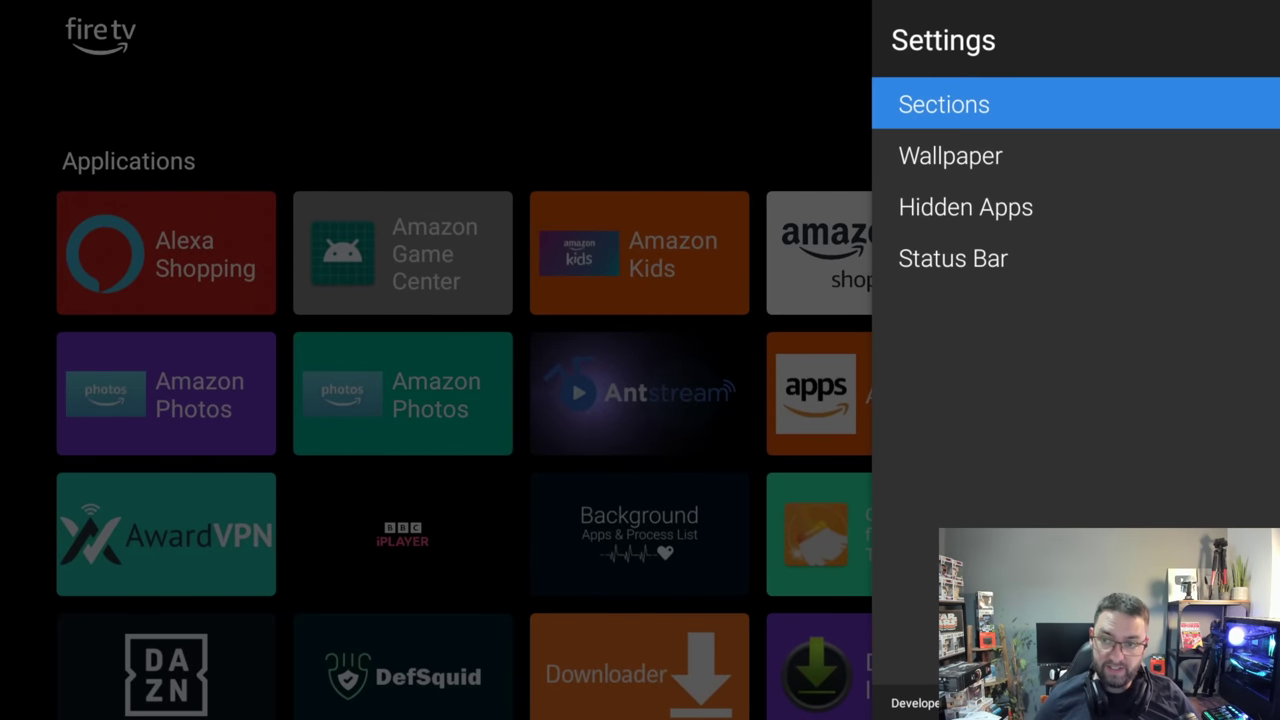
key(Down)
key(Up)
key(Return)
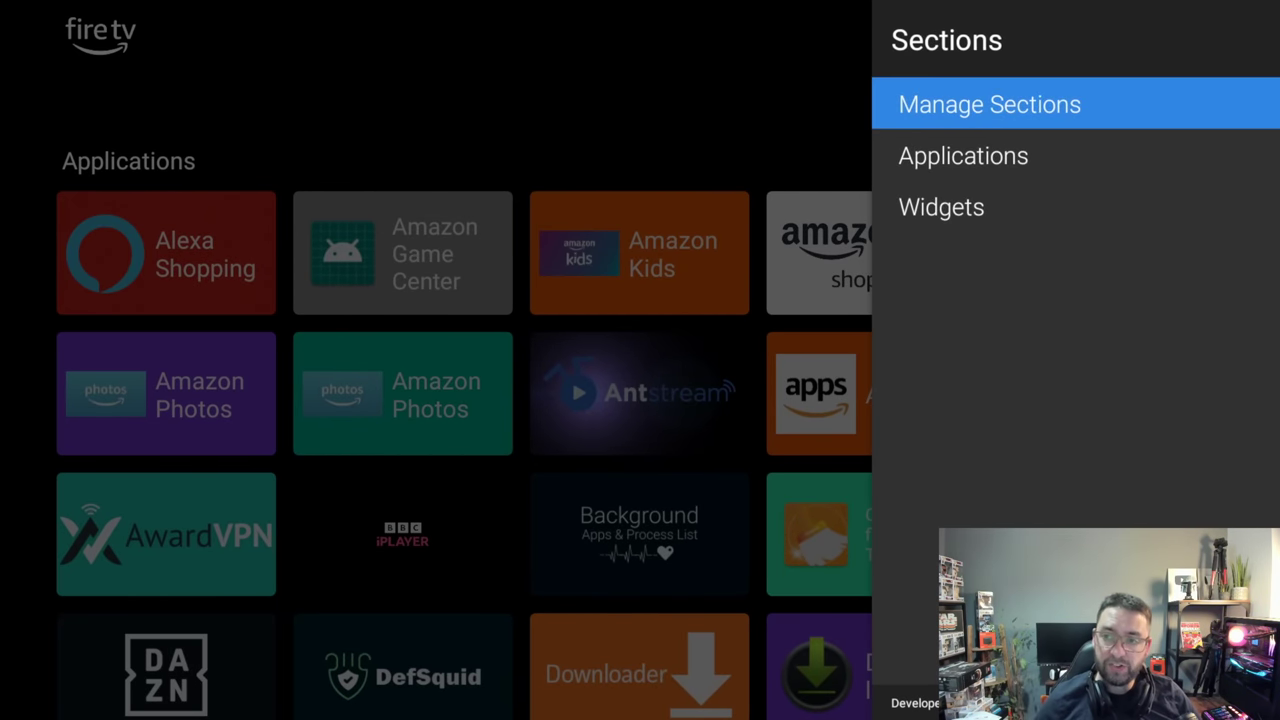
key(Return)
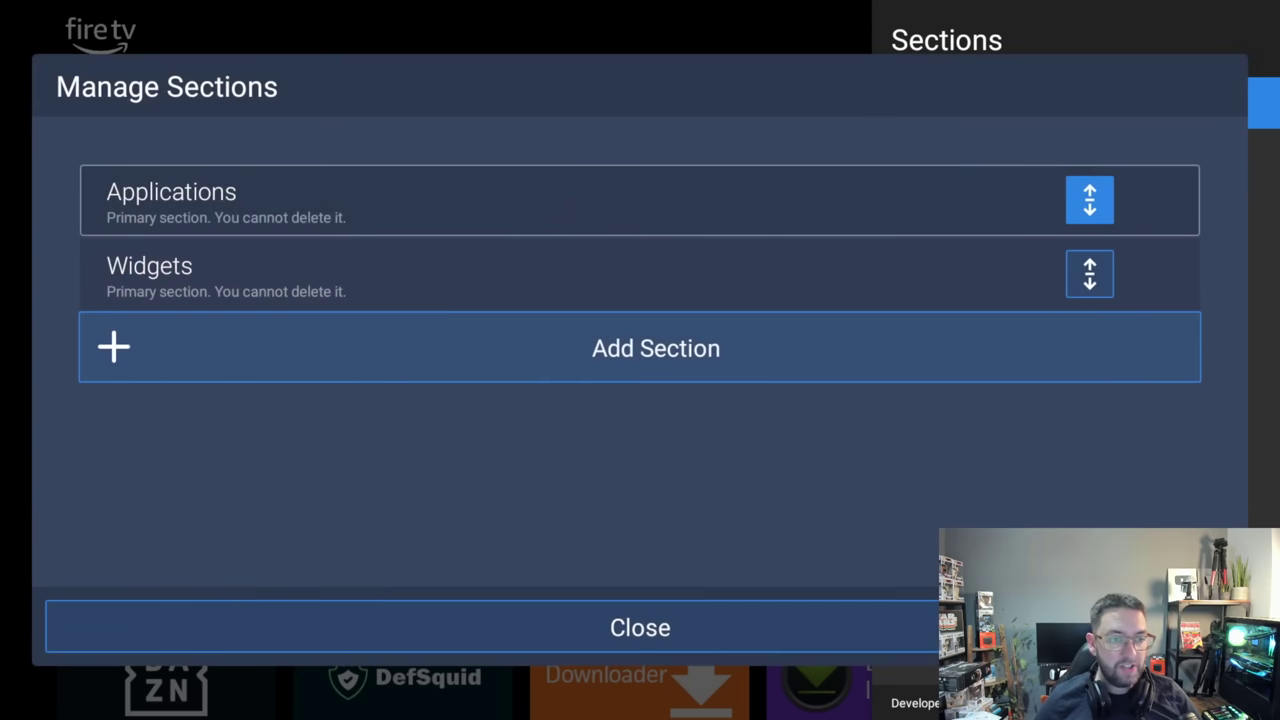
Step: Try moving the Applications section below Widgets and put it back in first place
key(Down)
key(Up)
key(Return)
key(Down)
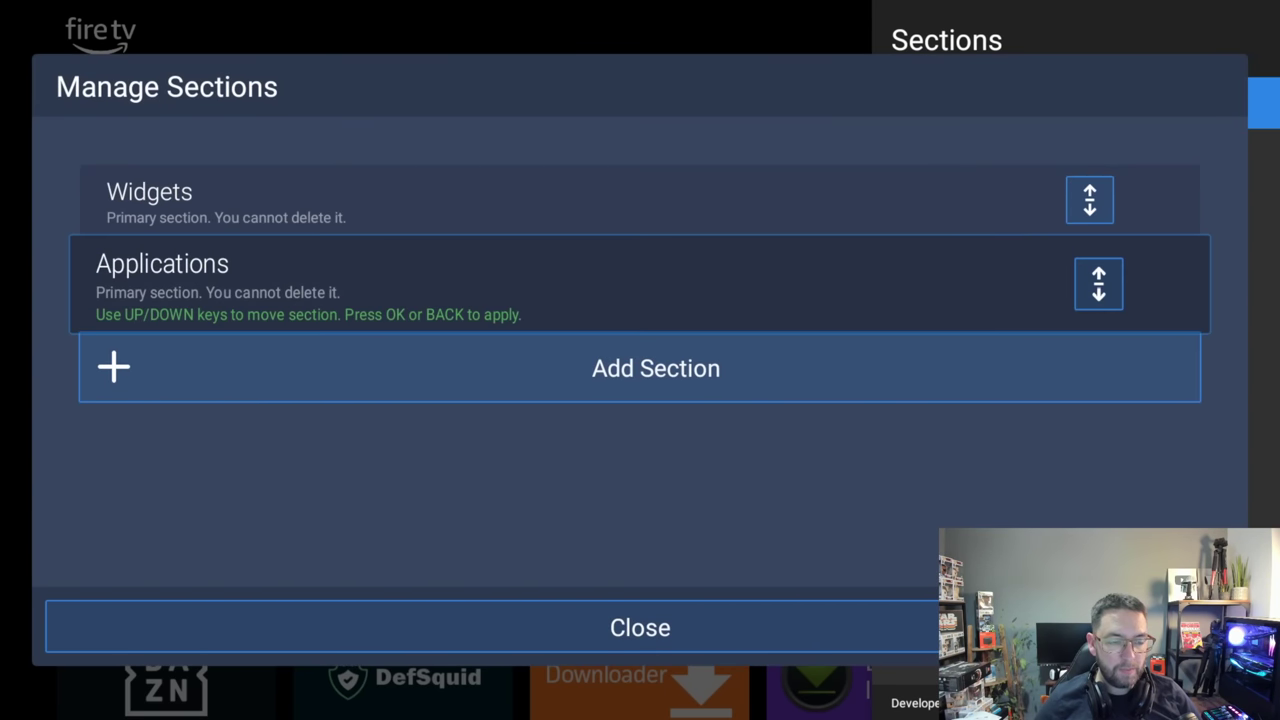
key(Up)
key(Return)
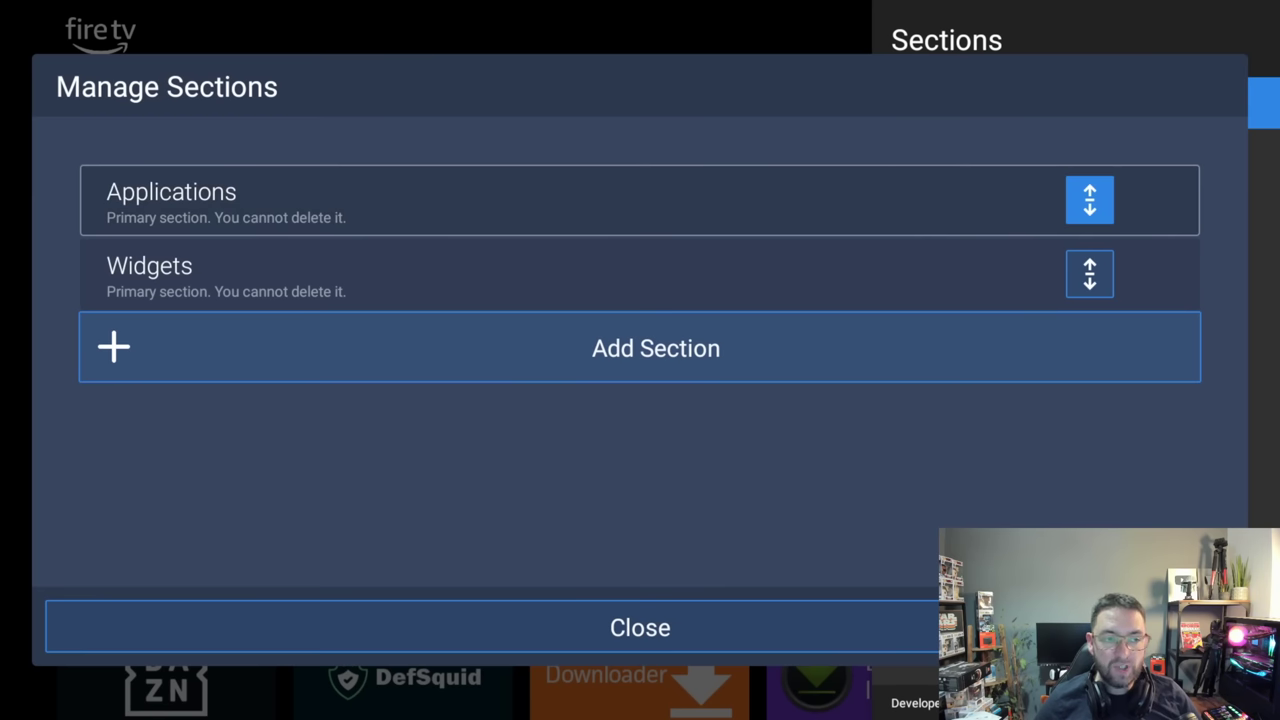
Step: Close Wolf Launcher's section settings and return to the Fire TV home screen
key(Escape)
key(Escape)
key(Escape)
key(Home)
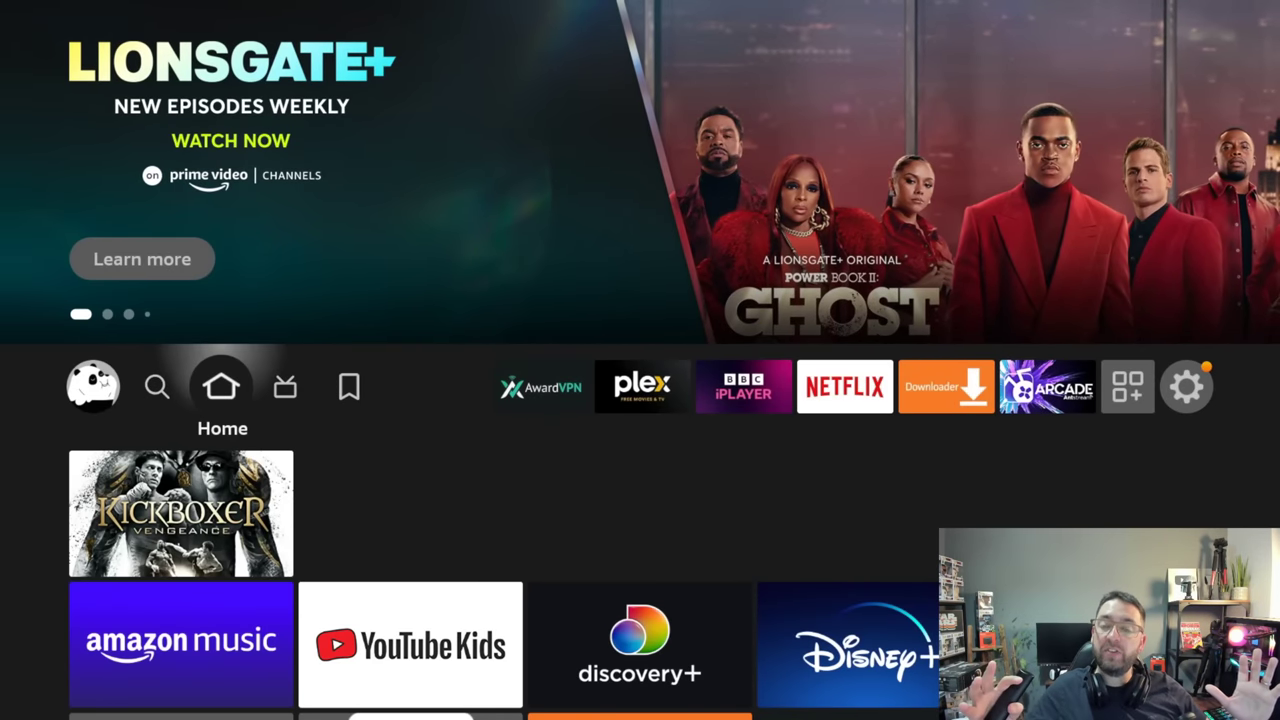
Step: Open the full Your Apps & Channels list from the Fire TV home screen
key(Right)
key(Right)
key(Right)
key(Right)
key(Right)
key(Right)
key(Right)
key(Right)
key(Right)
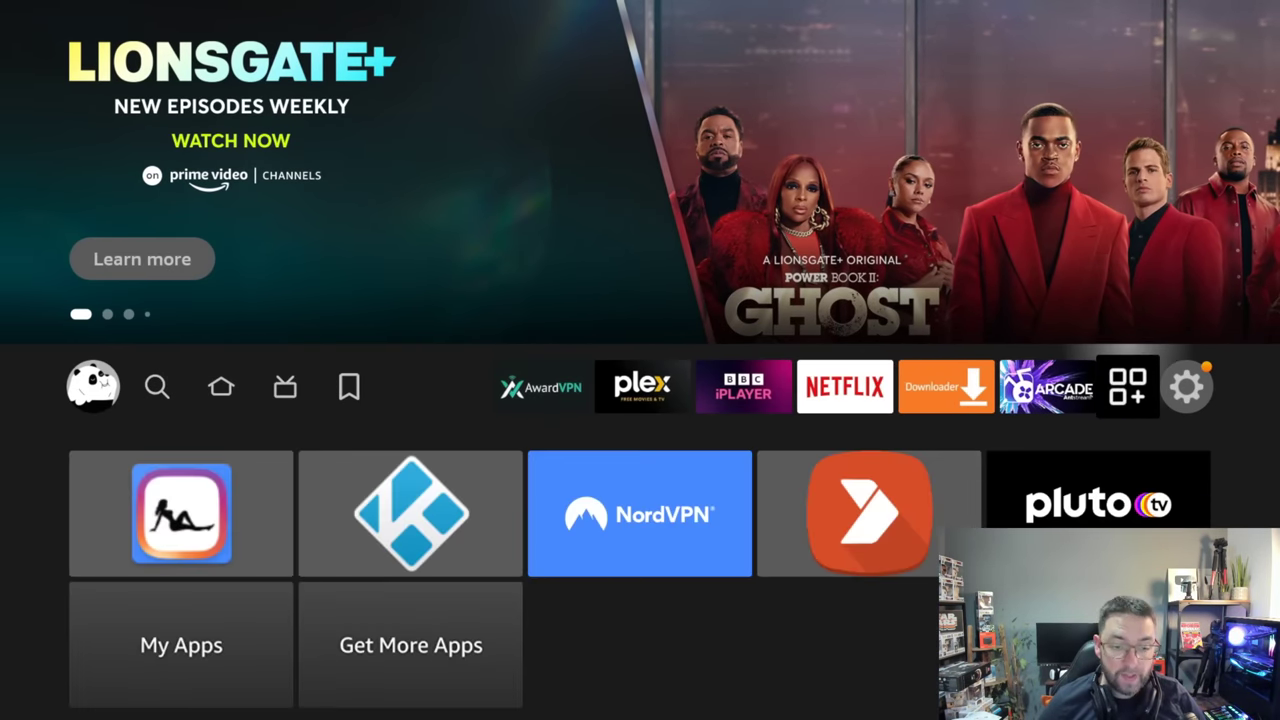
key(Return)
Step: Find Launcher Manager in the last row of the apps list and launch it
key(Down)
key(Down)
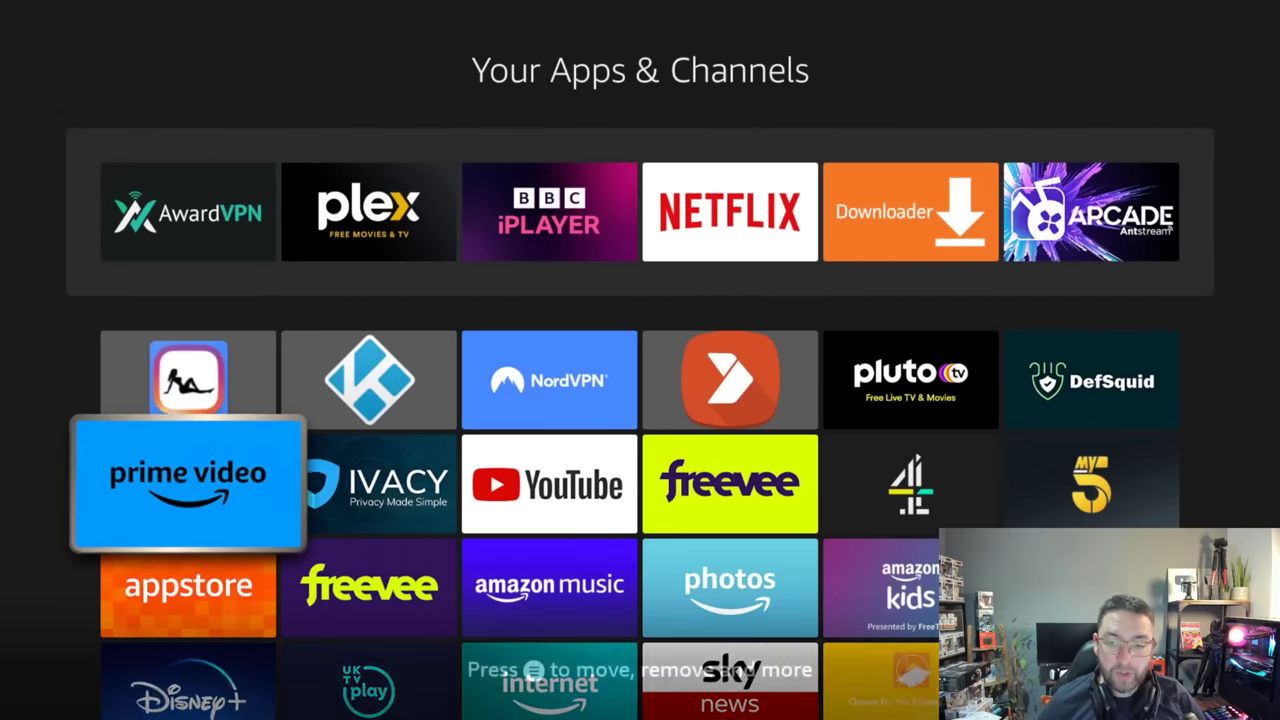
key(Down)
key(Down)
key(Down)
key(Right)
key(Right)
key(Right)
key(Right)
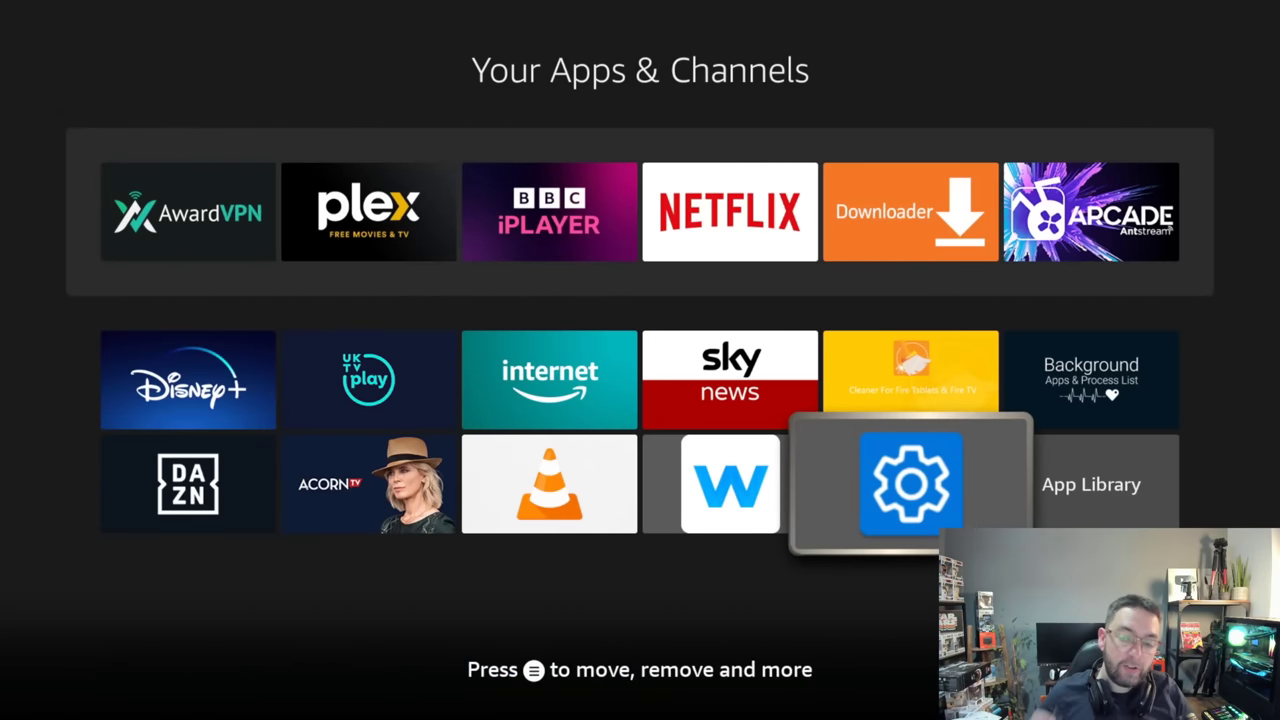
key(Return)
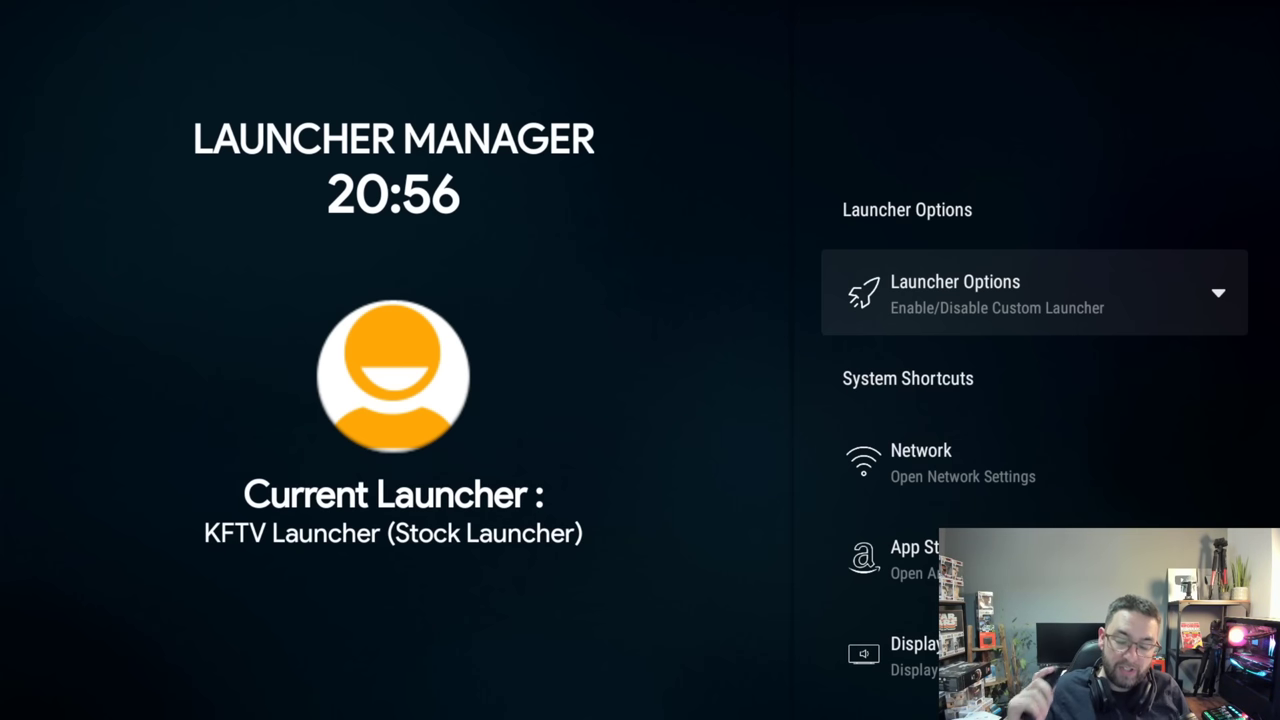
Step: Expand Launcher Options in Launcher Manager, review the old and new methods, and open Custom Launcher Options
key(Return)
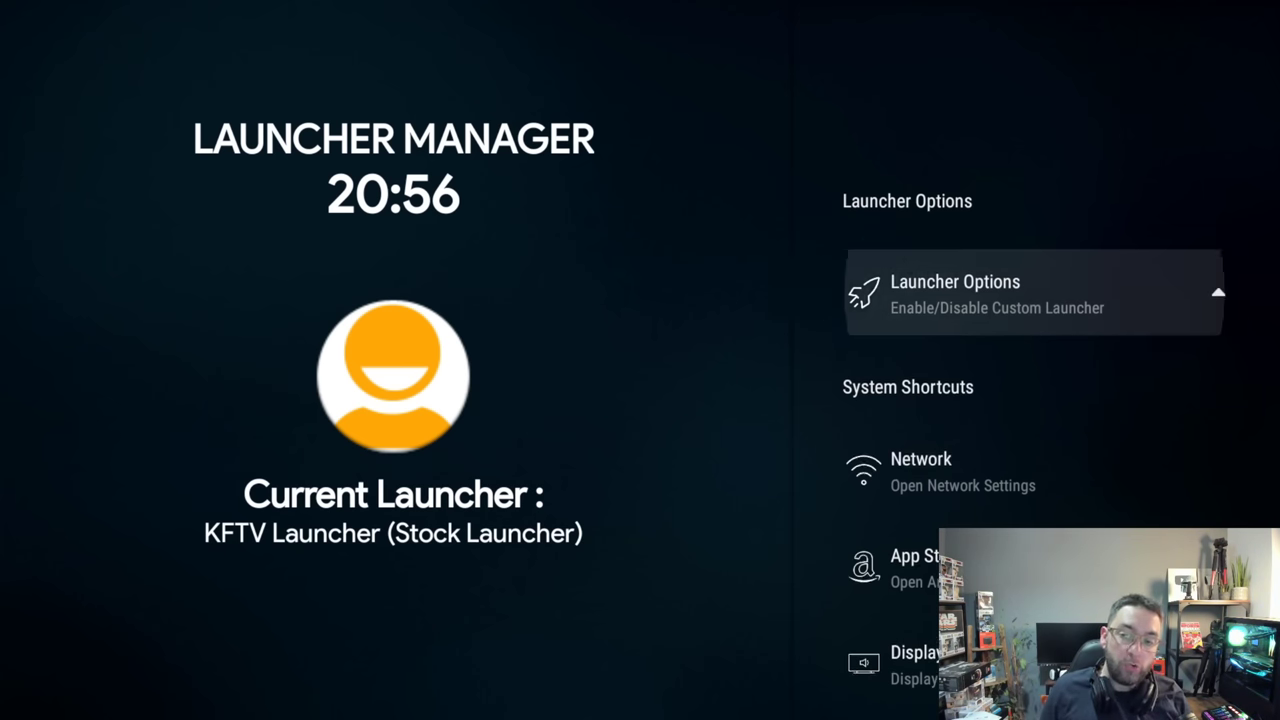
key(Down)
key(Down)
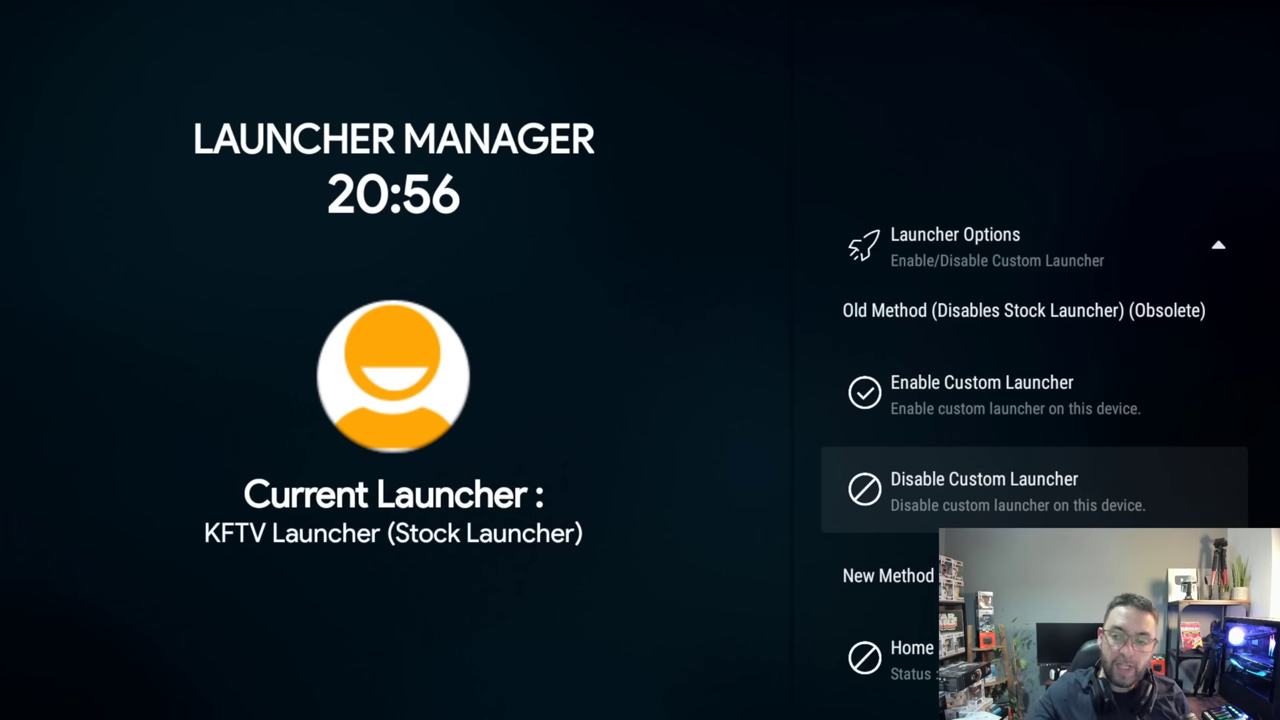
key(Up)
key(Down)
key(Down)
key(Down)
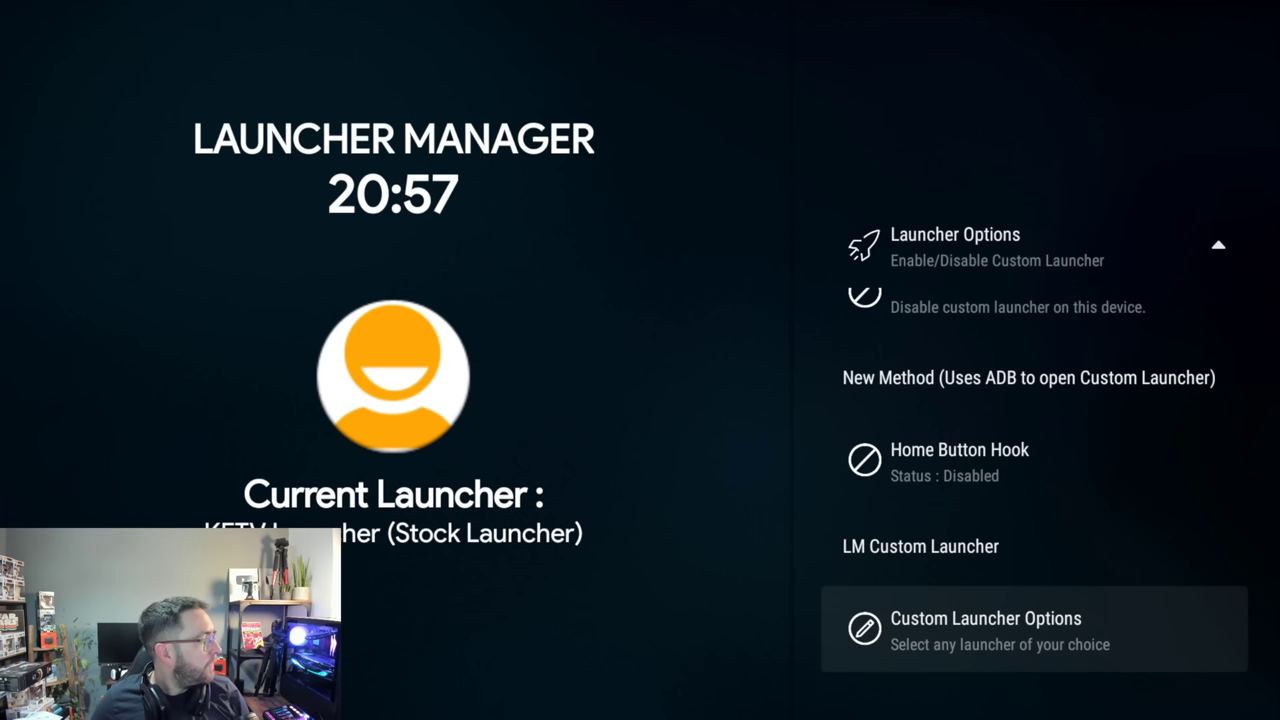
key(Up)
key(Down)
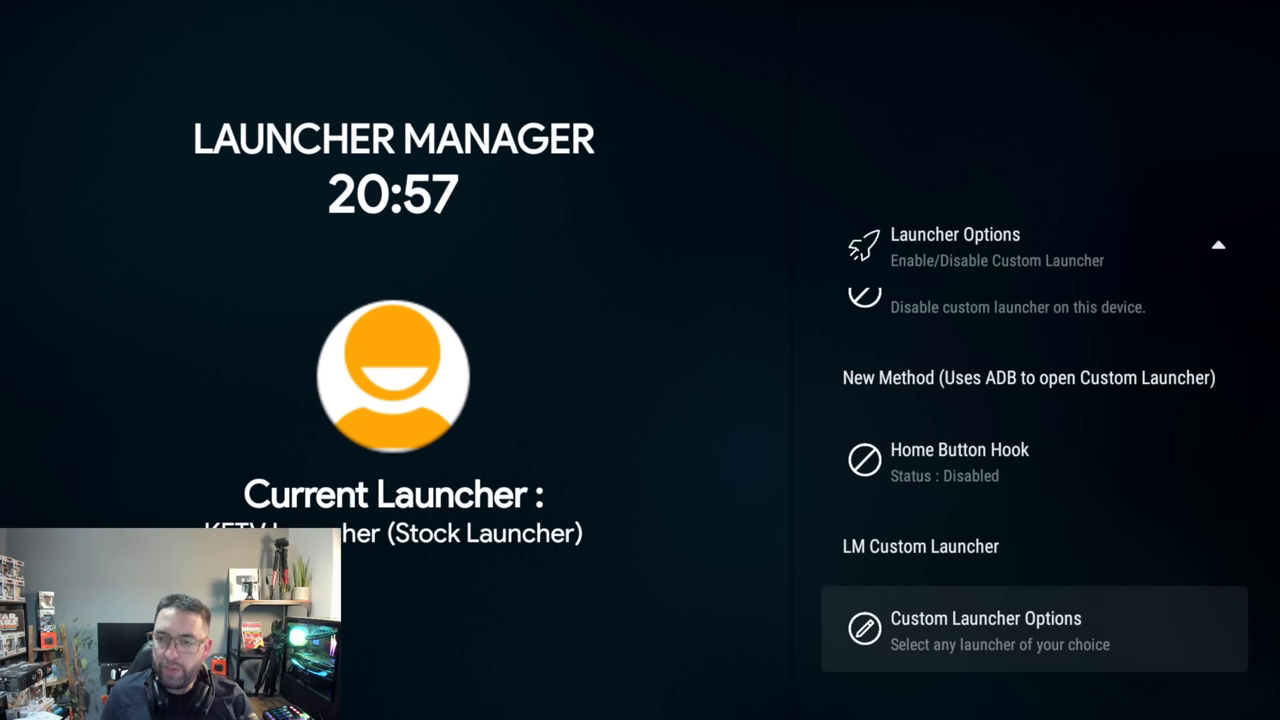
key(Up)
key(Up)
key(Up)
key(Up)
key(Up)
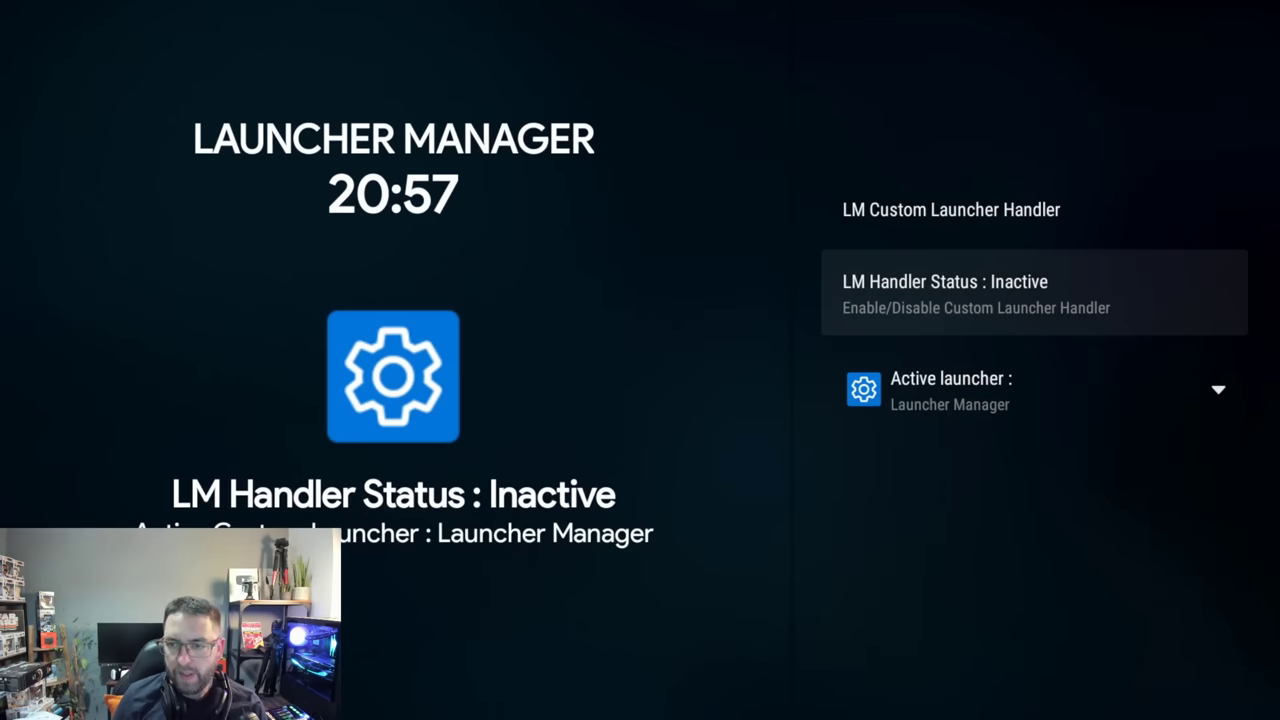
Step: Choose Wolf Launcher as the active launcher in the LM Custom Launcher Handler's app list
key(Down)
key(Return)
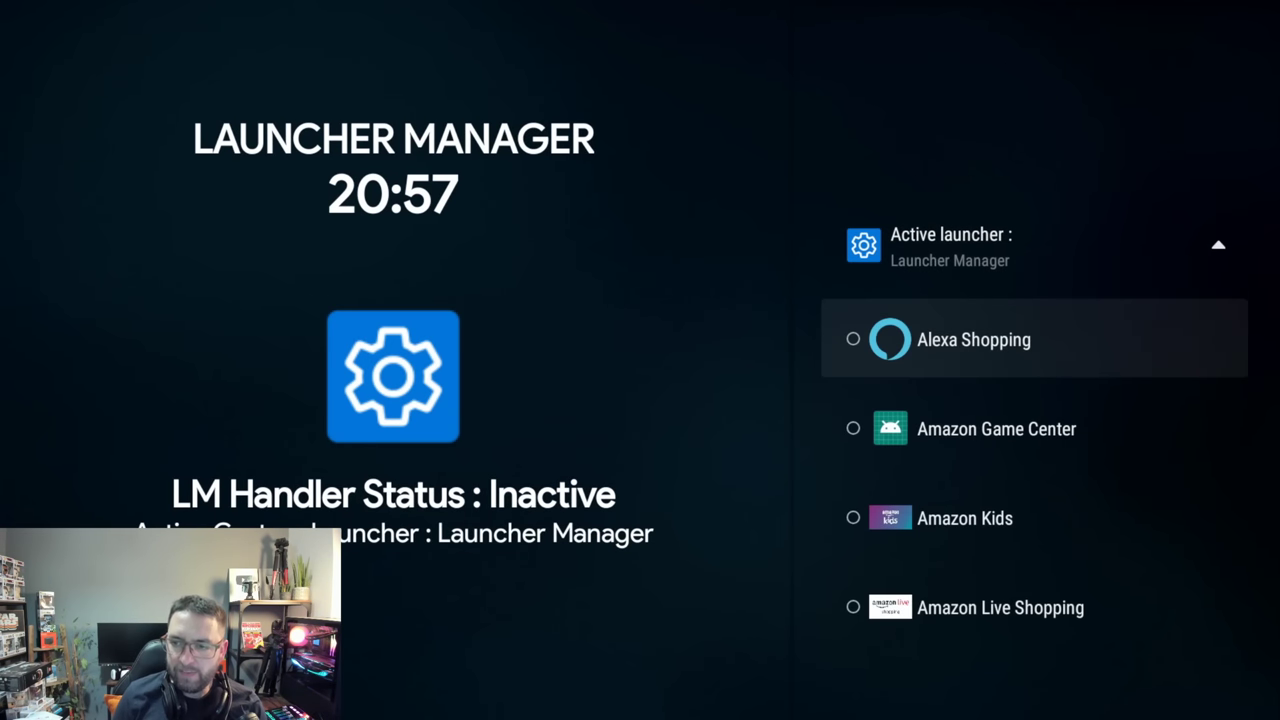
key(Down)
key(Down)
key(Down)
key(Down)
key(Down)
key(Down)
key(Down)
key(Down)
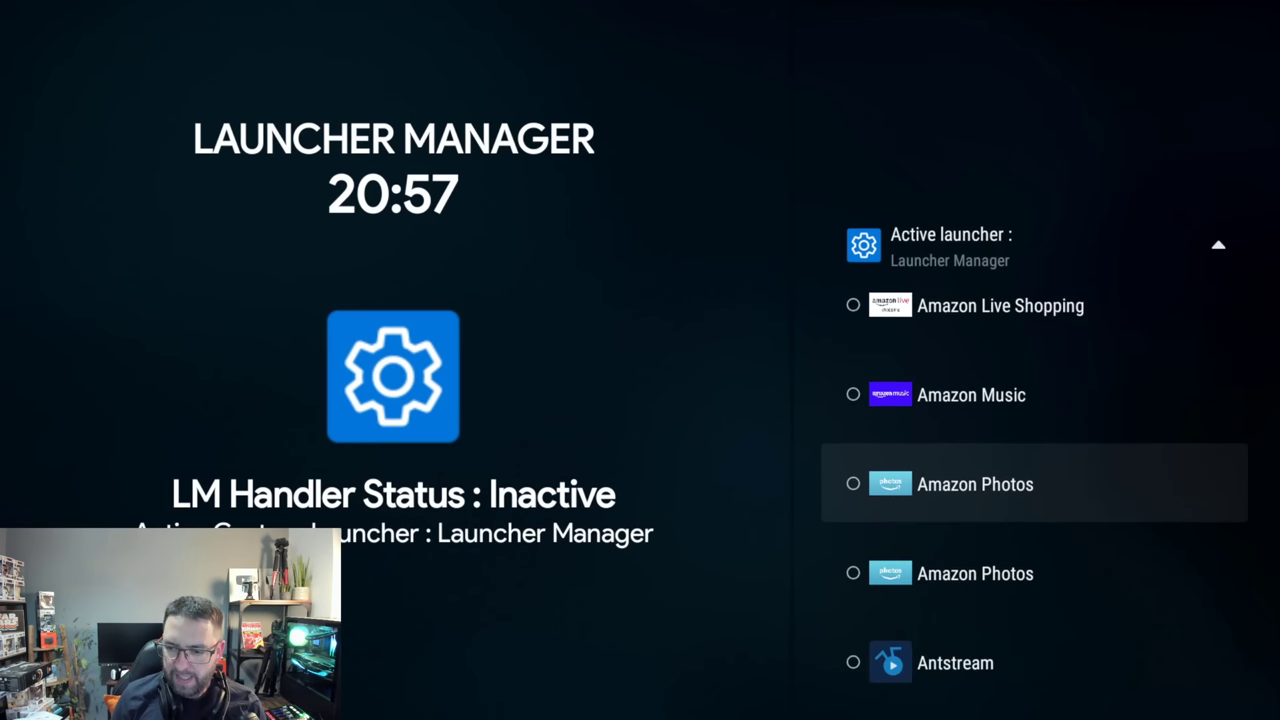
key(Down)
key(Down)
key(Down)
key(Down)
key(Down)
key(Down)
key(Down)
key(Down)
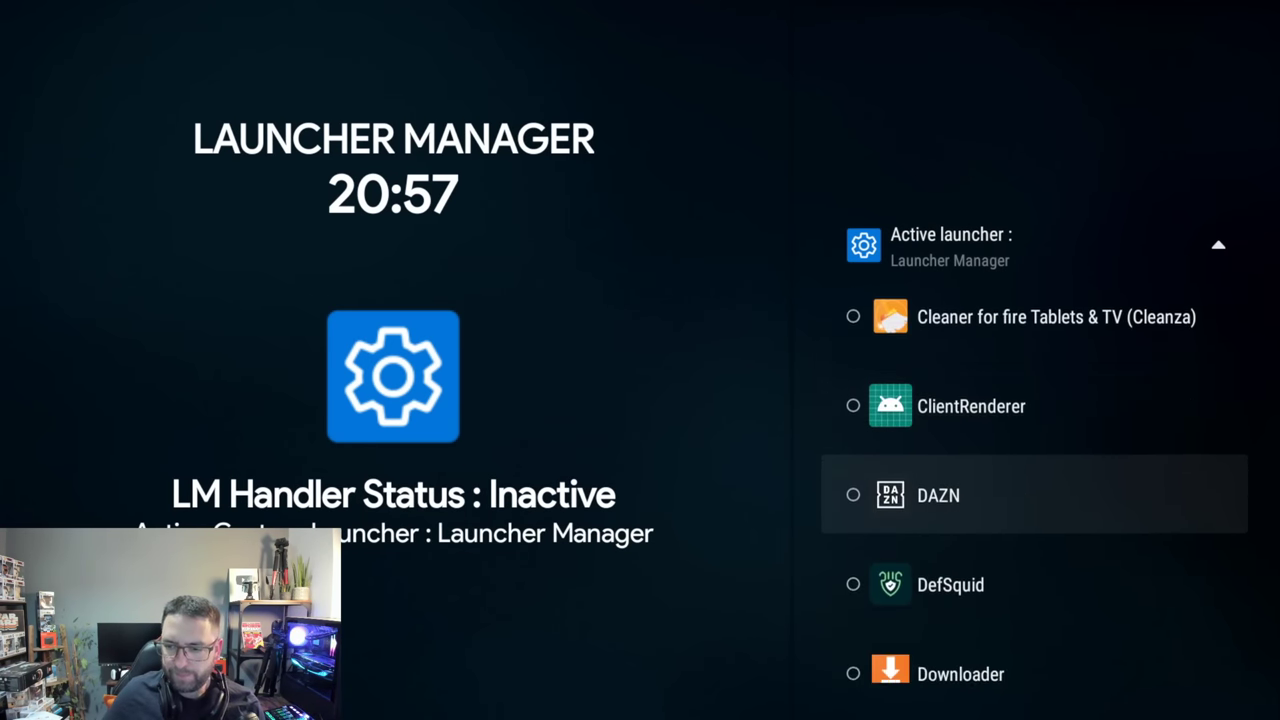
key(Down)
key(Down)
key(Down)
key(Down)
key(Down)
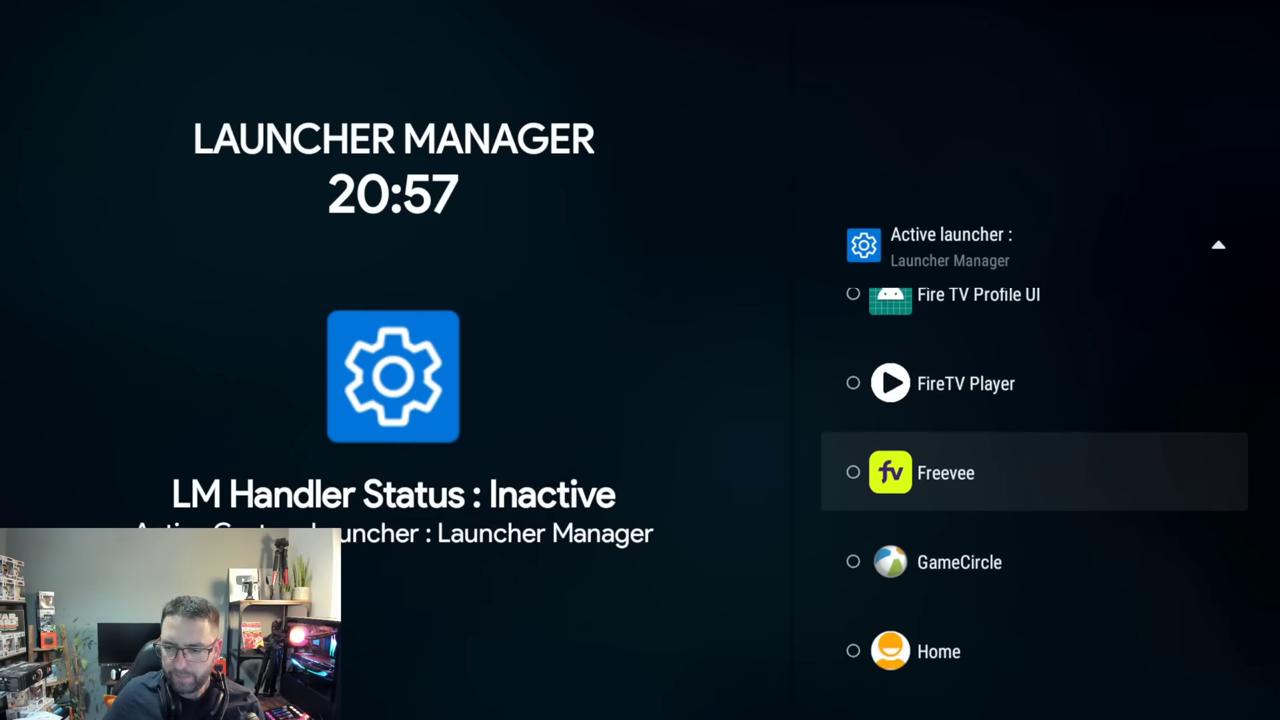
key(Down)
key(Down)
key(Down)
key(Down)
key(Down)
key(Down)
key(Down)
key(Down)
key(Down)
key(Down)
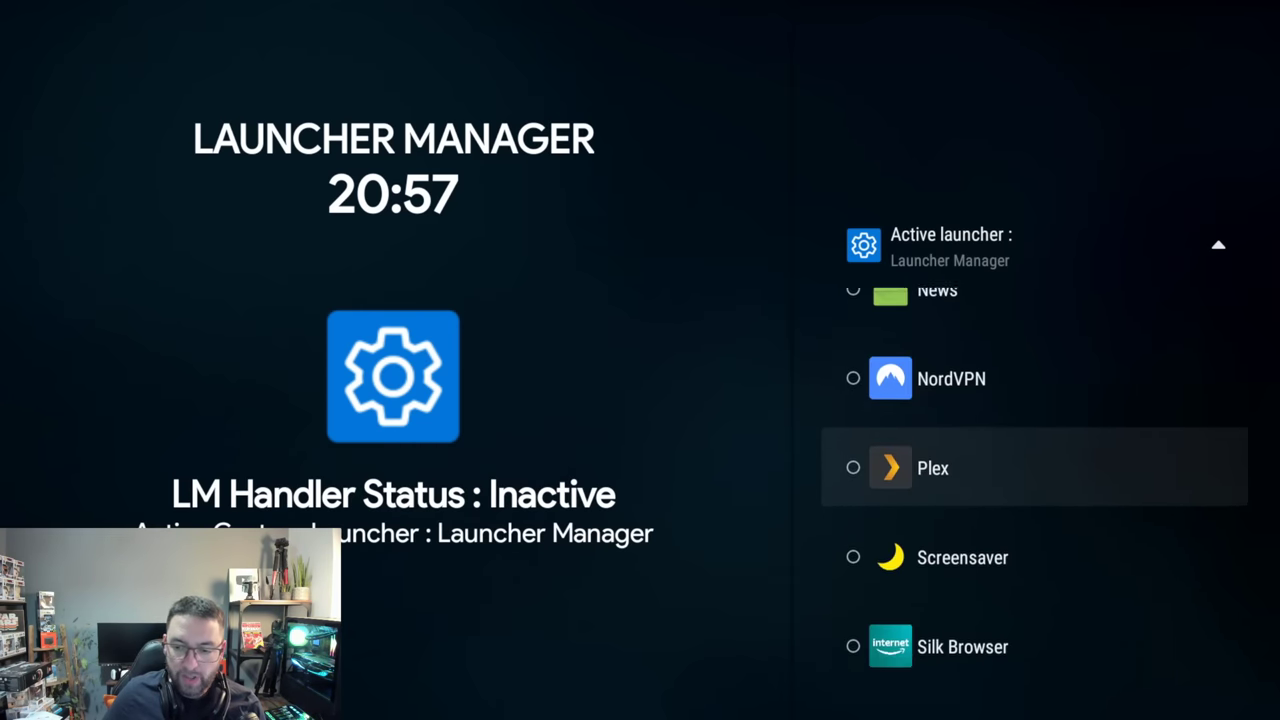
key(Down)
key(Down)
key(Down)
key(Down)
key(Down)
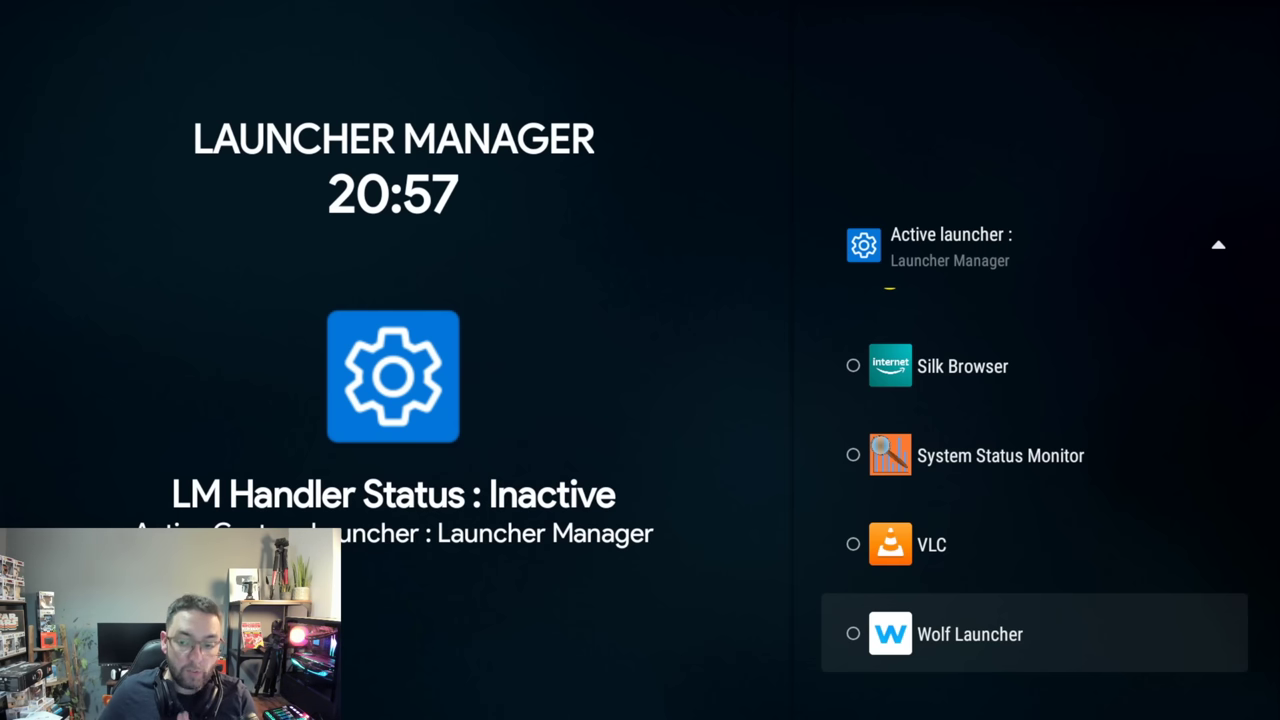
key(Return)
Step: Activate the LM Custom Launcher Handler and return to Launcher Manager's main screen
key(Up)
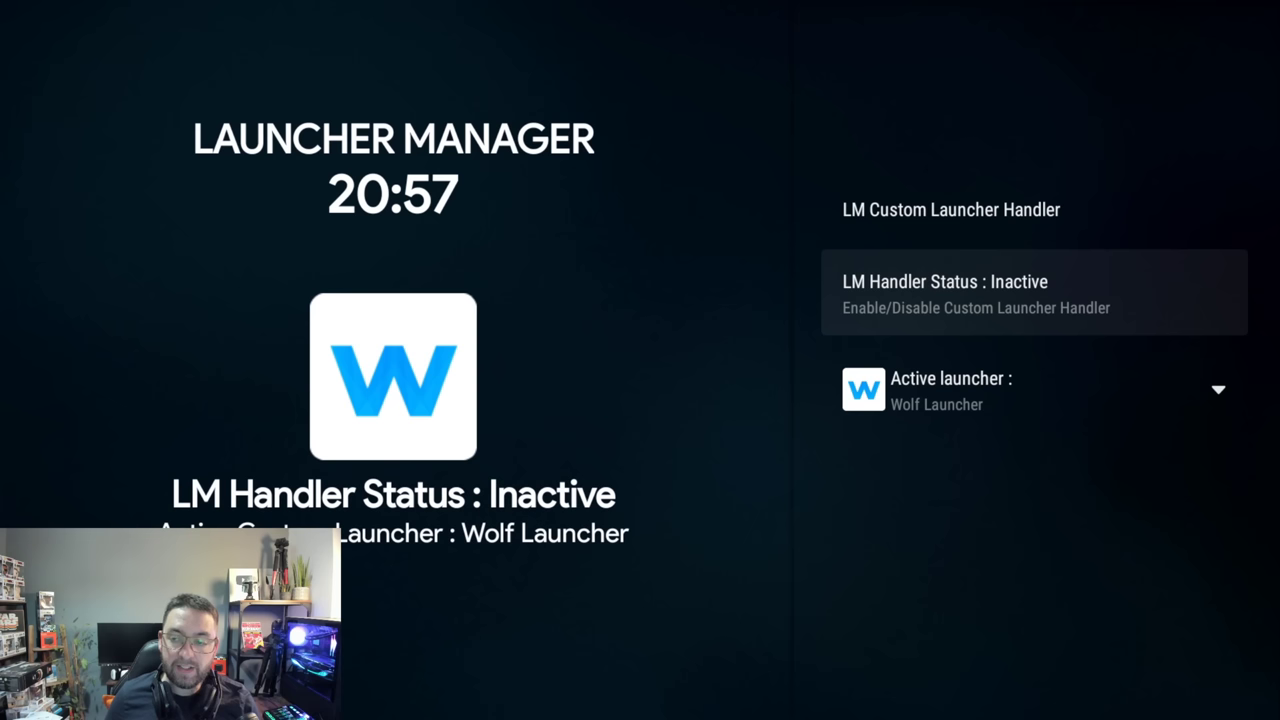
key(Return)
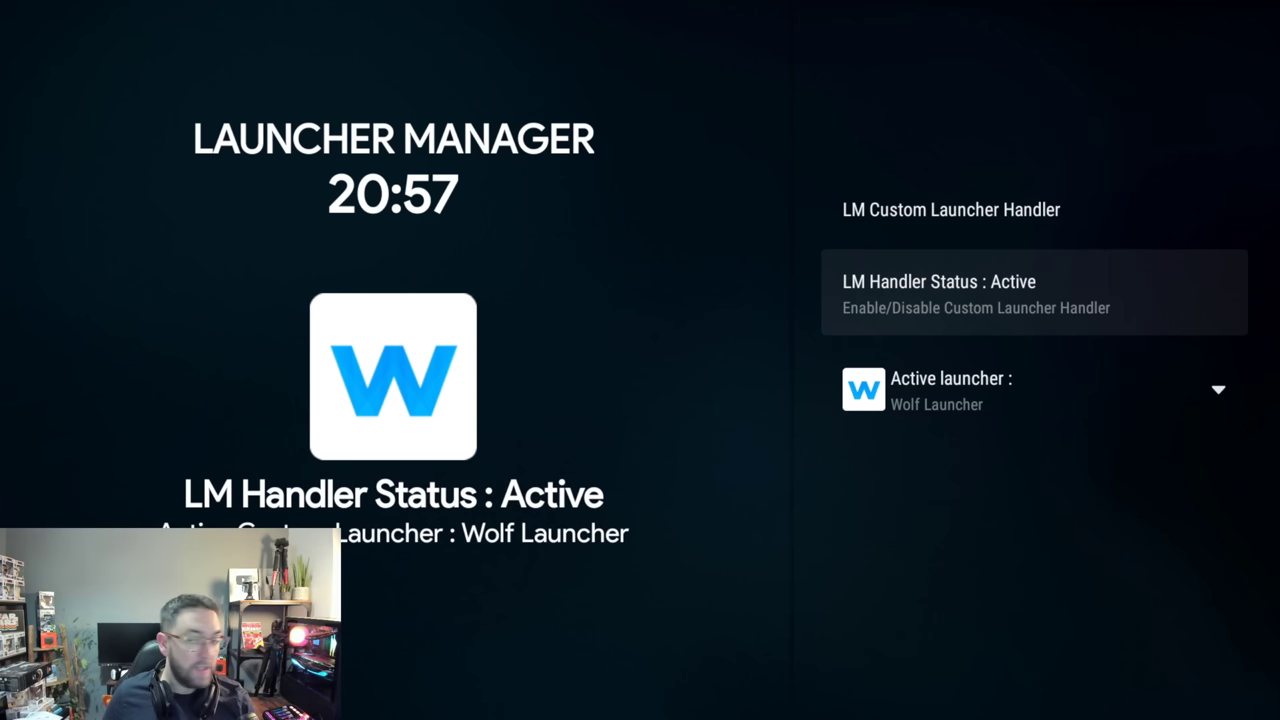
key(Escape)
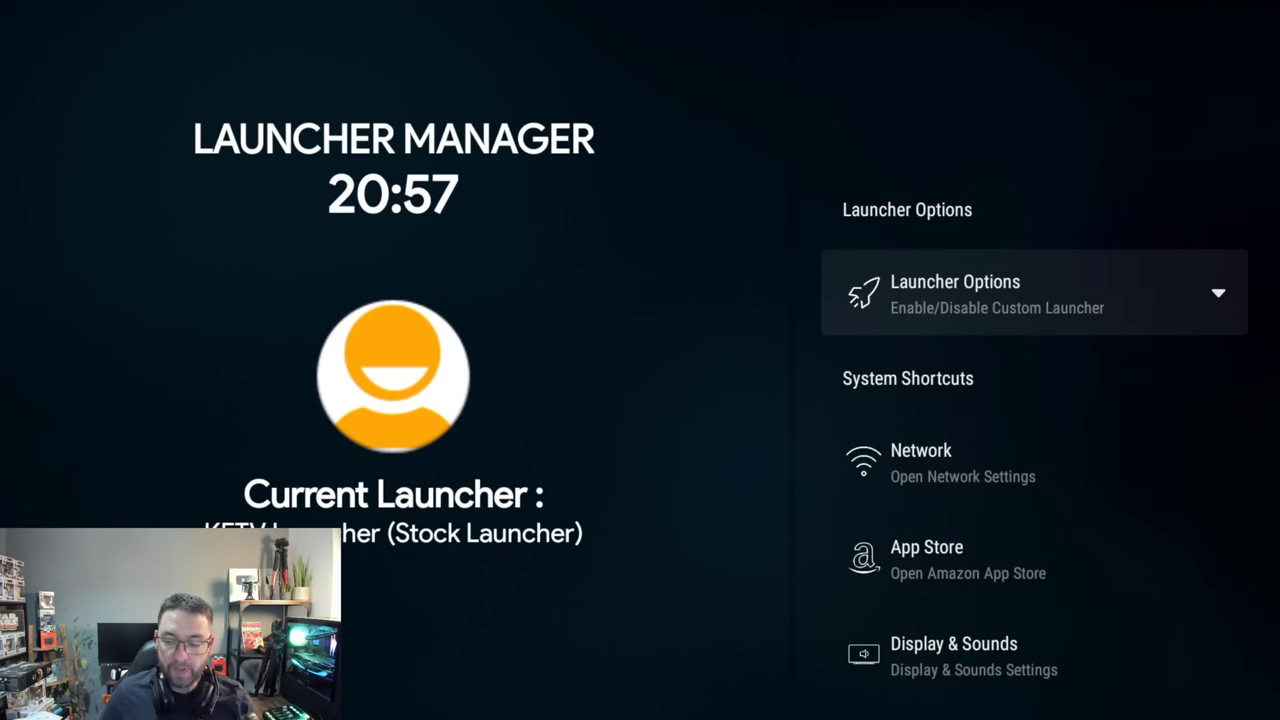
Step: Expand Launcher Options and open the Home Button Hook settings under the new ADB method
key(Return)
key(Down)
key(Down)
key(Down)
key(Down)
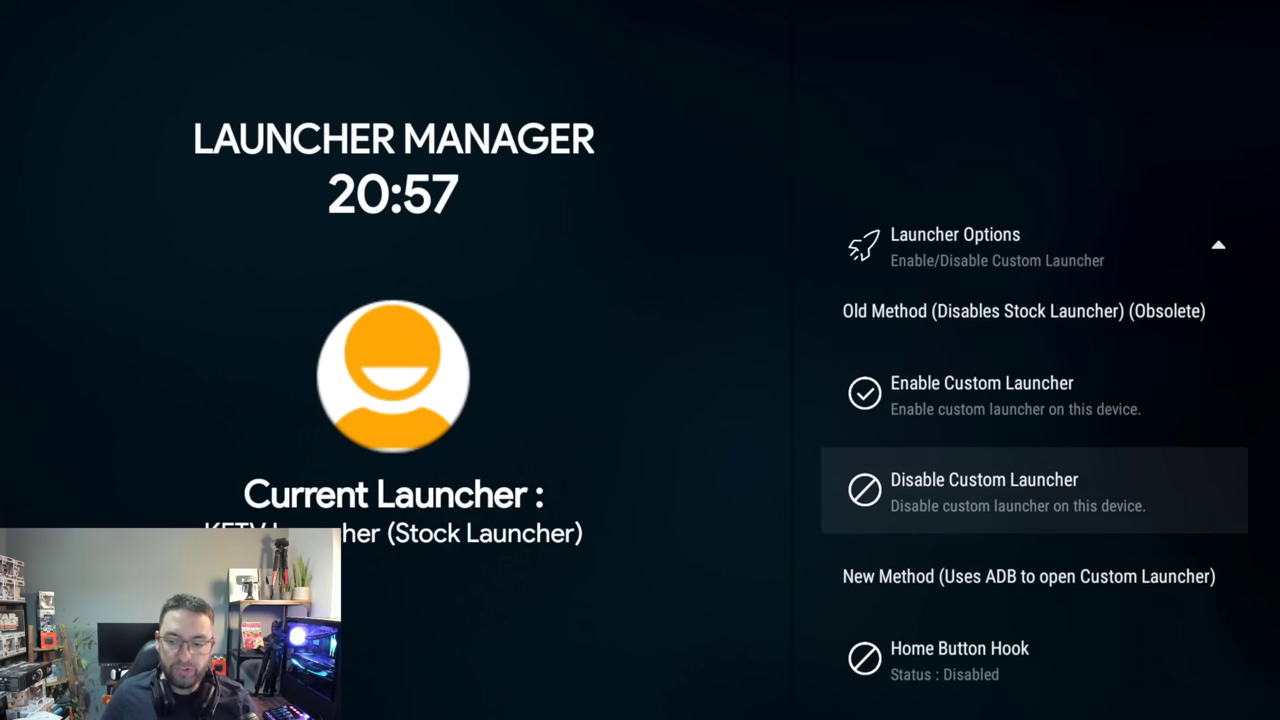
key(Up)
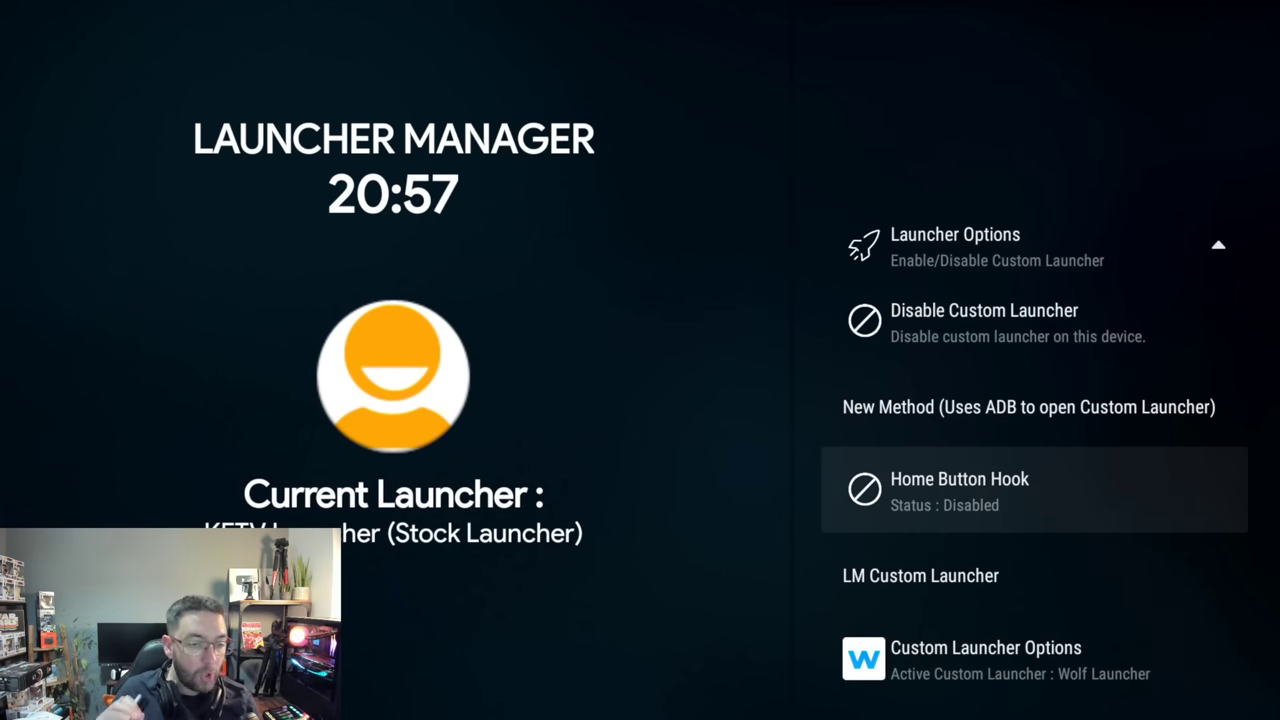
key(Return)
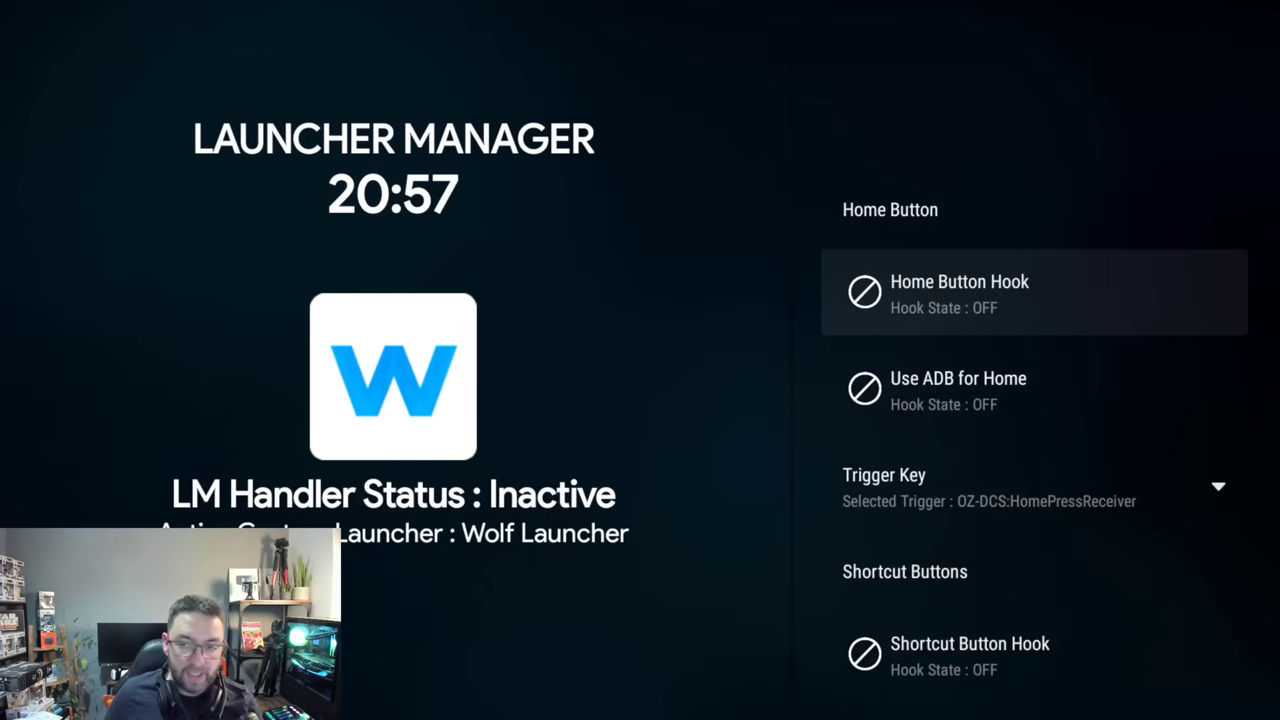
Step: Turn on Use ADB for Home in the Home Button settings, reopening them if they close
key(Down)
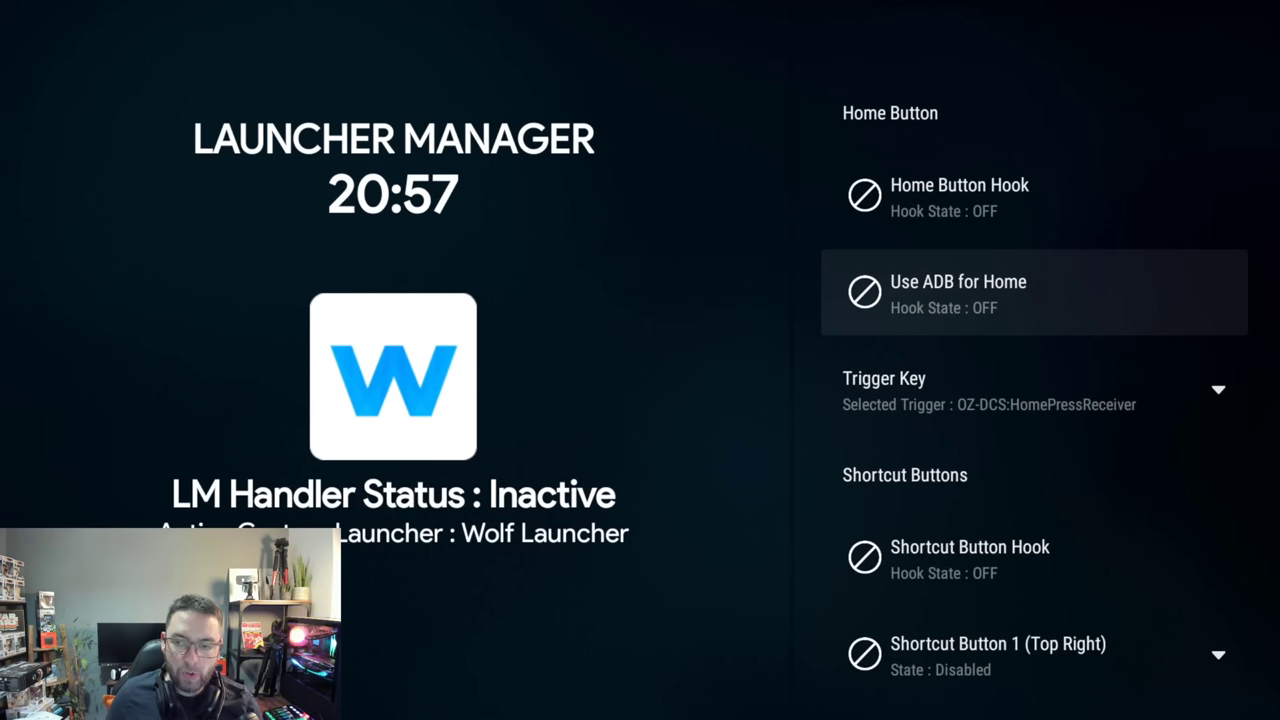
key(Return)
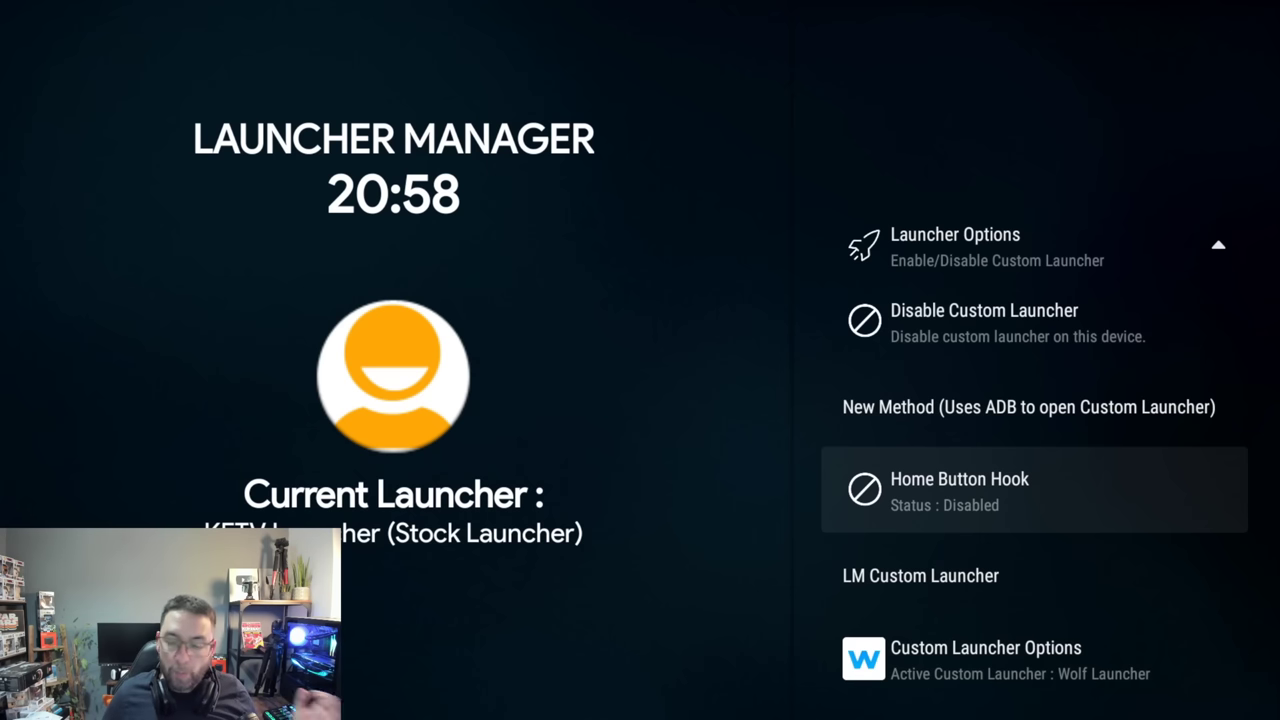
key(Return)
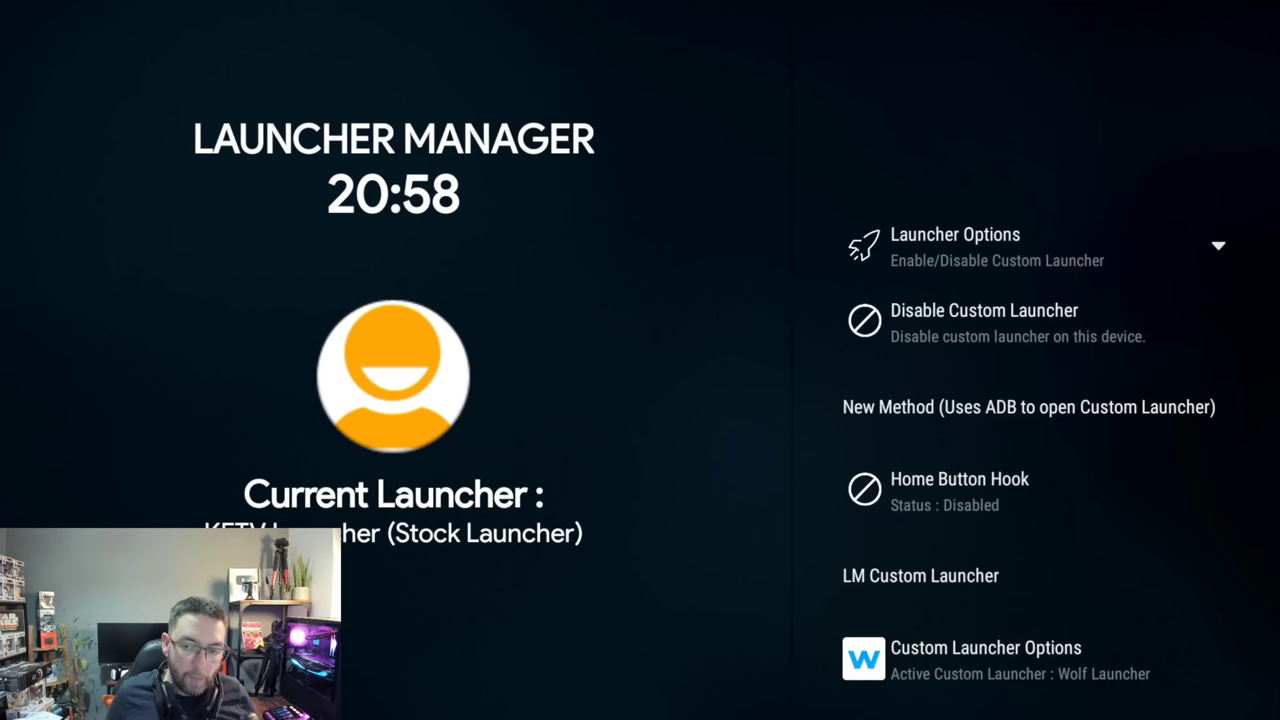
key(Down)
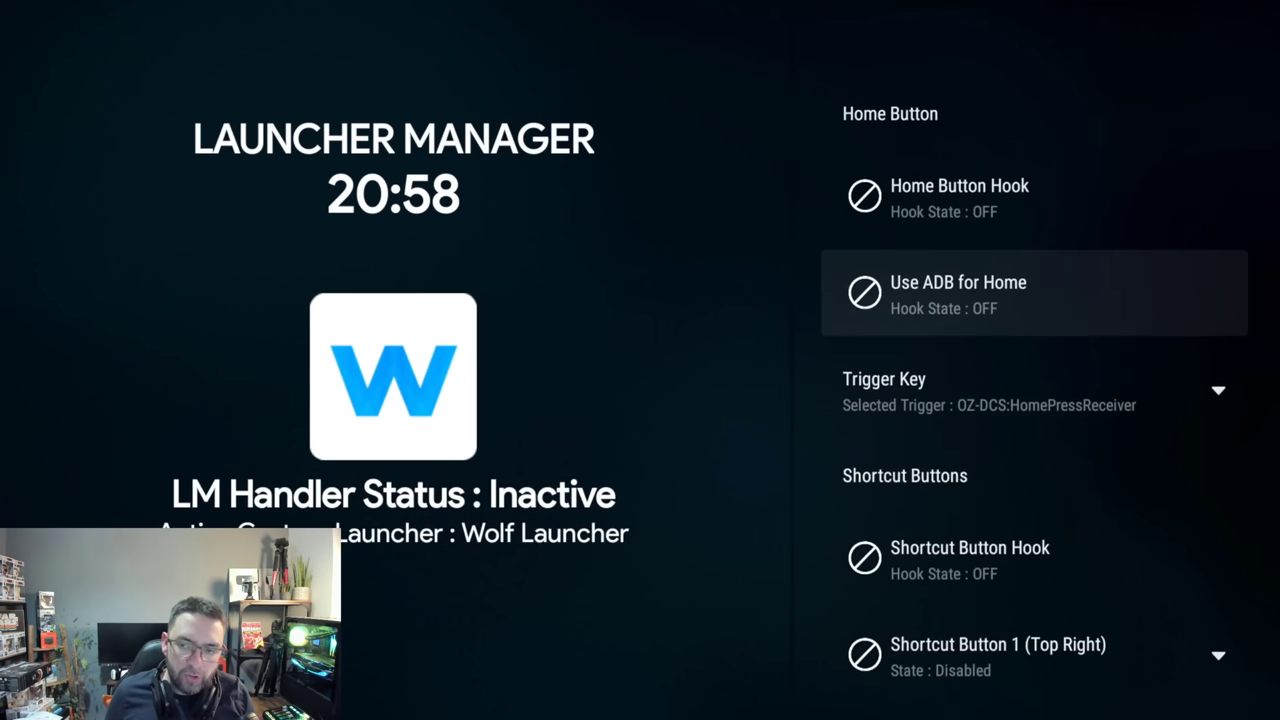
key(Return)
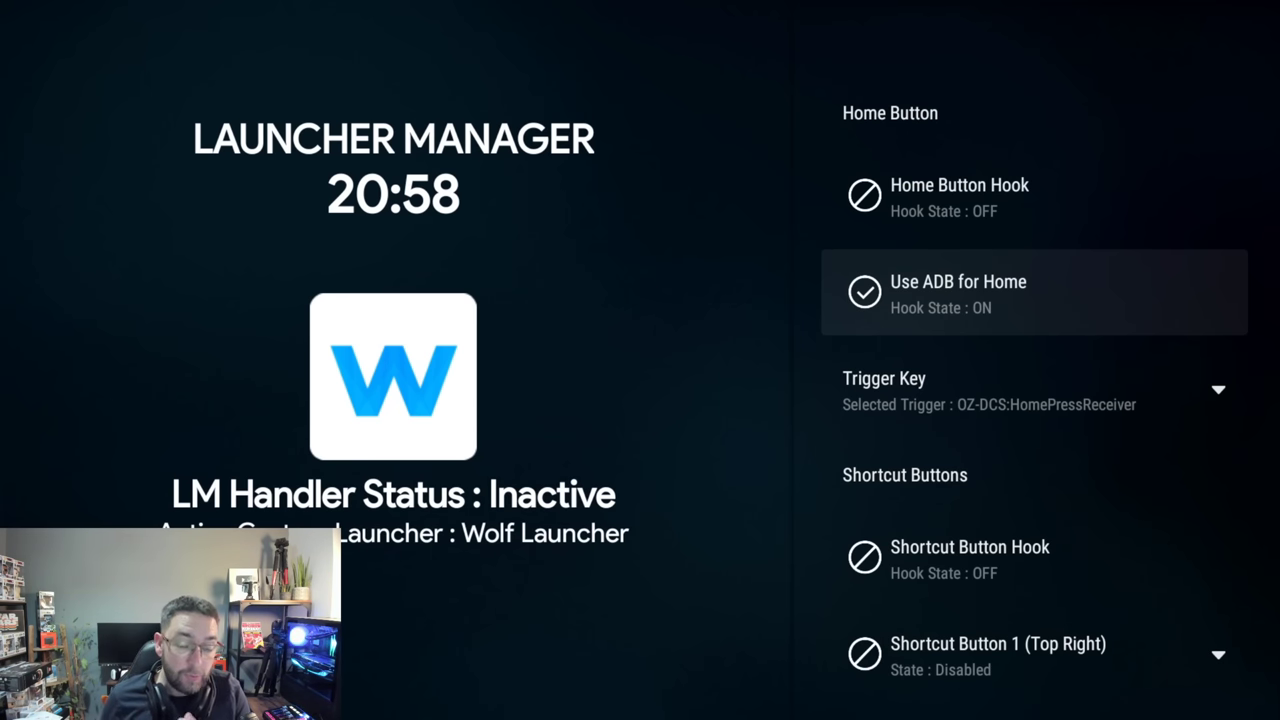
Step: Turn on Home Button Hook, keep the existing trigger key, and return to Launcher Manager's main screen
key(Up)
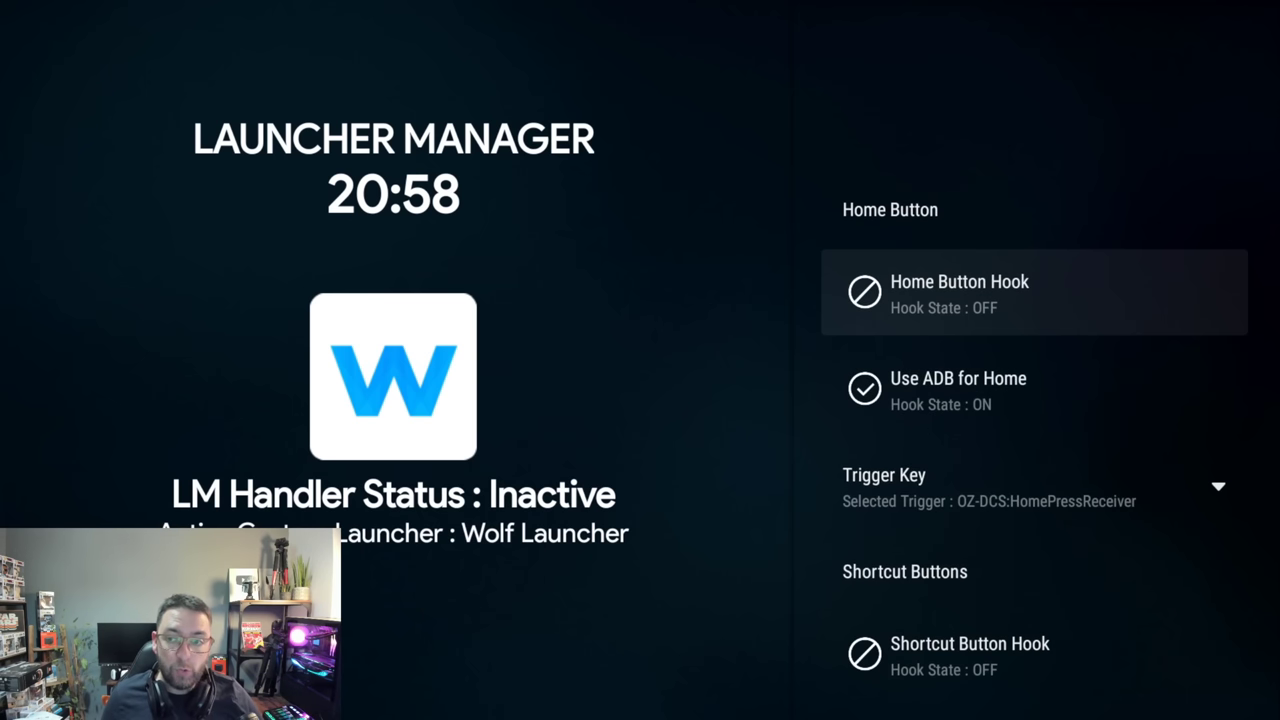
key(Return)
key(Down)
key(Down)
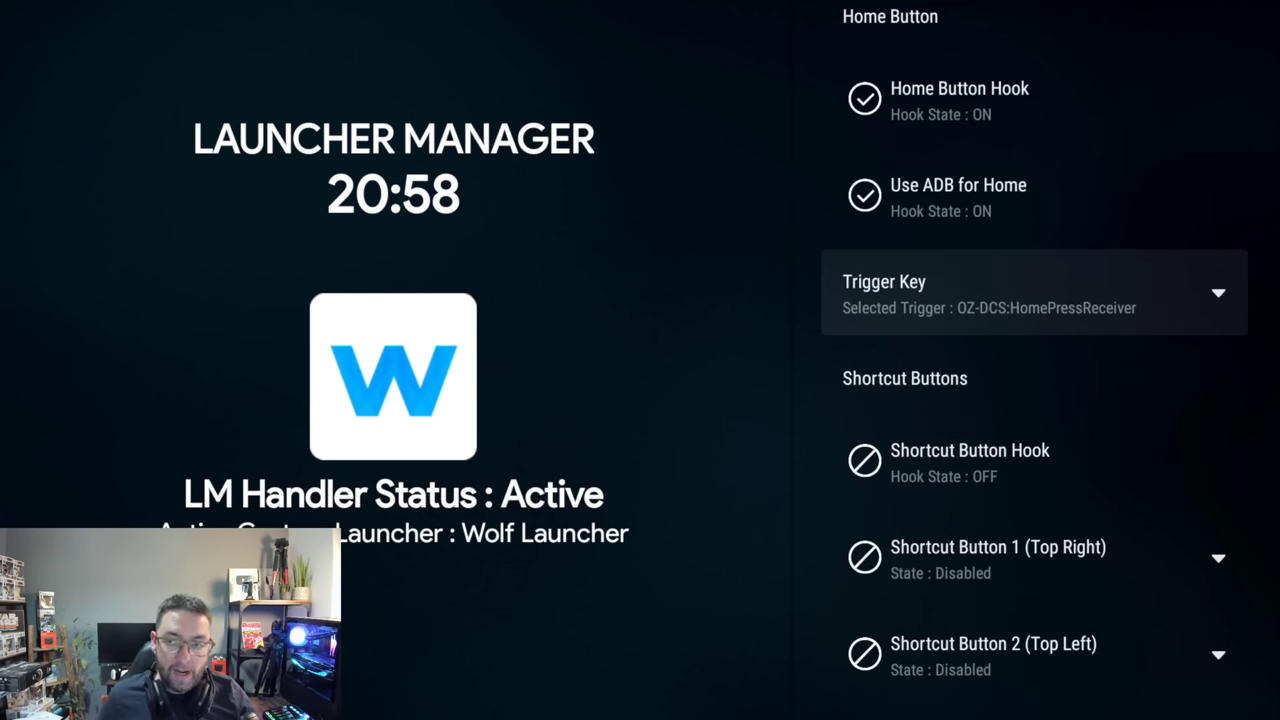
key(Up)
key(Down)
key(Up)
key(Return)
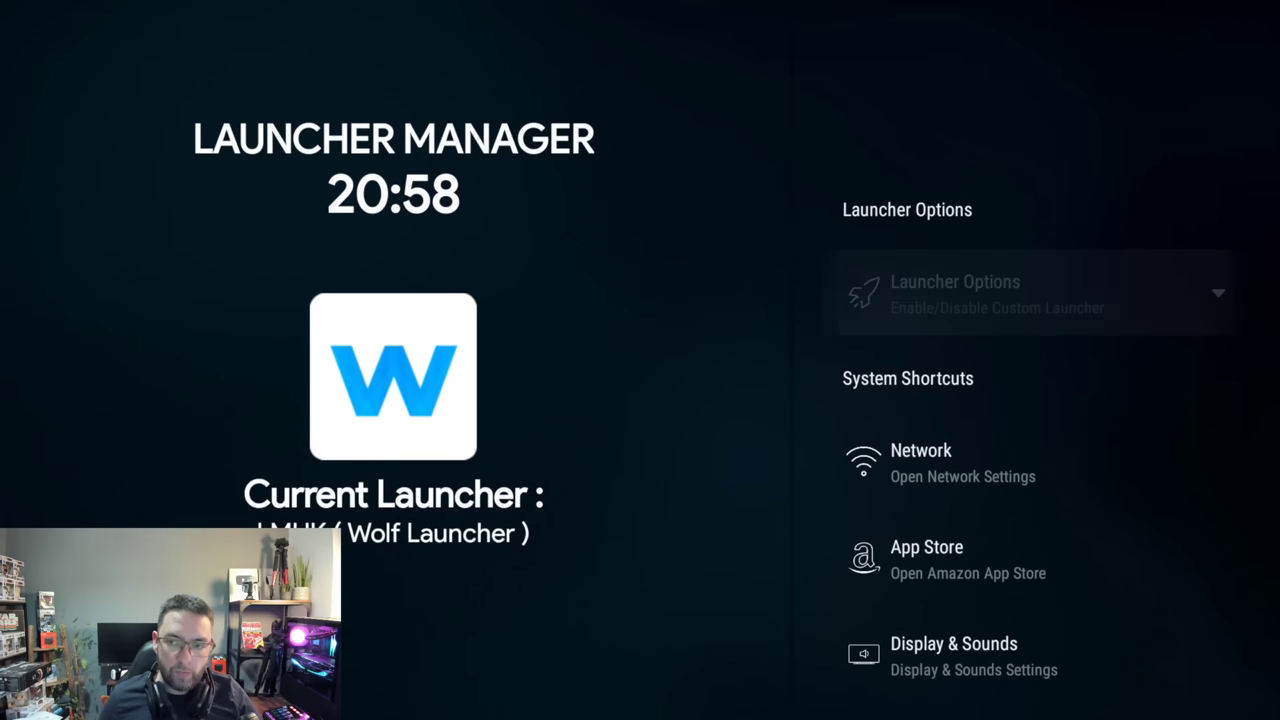
Step: Check the LM handler status and active launcher in Custom Launcher Options, and return to Launcher Manager's main screen
key(Down)
key(Down)
key(Down)
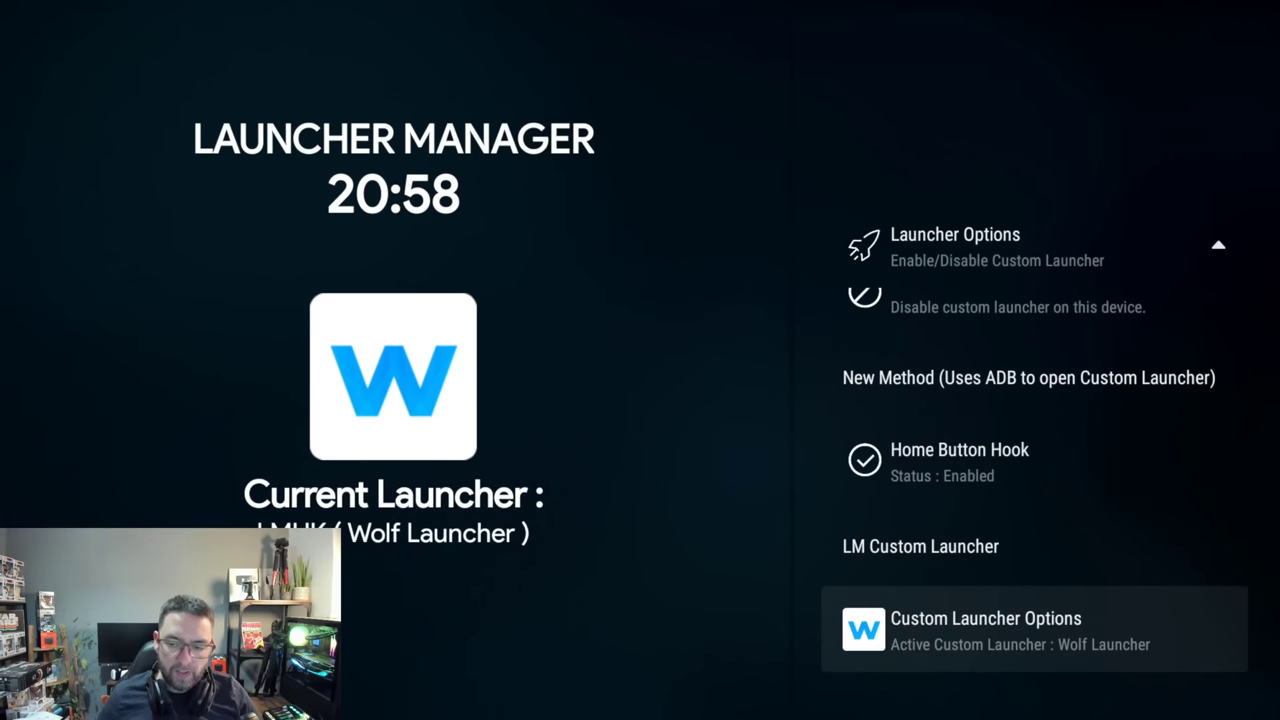
key(Return)
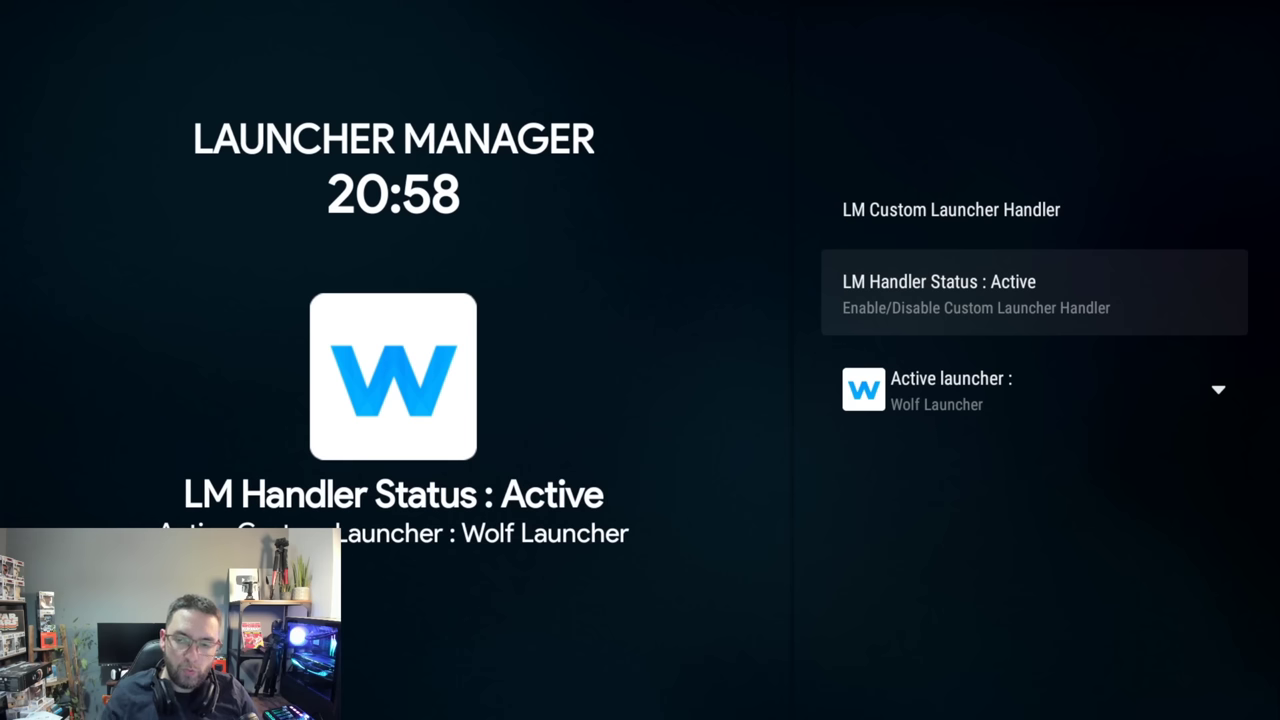
key(Escape)
key(Down)
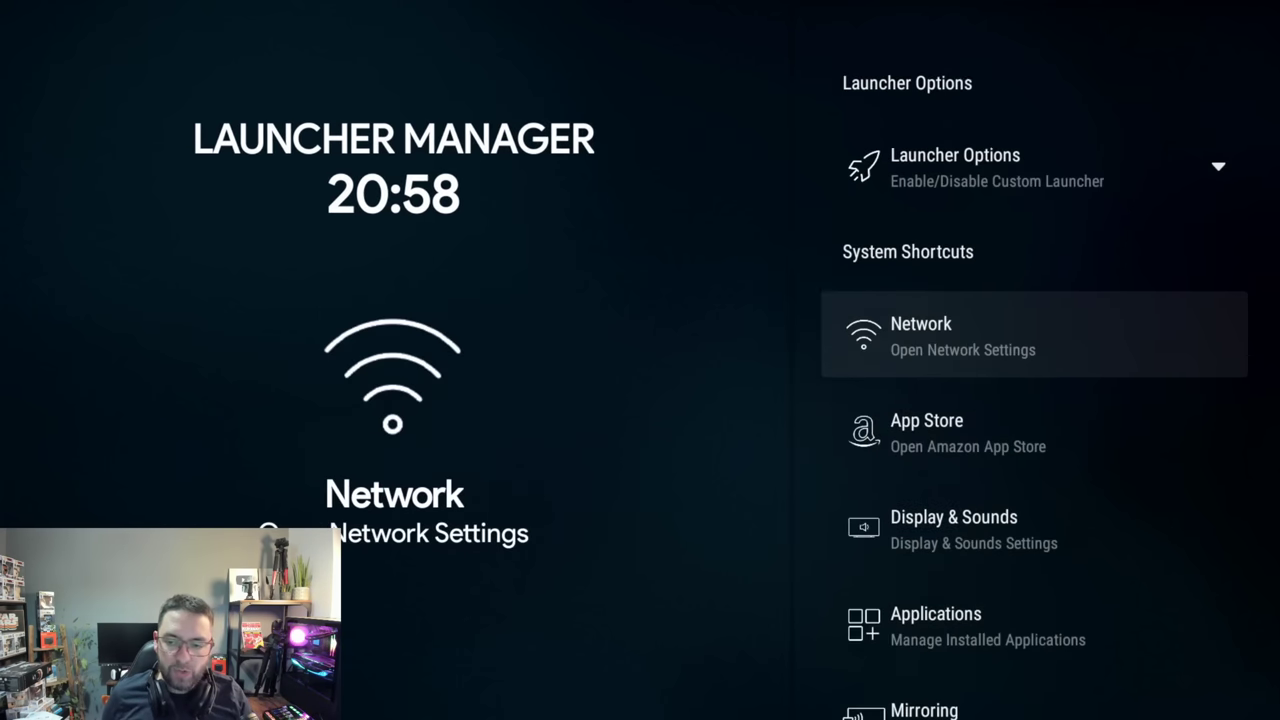
Step: Open the Home Button Hook settings under the new ADB method to review the hook states
key(Up)
key(Return)
key(Down)
key(Down)
key(Down)
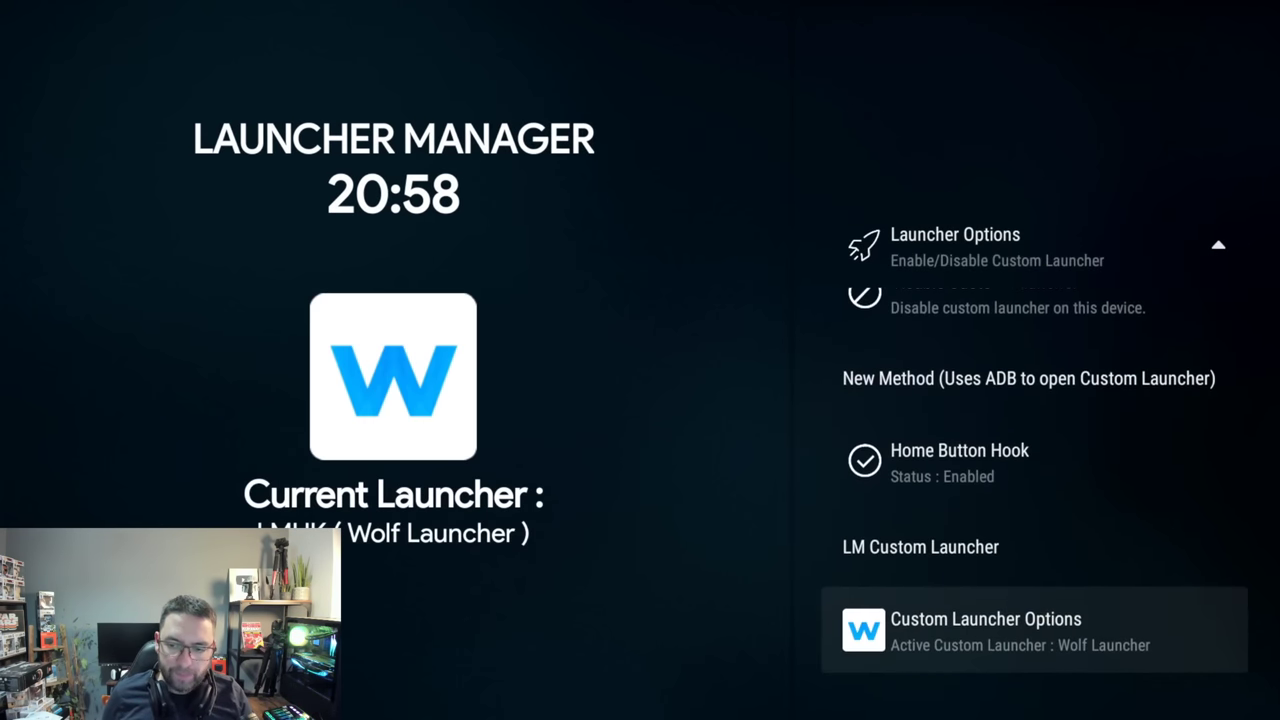
key(Up)
key(Return)
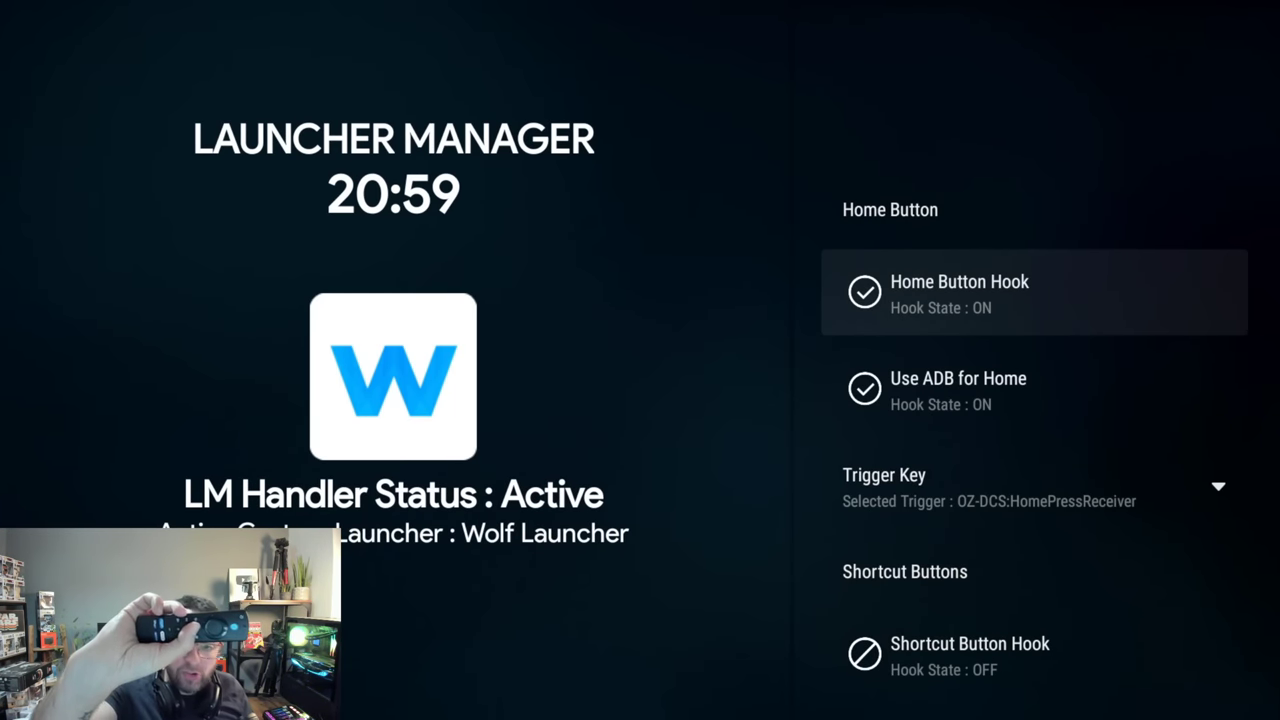
Step: Go to the home screen to open Wolf Launcher and look through its application grid
key(Home)
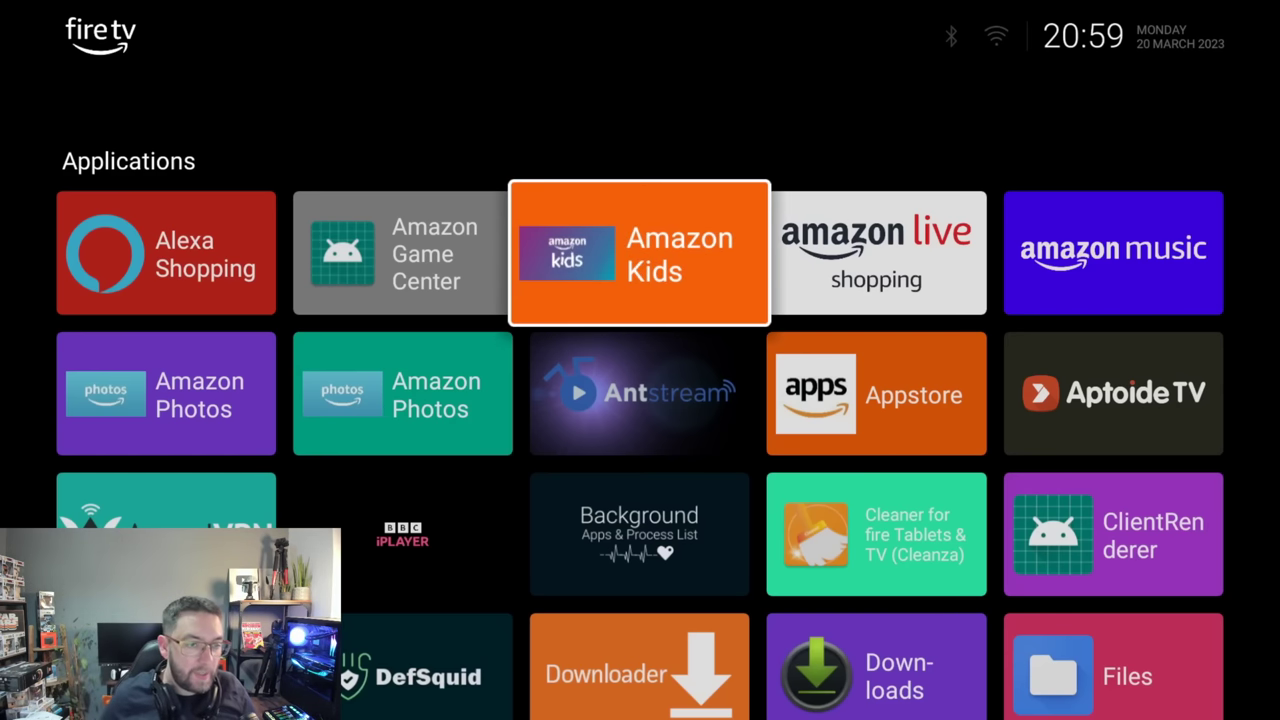
key(Return)
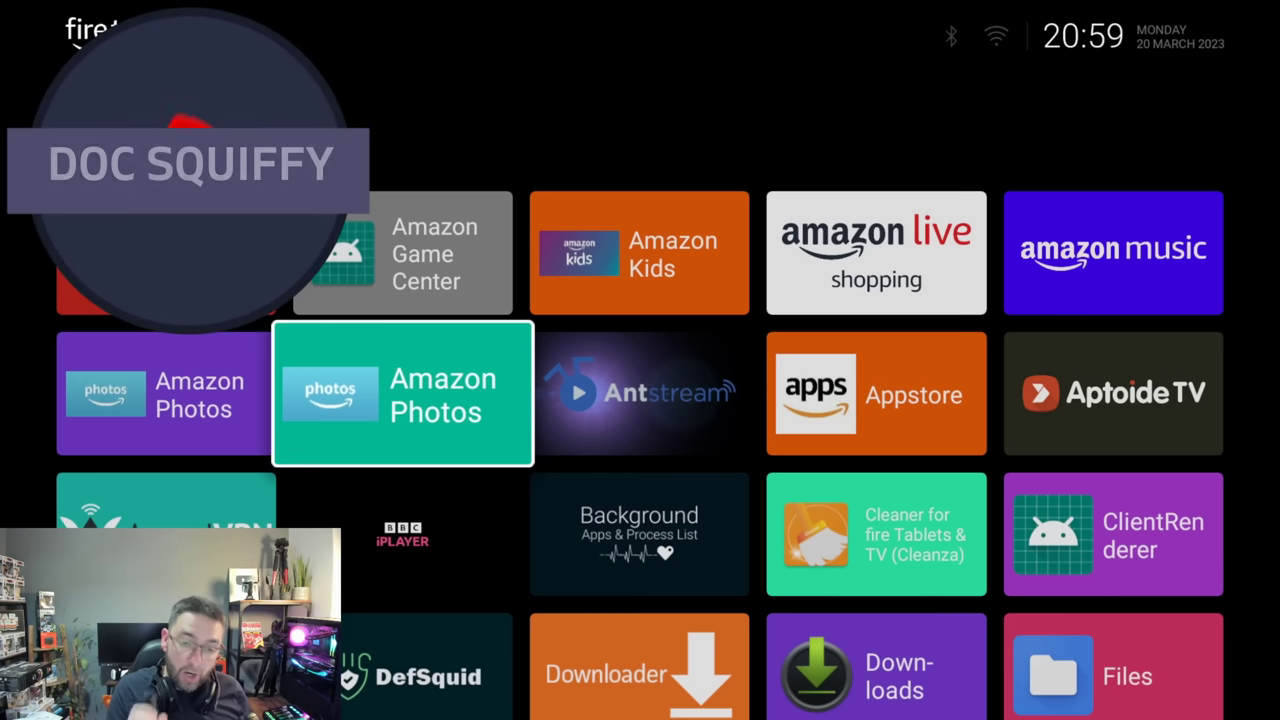
key(Right)
key(Left)
key(Left)
key(Down)
key(Down)
key(Right)
key(Right)
key(Right)
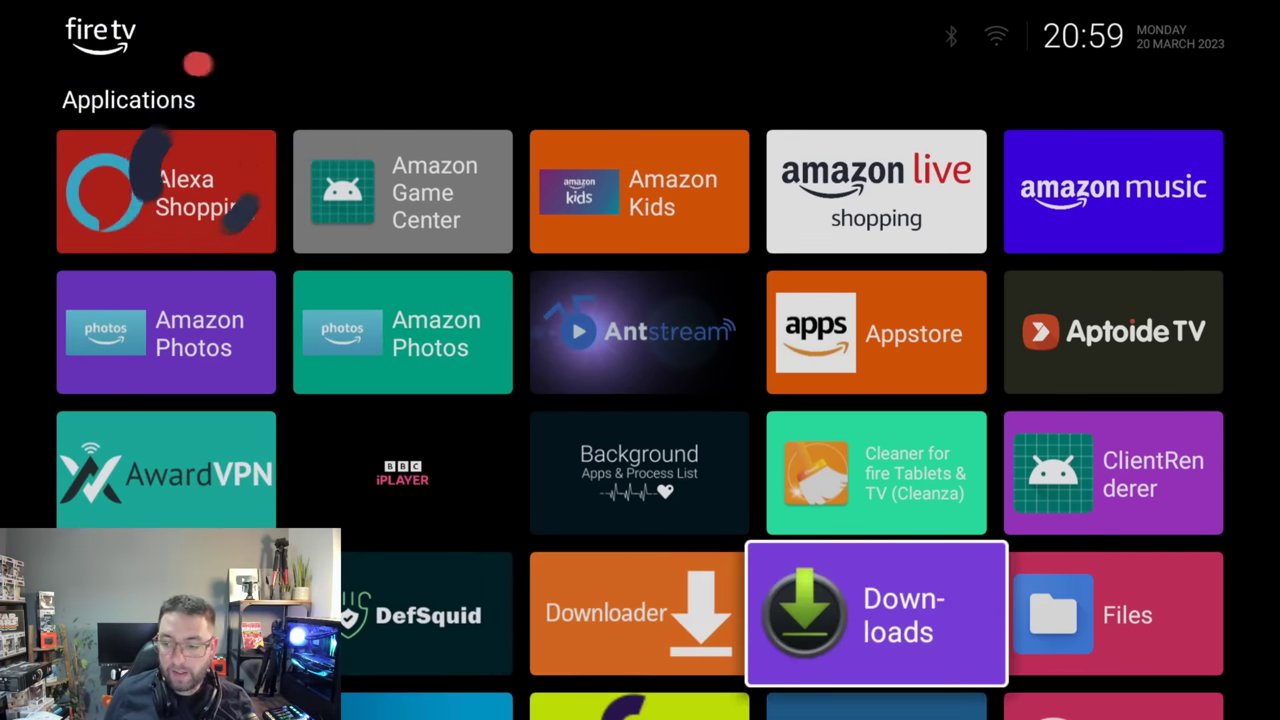
key(Down)
key(Down)
key(Left)
key(Left)
key(Right)
key(Up)
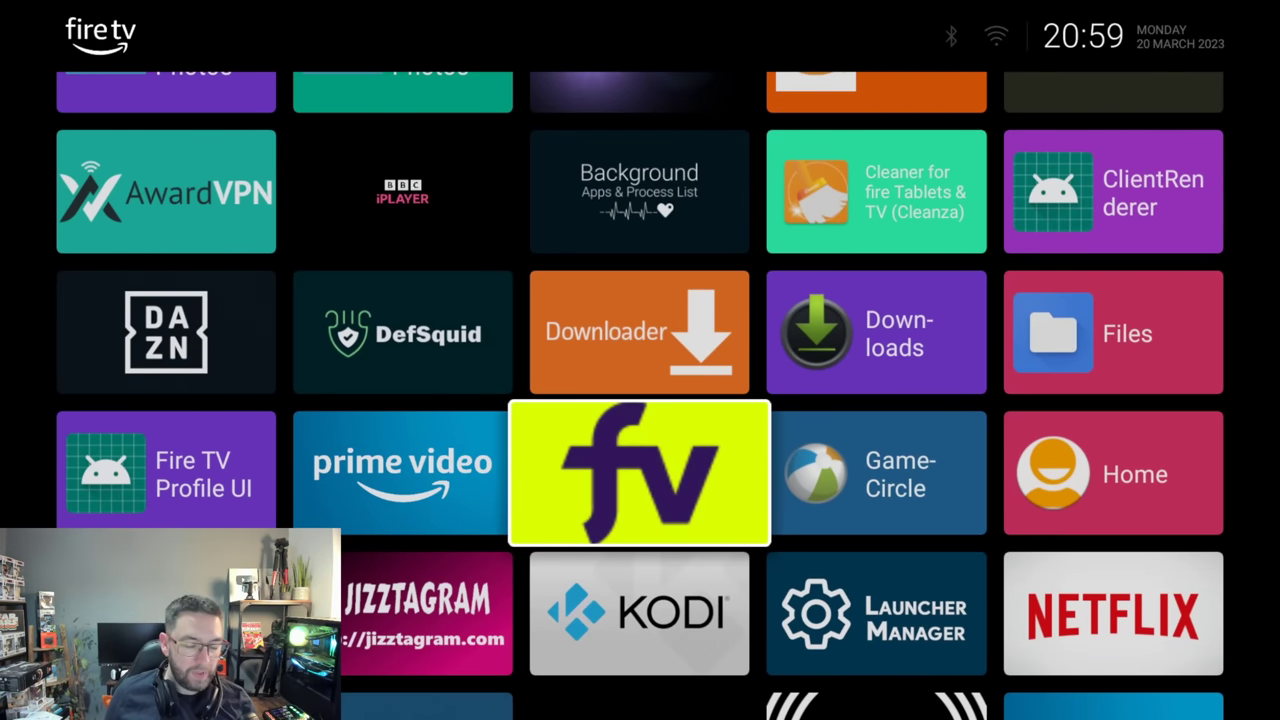
key(Up)
key(Up)
key(Left)
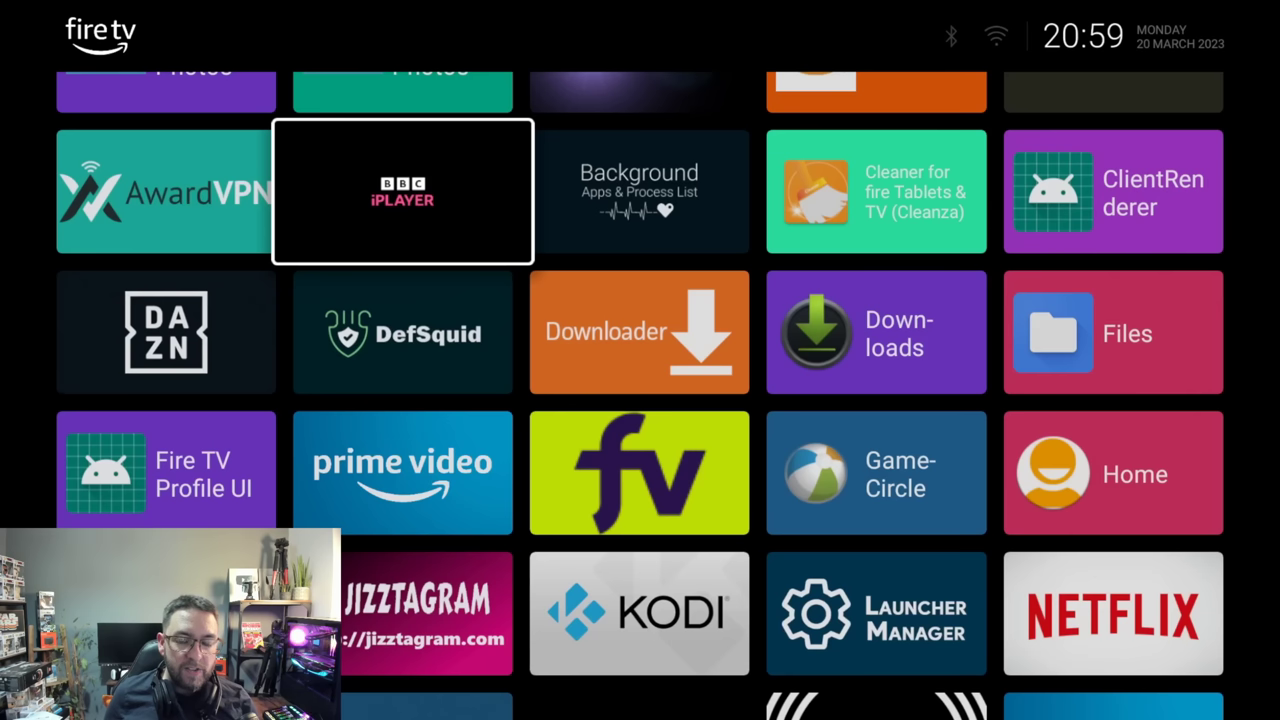
Step: Open the stock Fire TV home screen and go back to Wolf Launcher
key(Home)
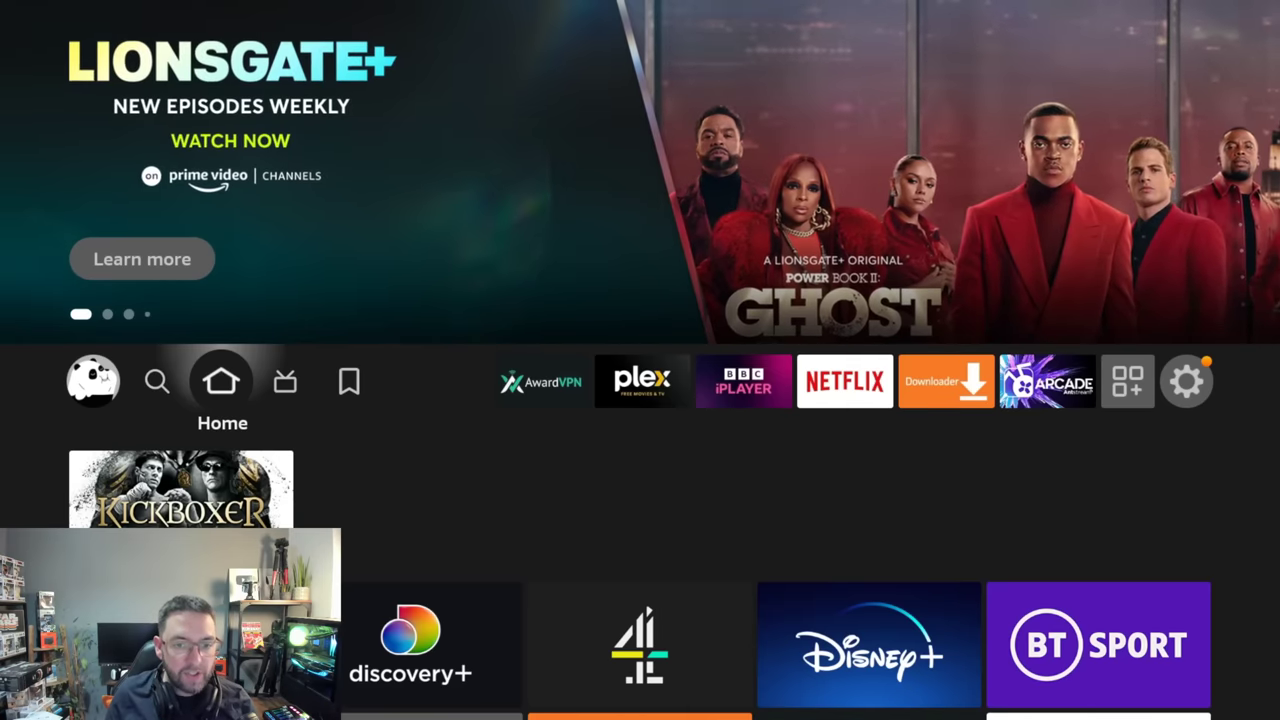
key(Escape)
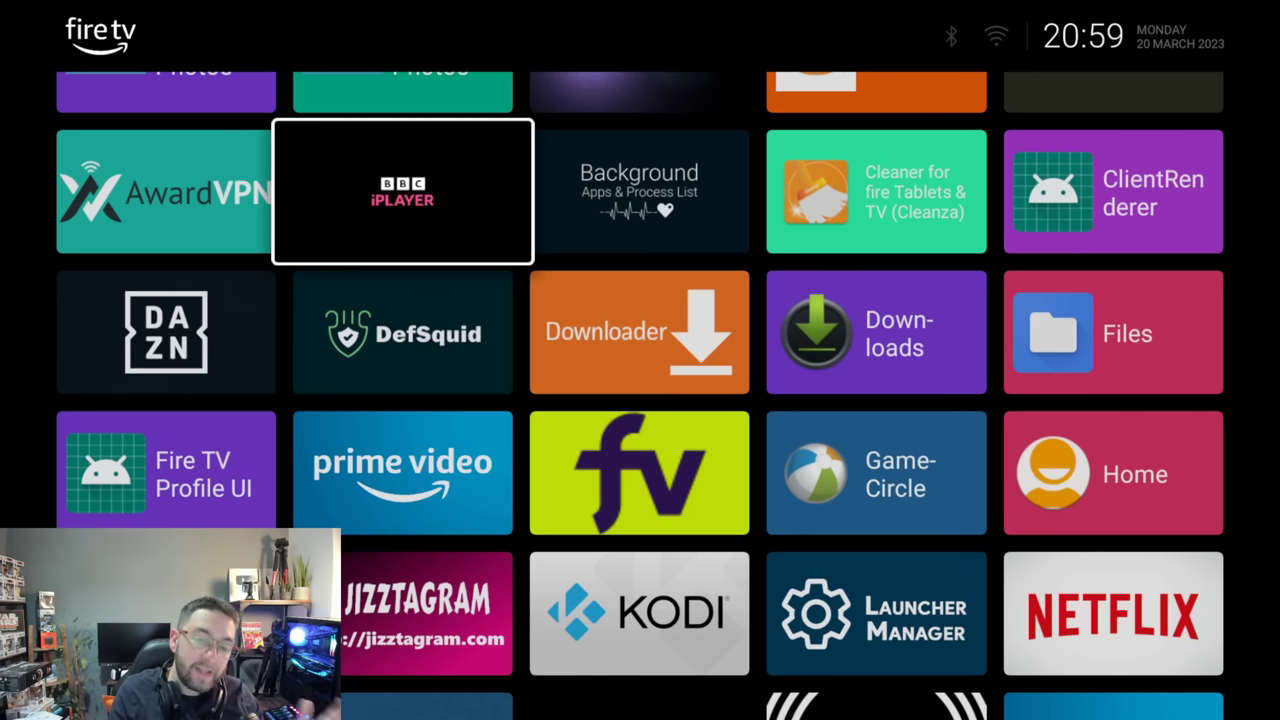
key(Up)
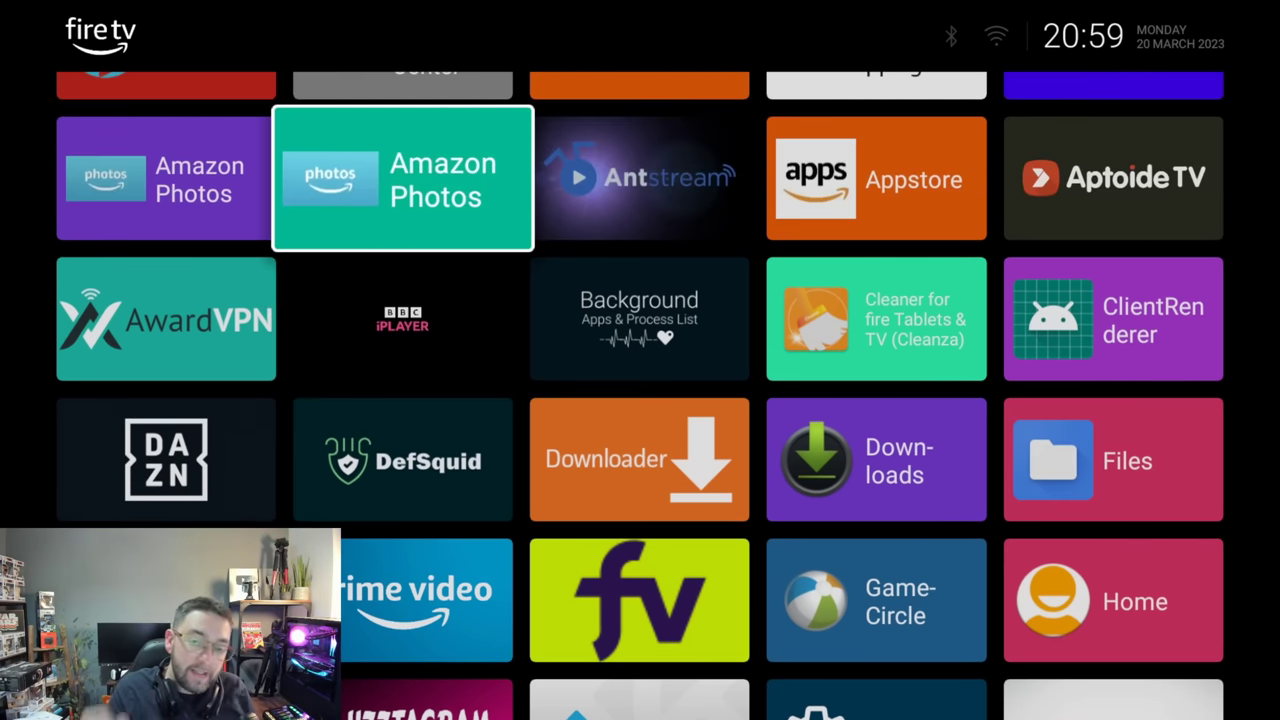
Step: Launch Aptoide TV from Wolf Launcher's application grid and return to the grid
key(Up)
key(Down)
key(Left)
key(Up)
key(Right)
key(Down)
key(Down)
key(Down)
key(Right)
key(Up)
key(Up)
key(Right)
key(Up)
key(Right)
key(Down)
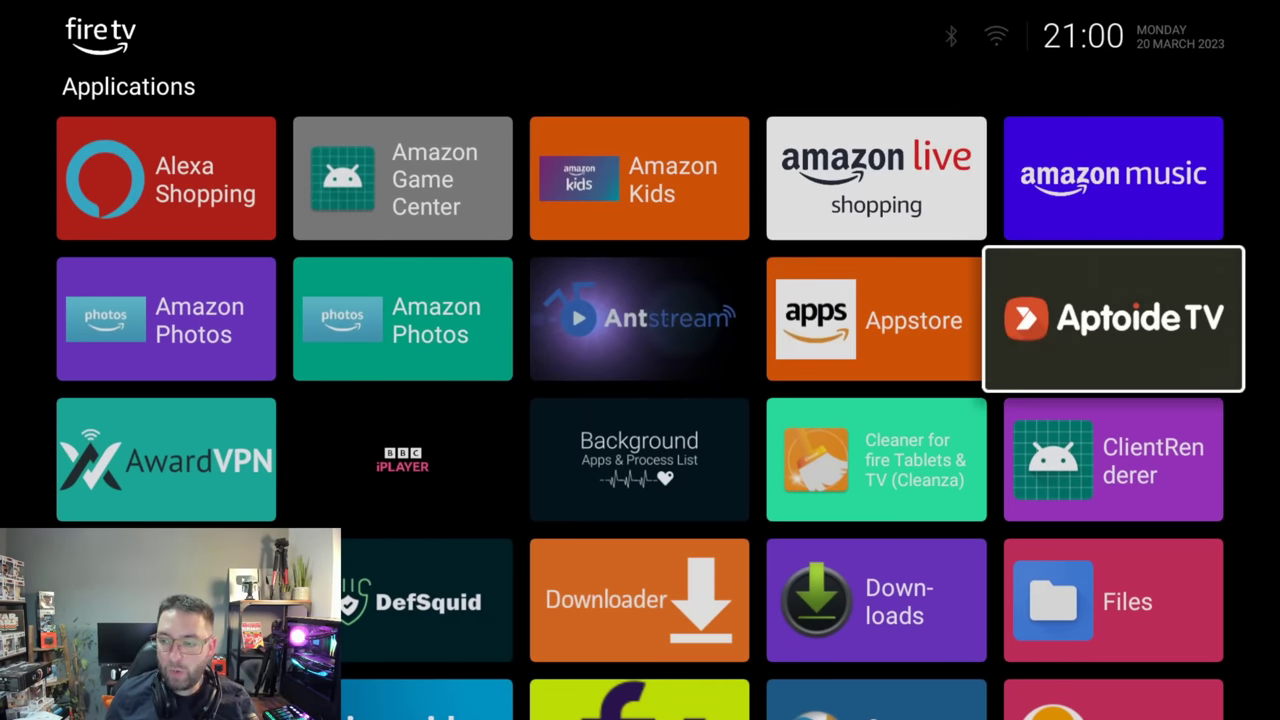
key(Return)
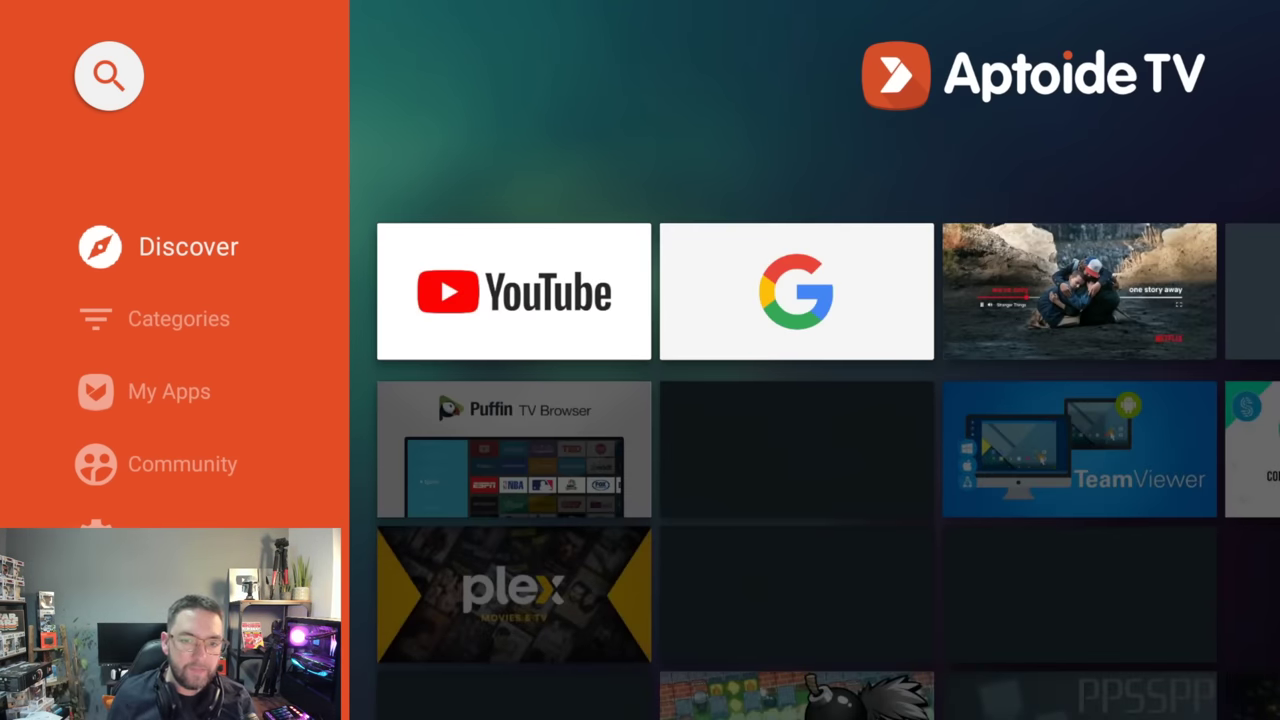
key(Escape)
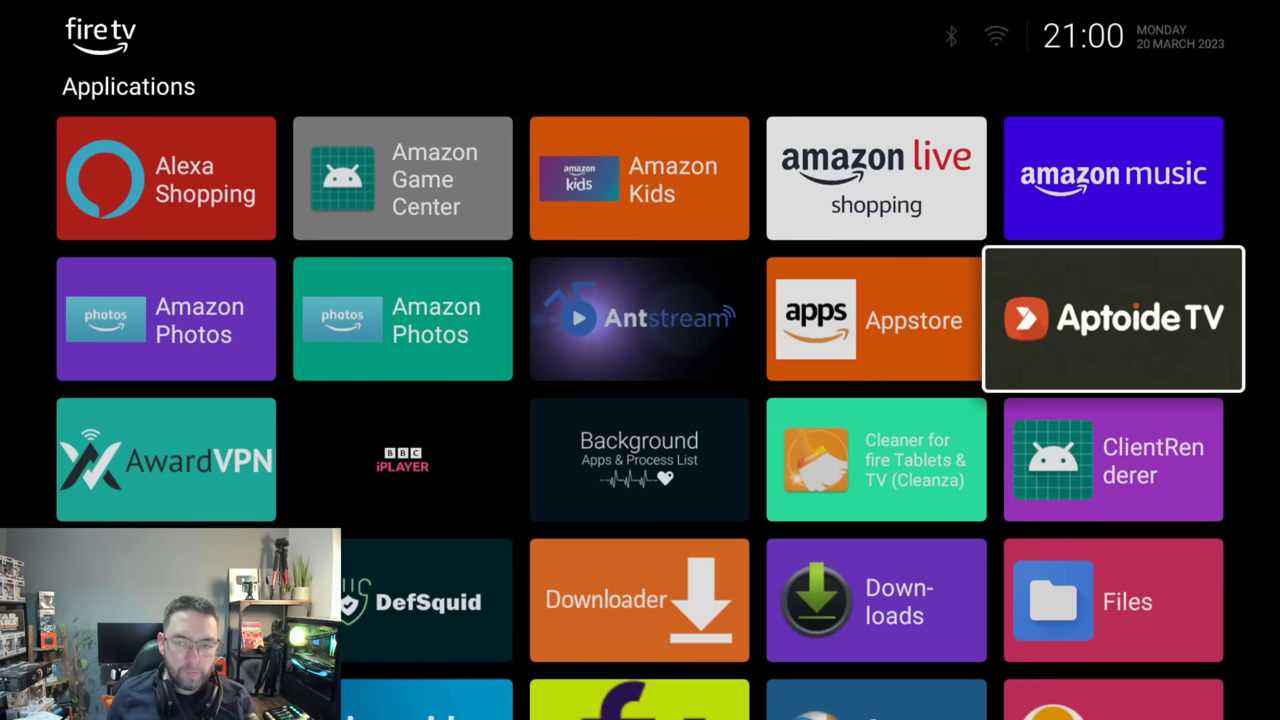
Step: Open Launcher Manager from the application grid and turn off Home Button Hook in the Home Button settings
key(Down)
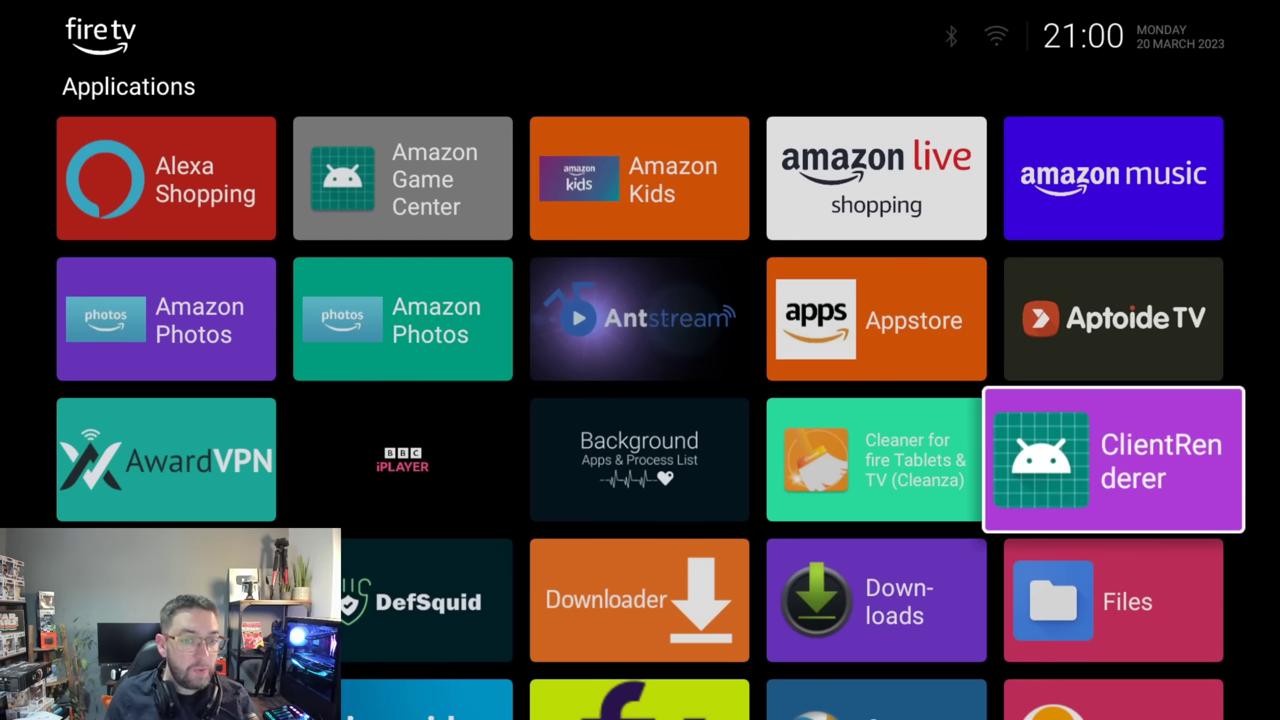
key(Left)
key(Left)
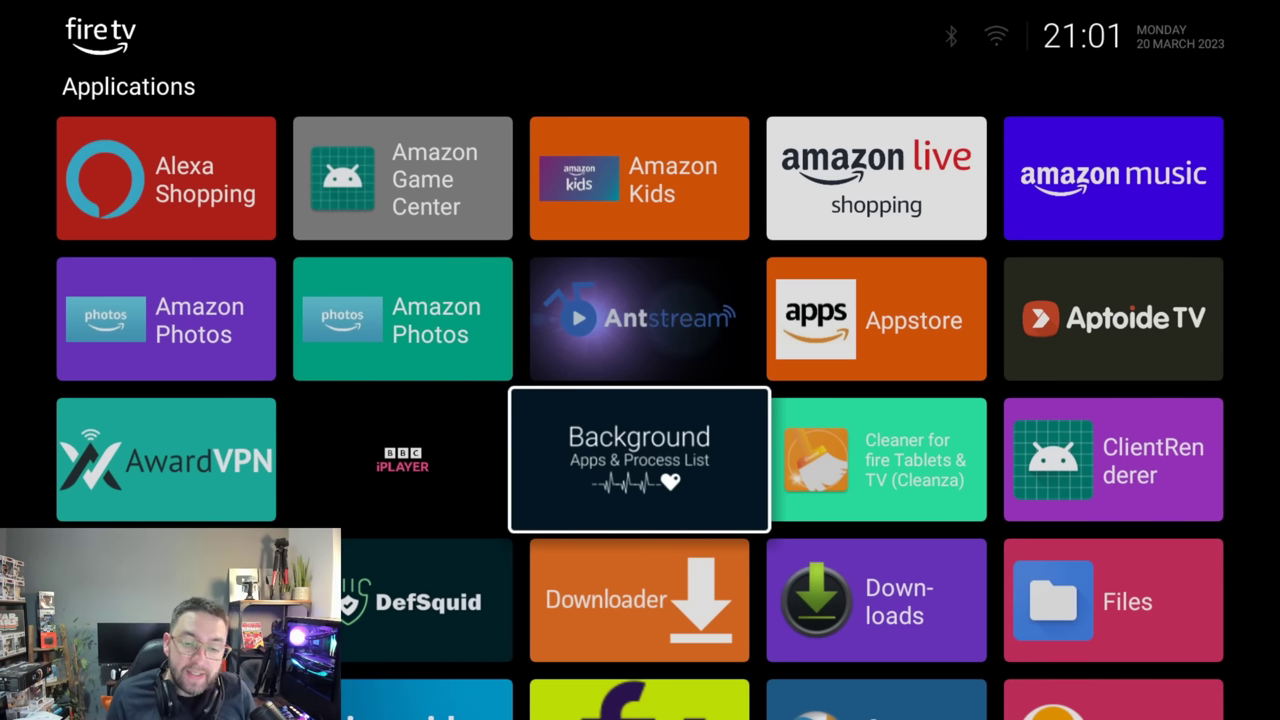
key(Right)
key(Right)
key(Down)
key(Down)
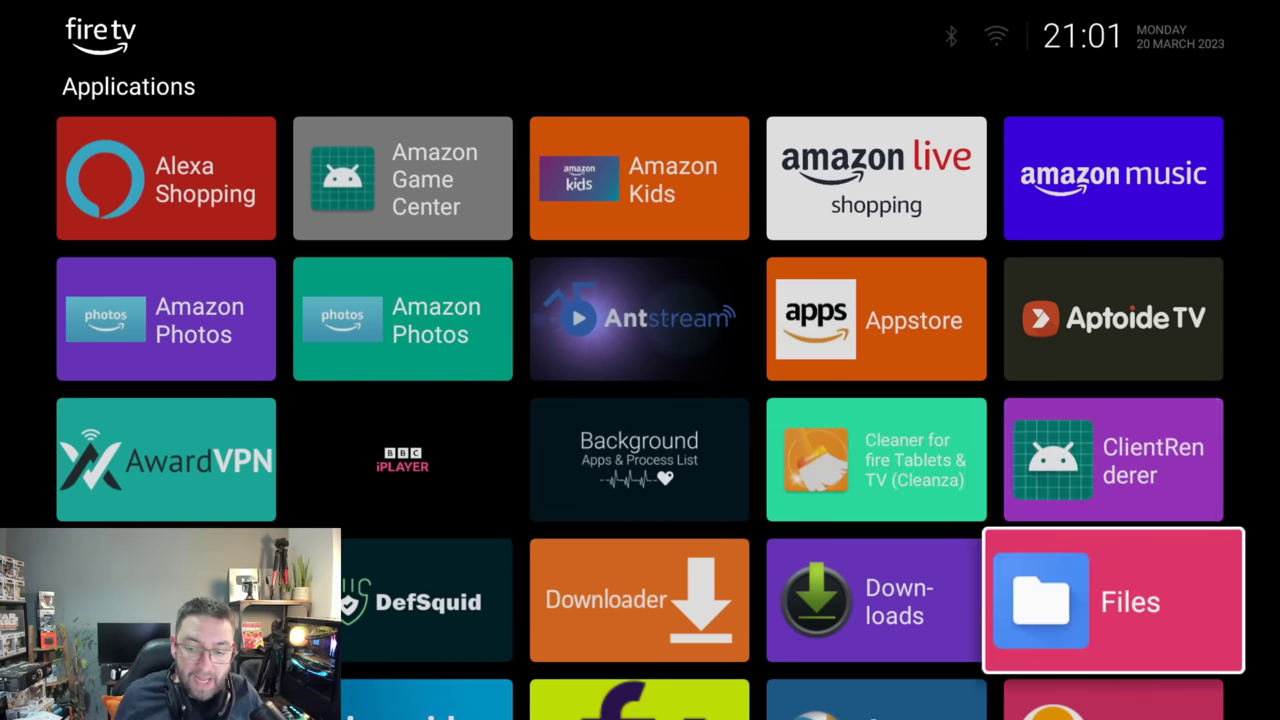
key(Down)
key(Down)
key(Left)
key(Up)
key(Return)
key(Return)
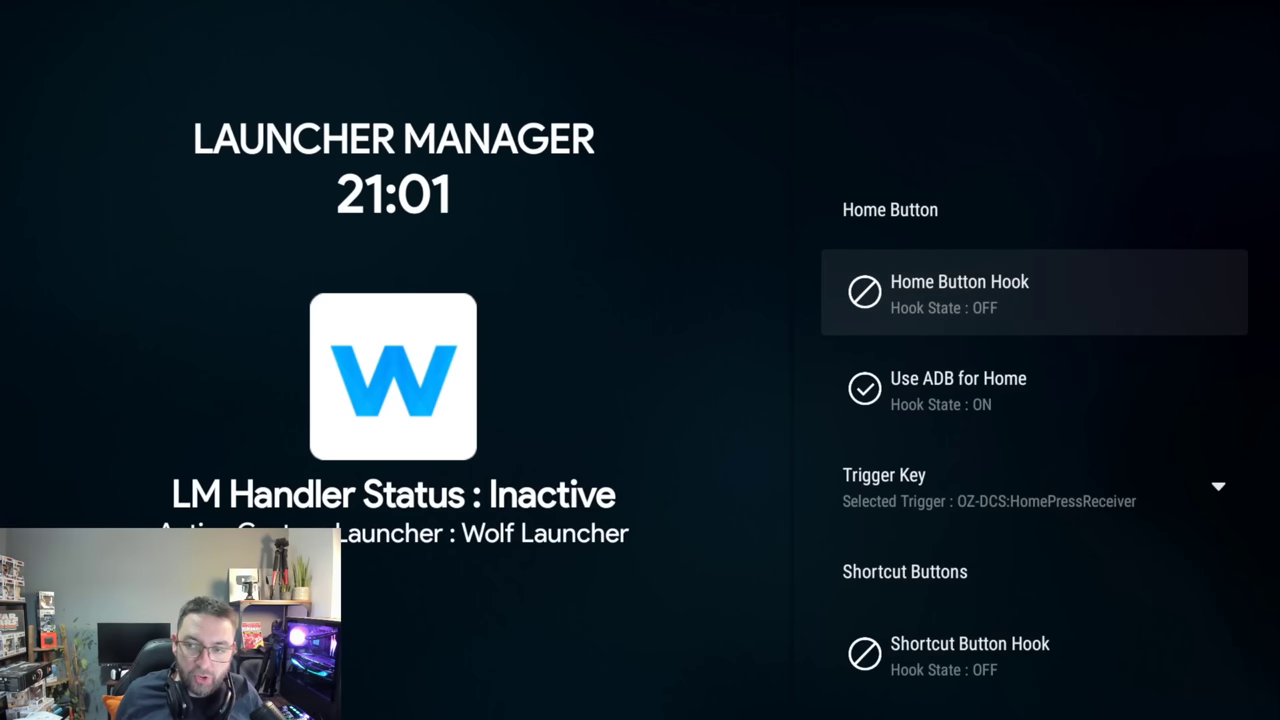
Step: Reopen the Home Button Hook settings, turn off Use ADB for Home, and return to Launcher Manager's main screen
key(Up)
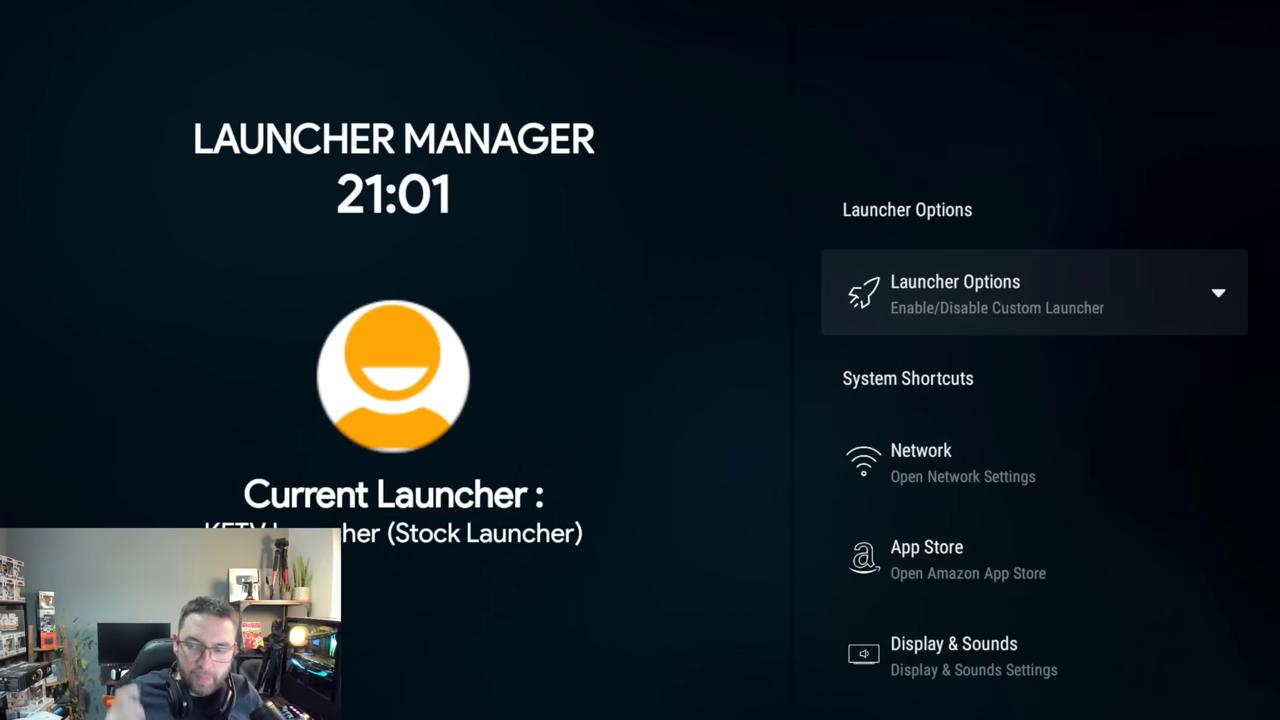
key(Return)
key(Down)
key(Down)
key(Down)
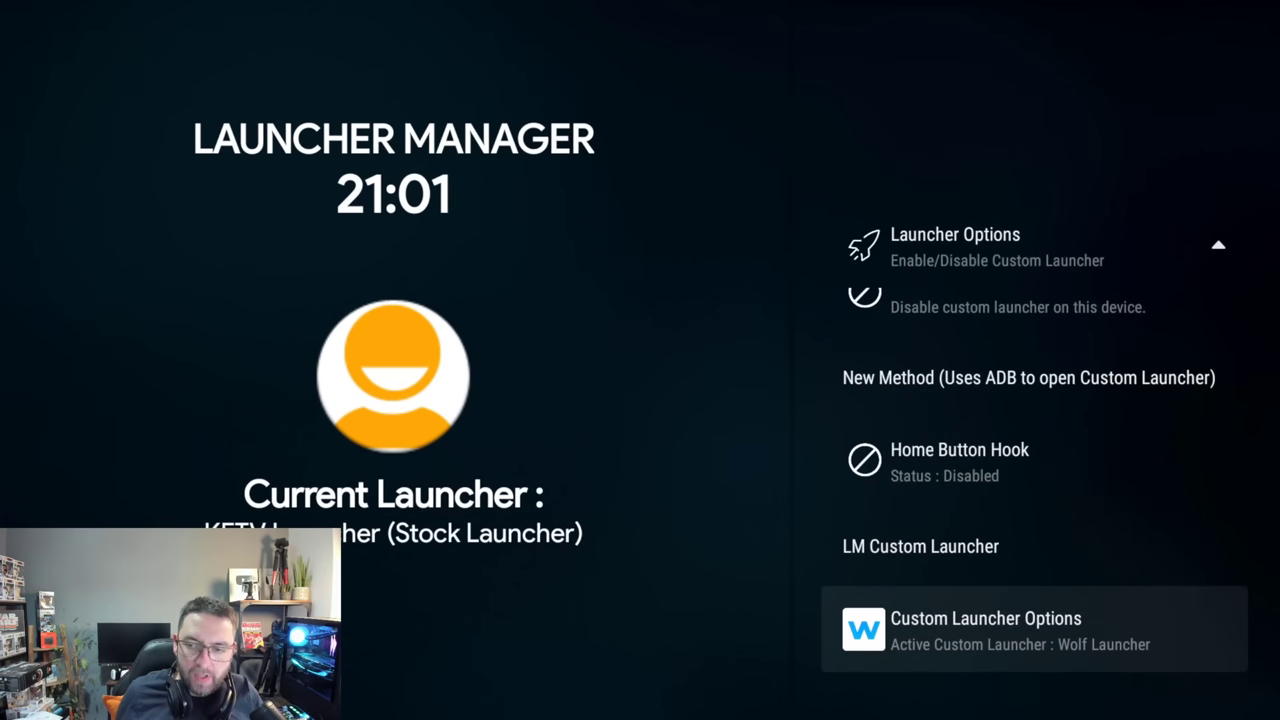
key(Up)
key(Return)
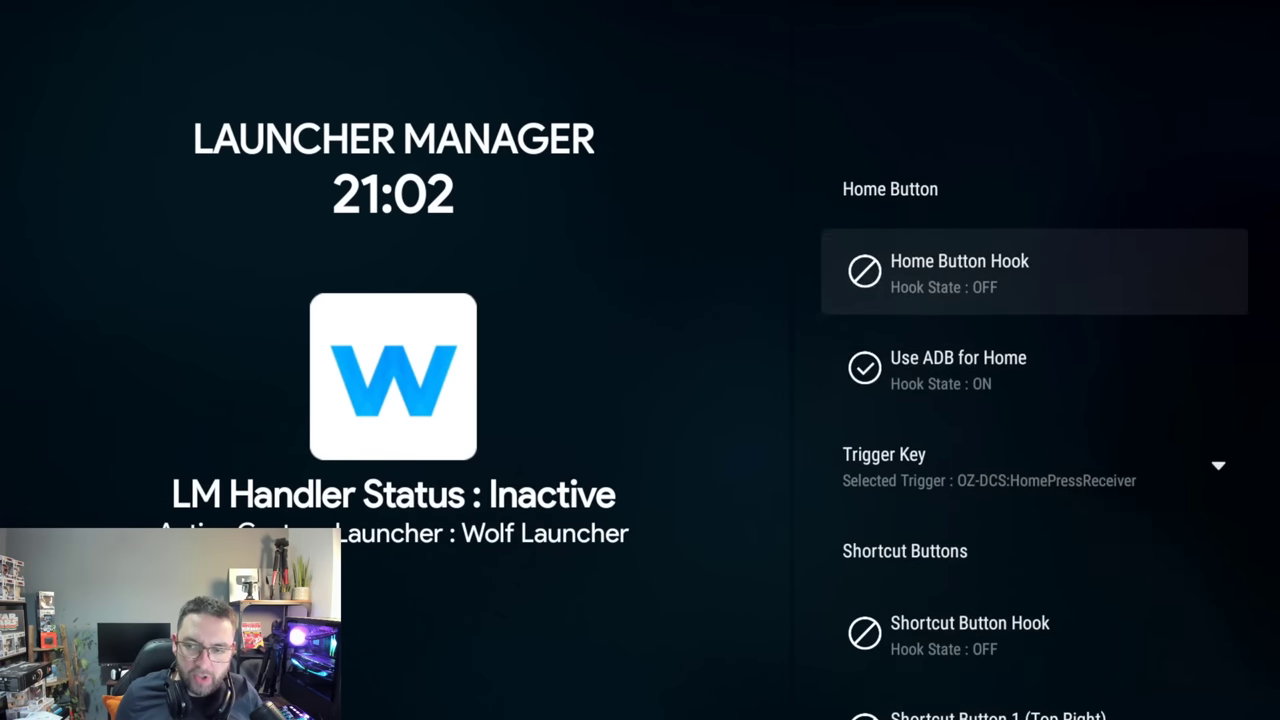
key(Down)
key(Return)
key(Down)
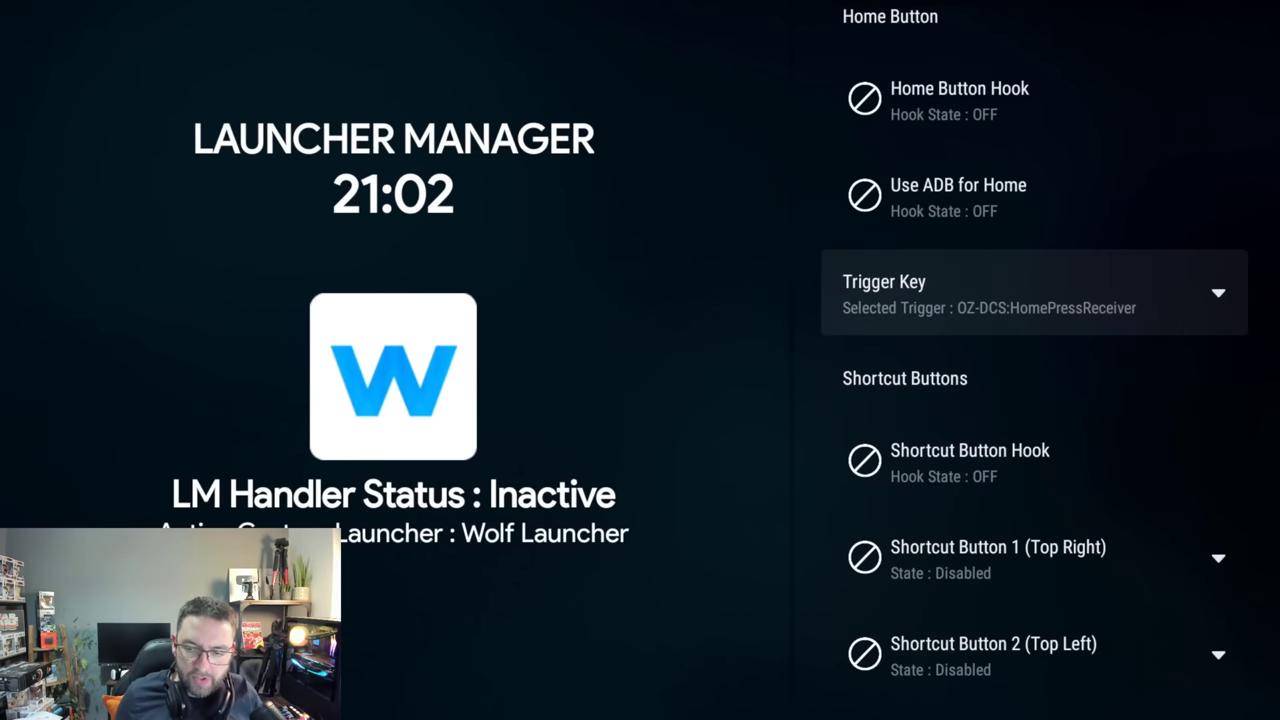
key(Escape)
Step: Expand Launcher Options and open Custom Launcher Options with the LM handler set to inactive
key(Down)
key(Up)
key(Return)
key(Down)
key(Down)
key(Down)
key(Down)
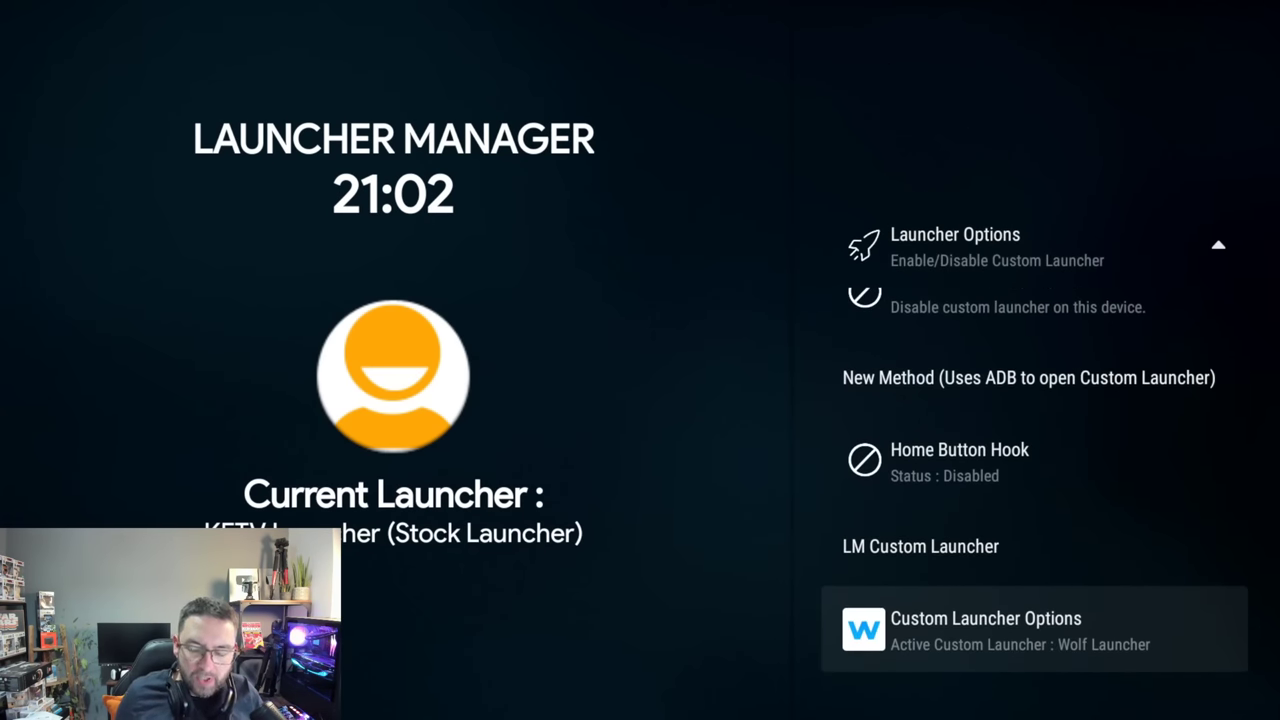
key(Return)
key(Return)
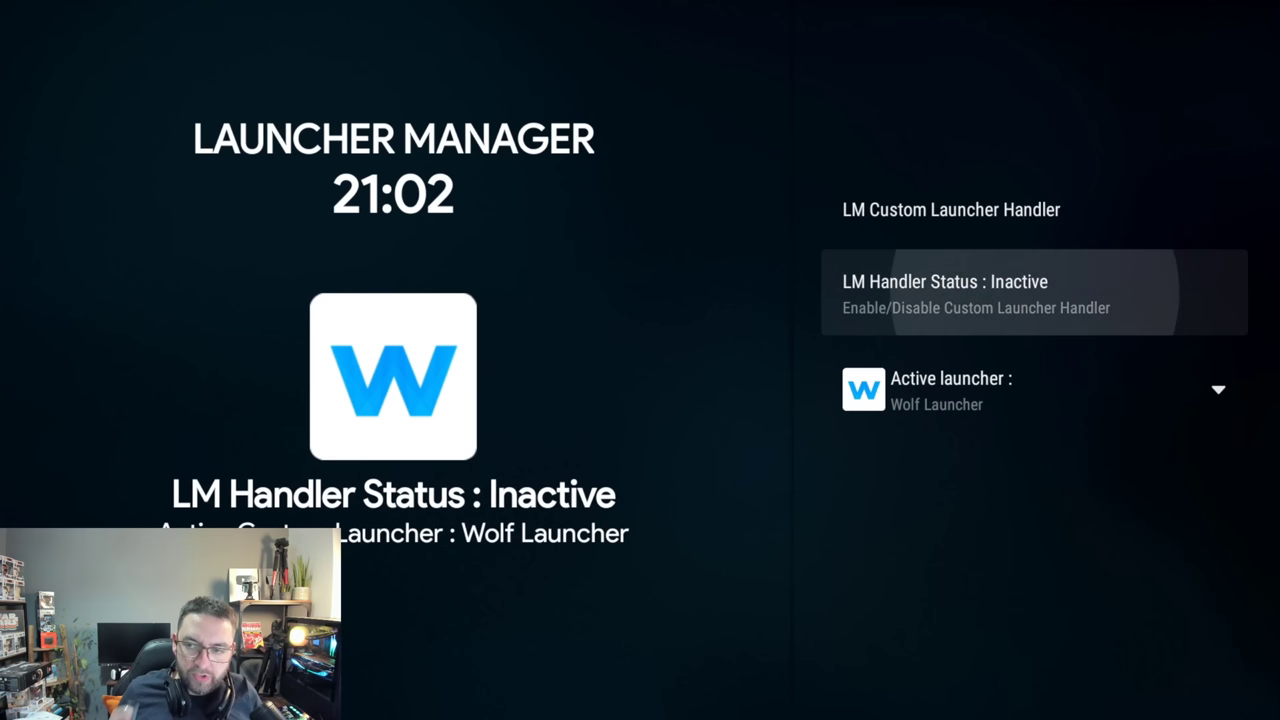
Step: Set the active launcher of the LM Custom Launcher Handler to Fire TV Profile UI
key(Down)
key(Return)
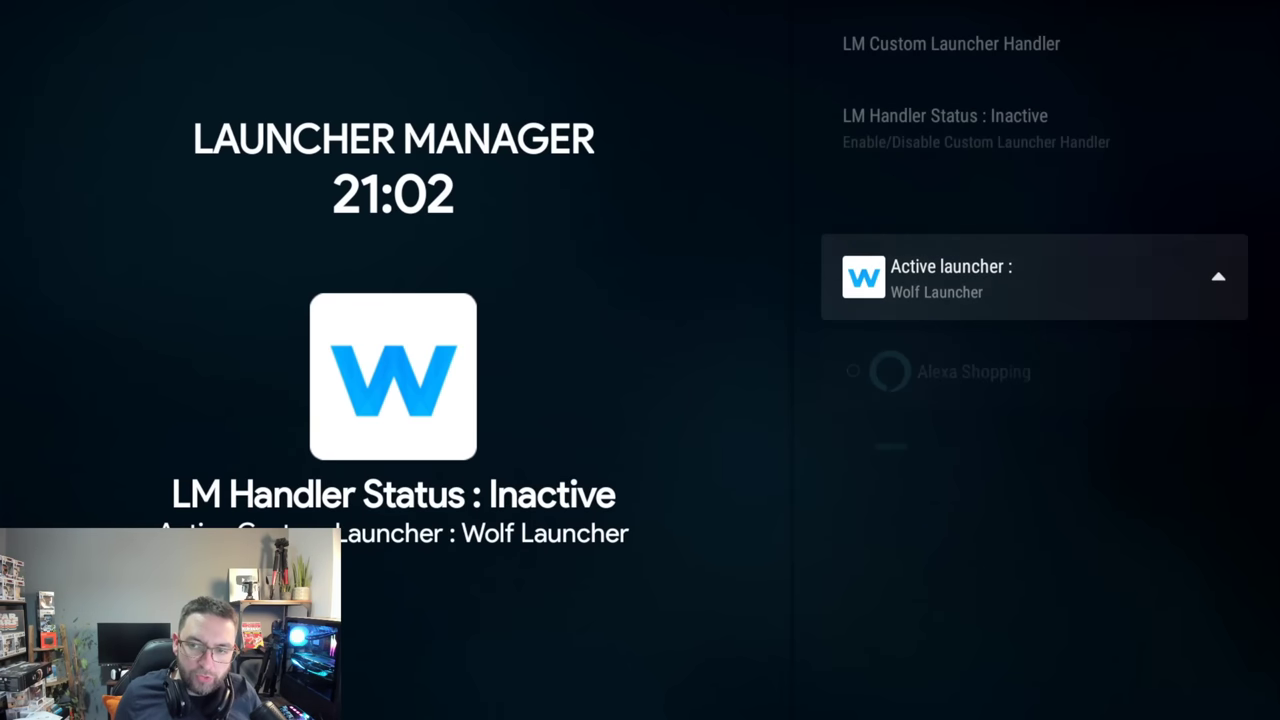
key(Down)
key(Down)
key(Down)
key(Down)
key(Down)
key(Down)
key(Down)
key(Down)
key(Down)
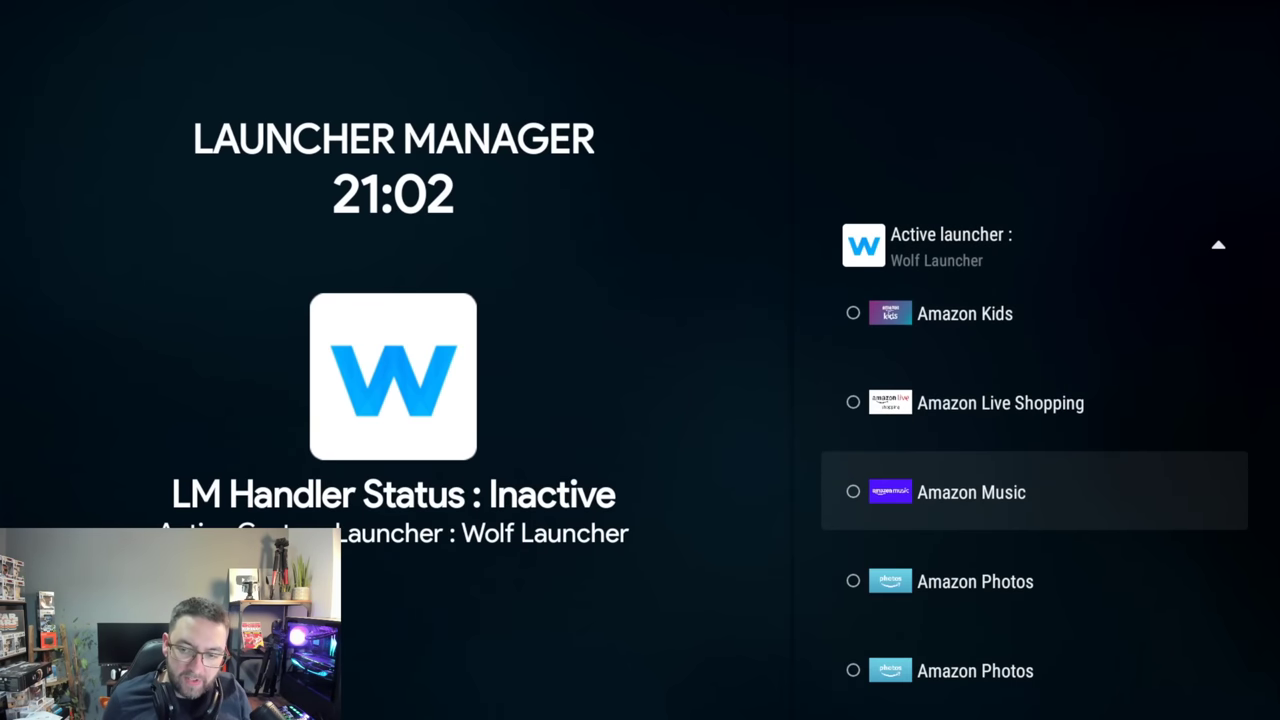
key(Down)
key(Down)
key(Down)
key(Down)
key(Down)
key(Down)
key(Down)
key(Down)
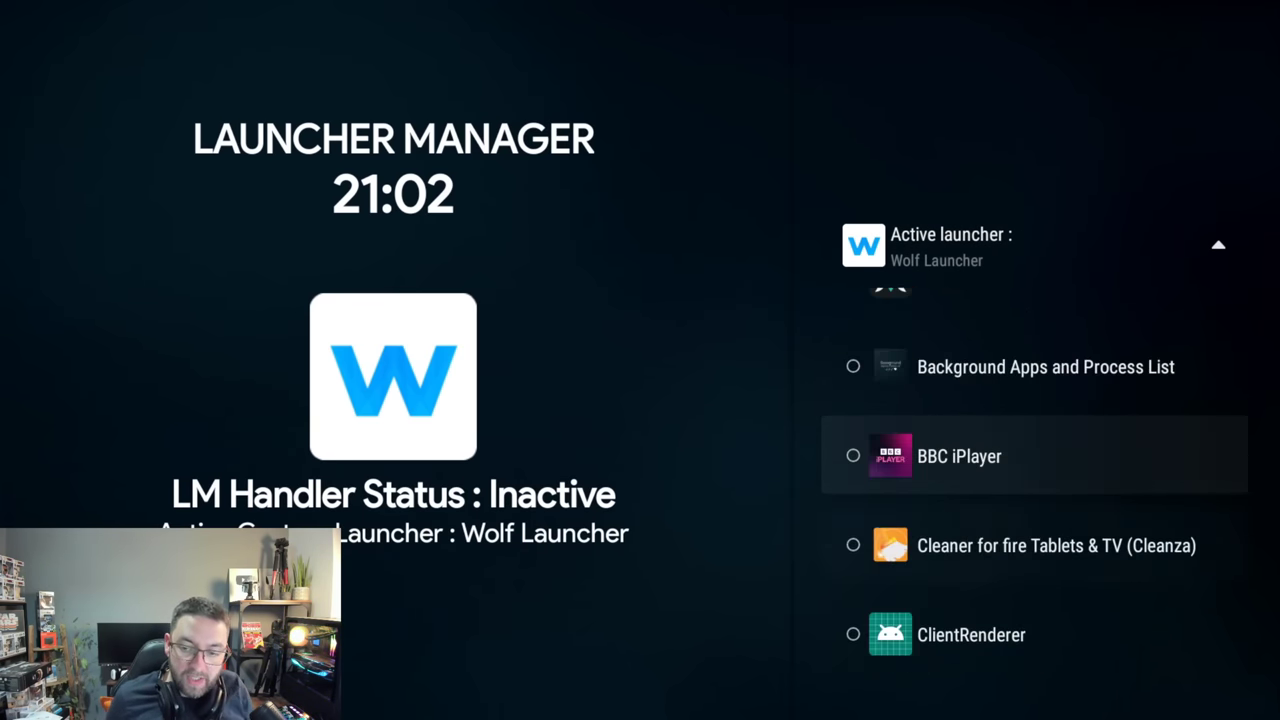
key(Down)
key(Down)
key(Down)
key(Down)
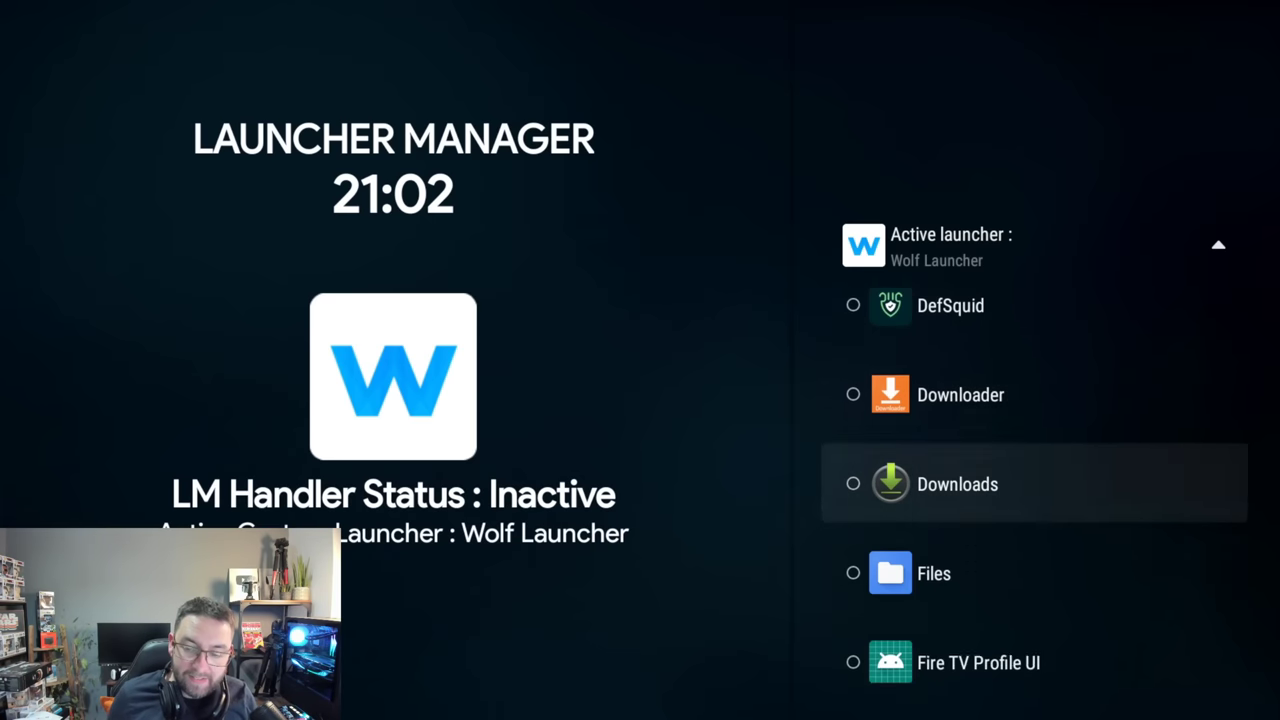
key(Return)
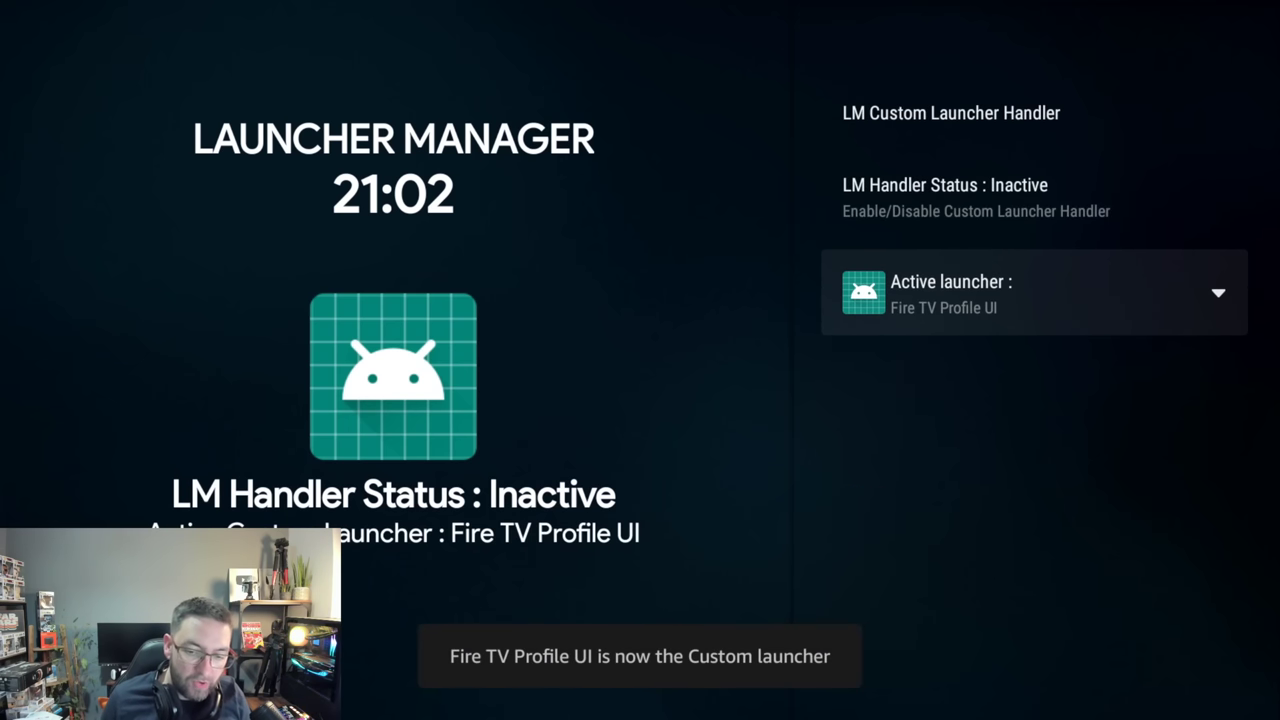
Step: Go to the stock Fire TV home screen and look along its row of pinned apps
key(Home)
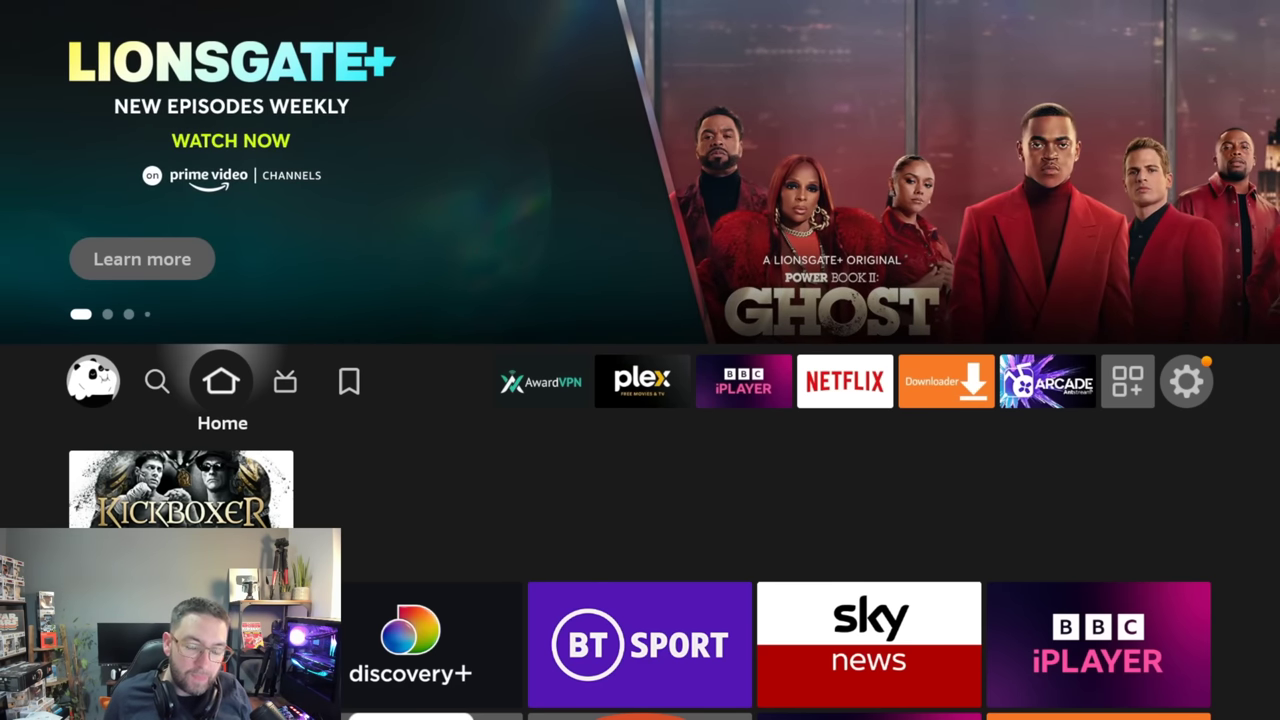
key(Right)
key(Right)
key(Right)
key(Right)
key(Right)
key(Right)
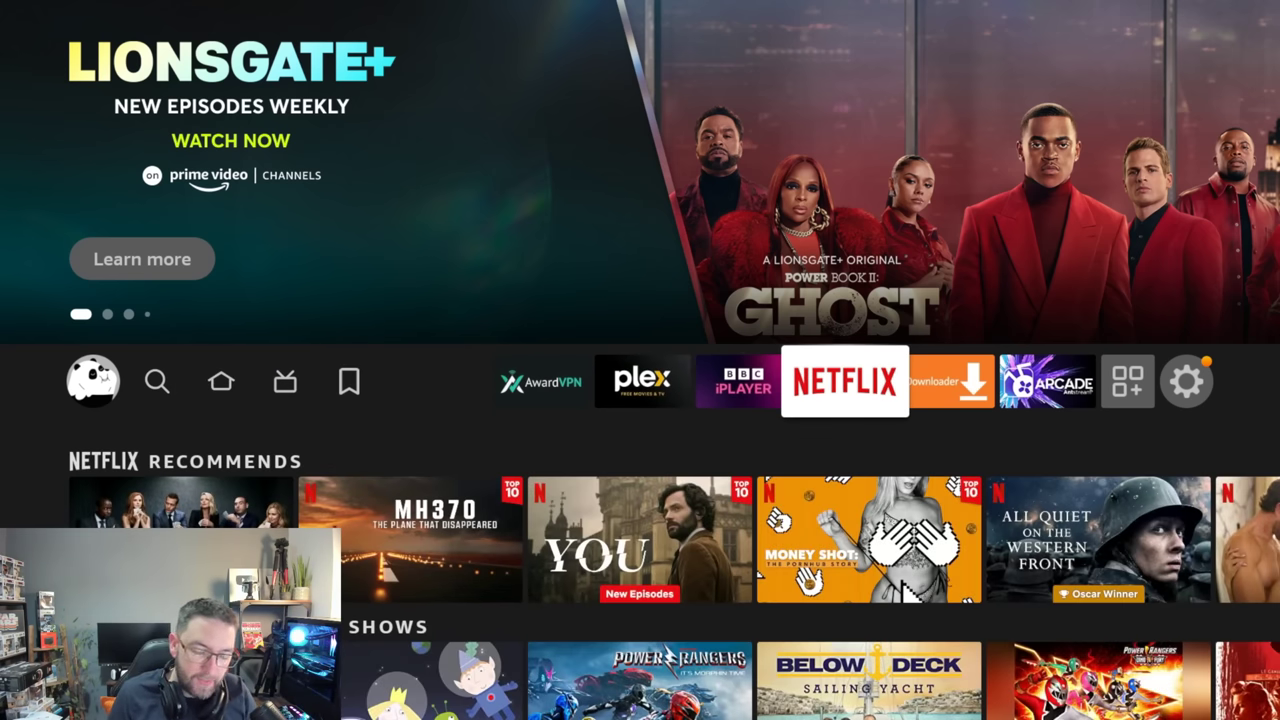
key(Left)
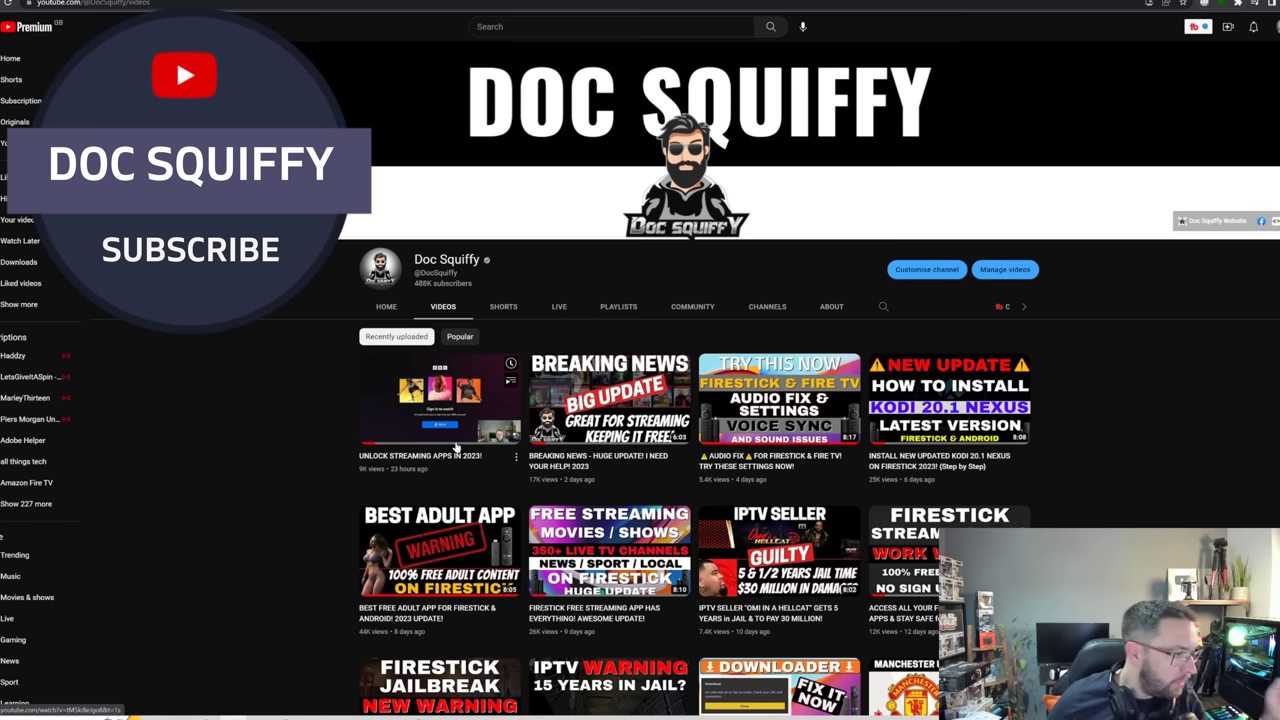
scroll(455, 447, down, 1)
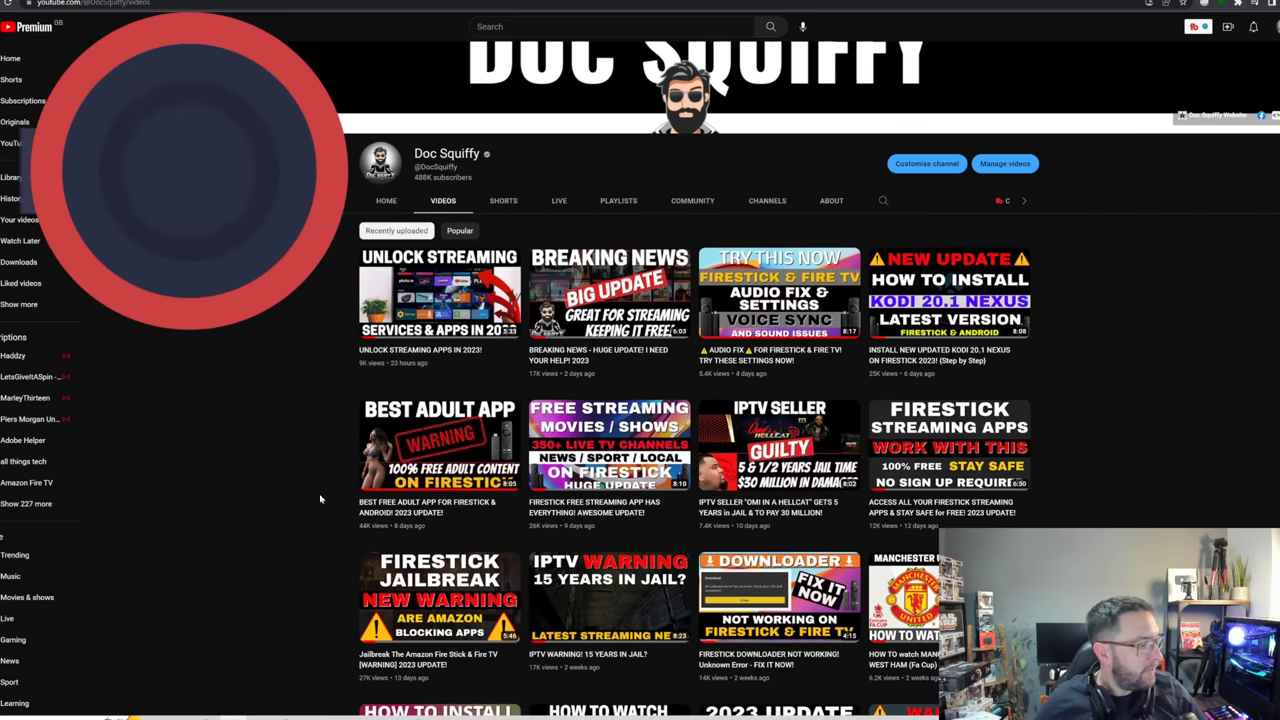
scroll(337, 118, up, 1)
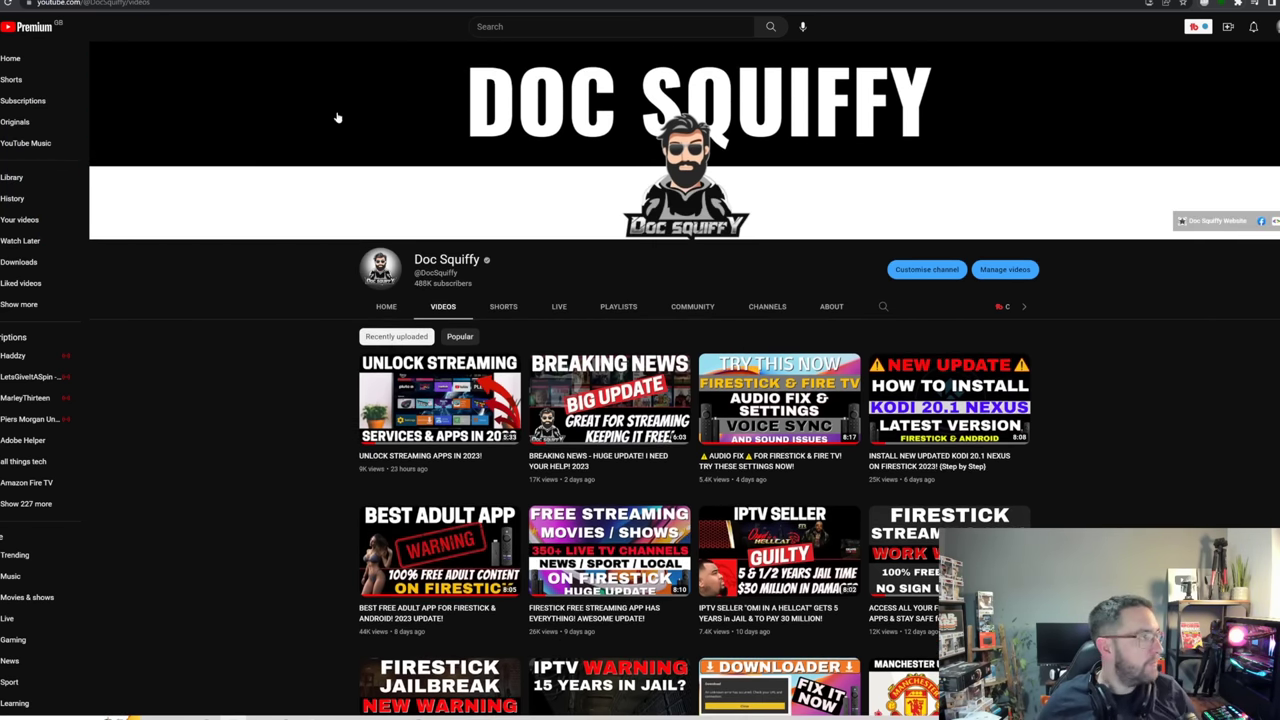